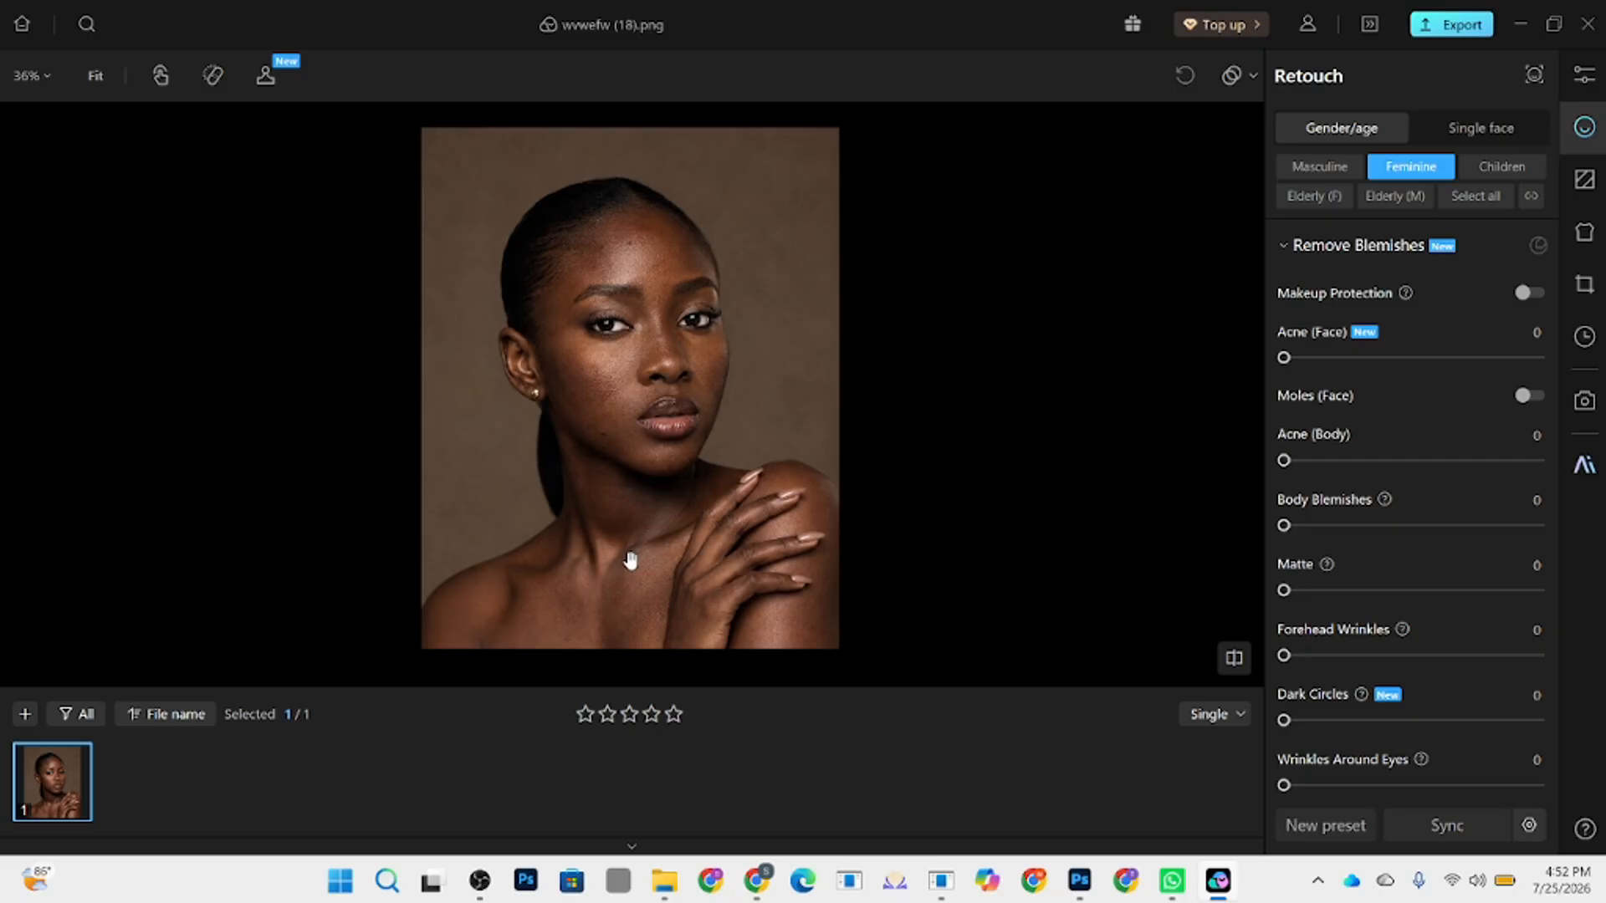
- In the global color adjustments, shape the white curve with a raised highlight point at 188, 202 and a slightly lowered shadow point
{"action": "left_click", "coordinate": [1580, 80]}
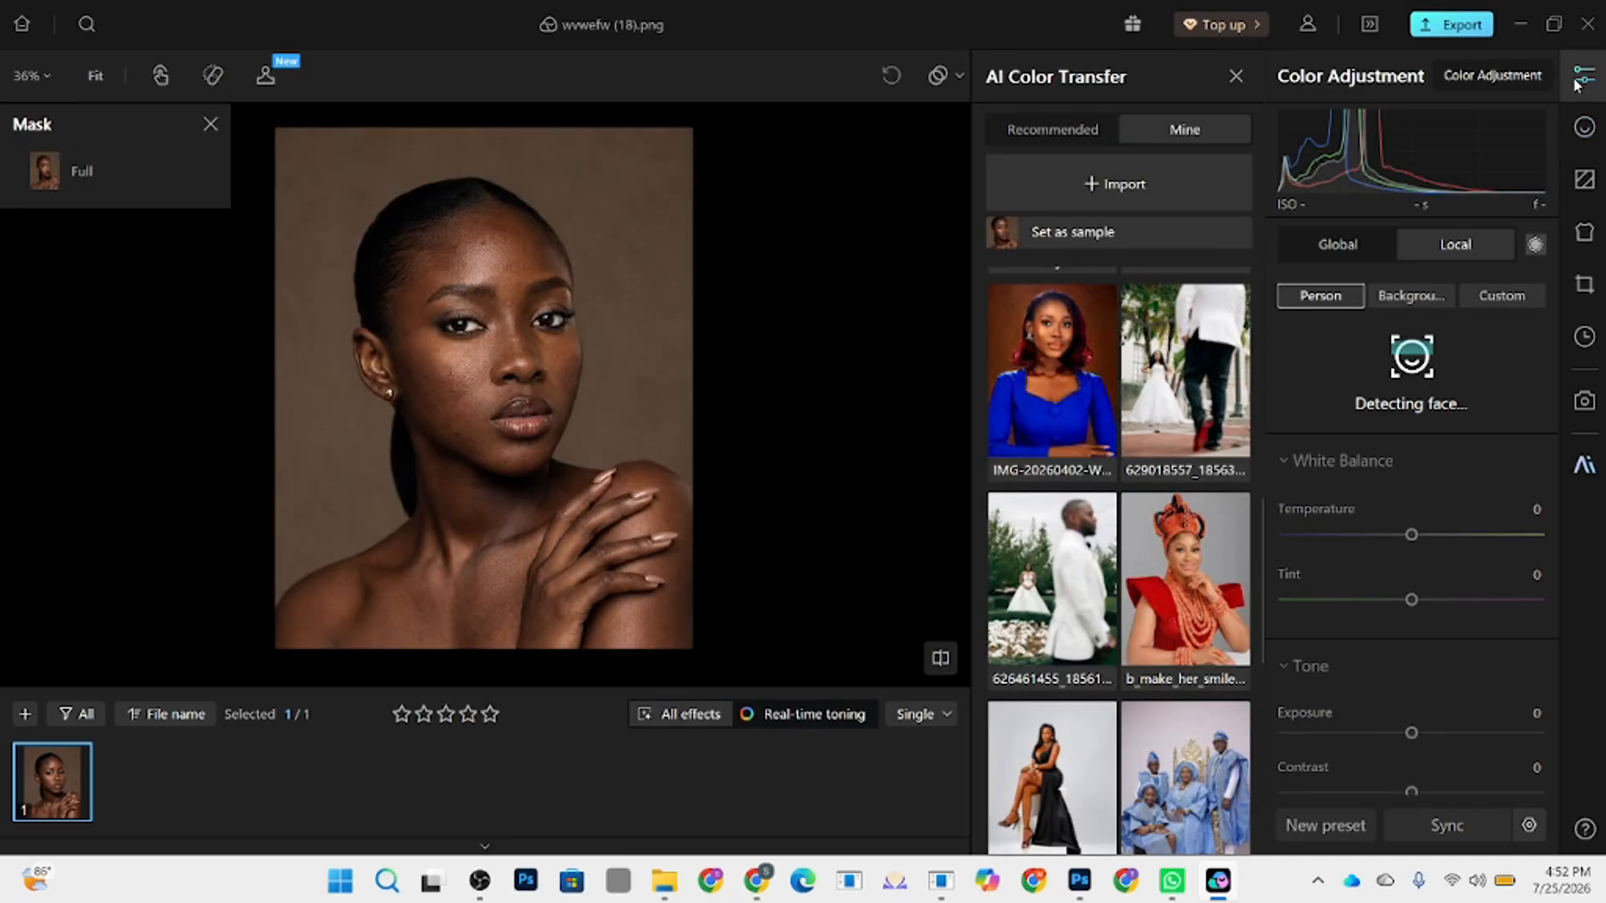
{"action": "left_click", "coordinate": [1052, 130]}
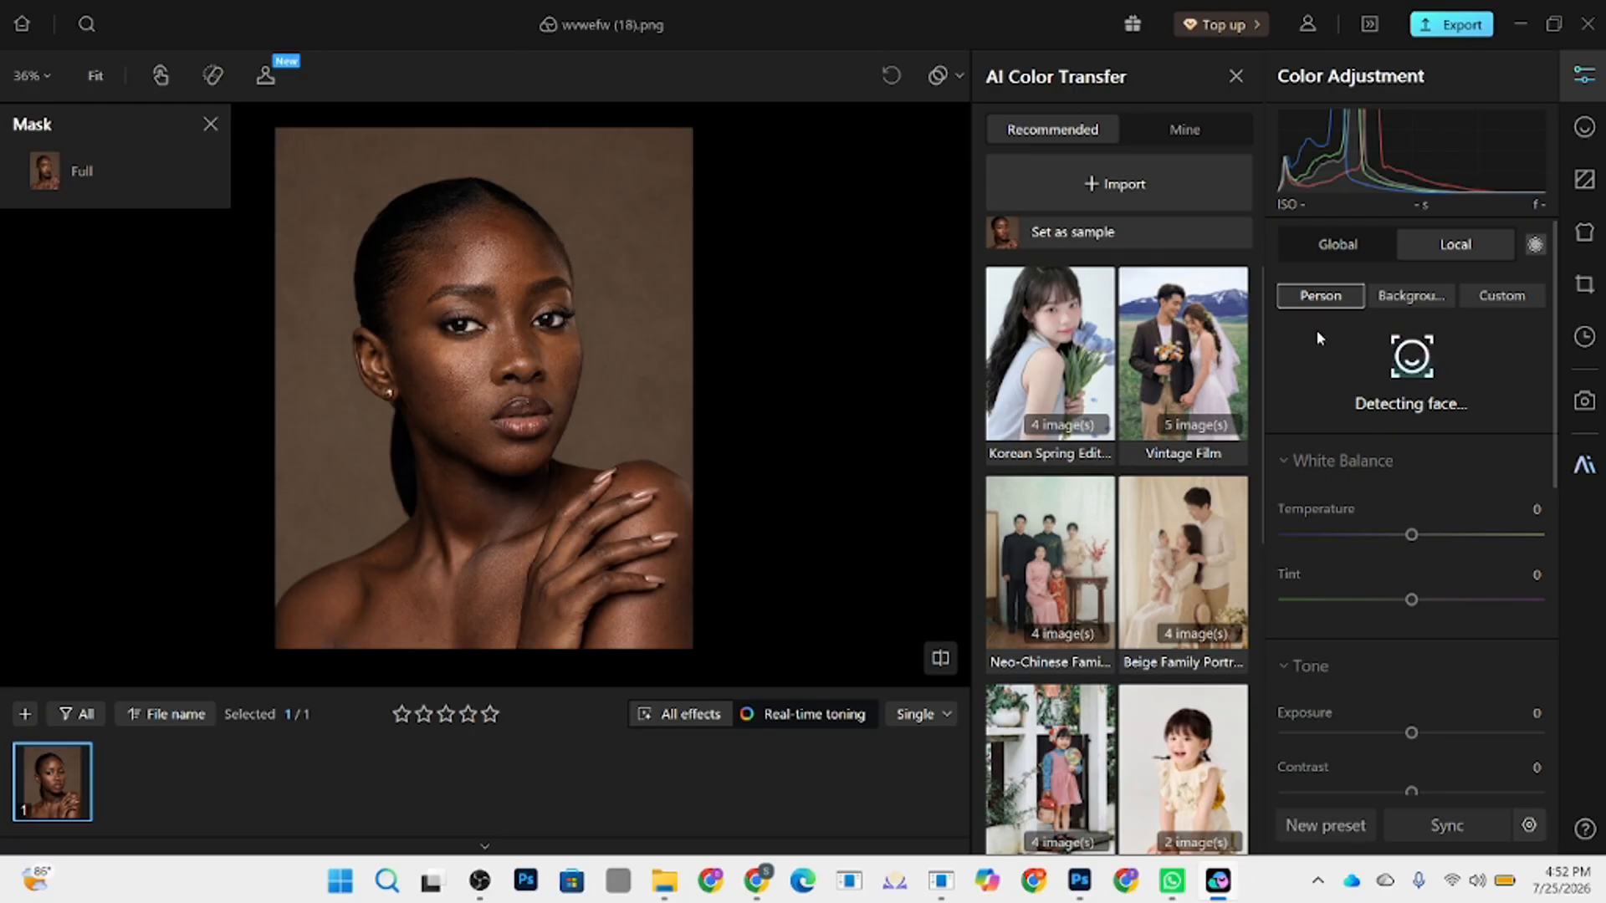
{"action": "left_click", "coordinate": [1336, 247]}
{"action": "left_click", "coordinate": [1309, 413]}
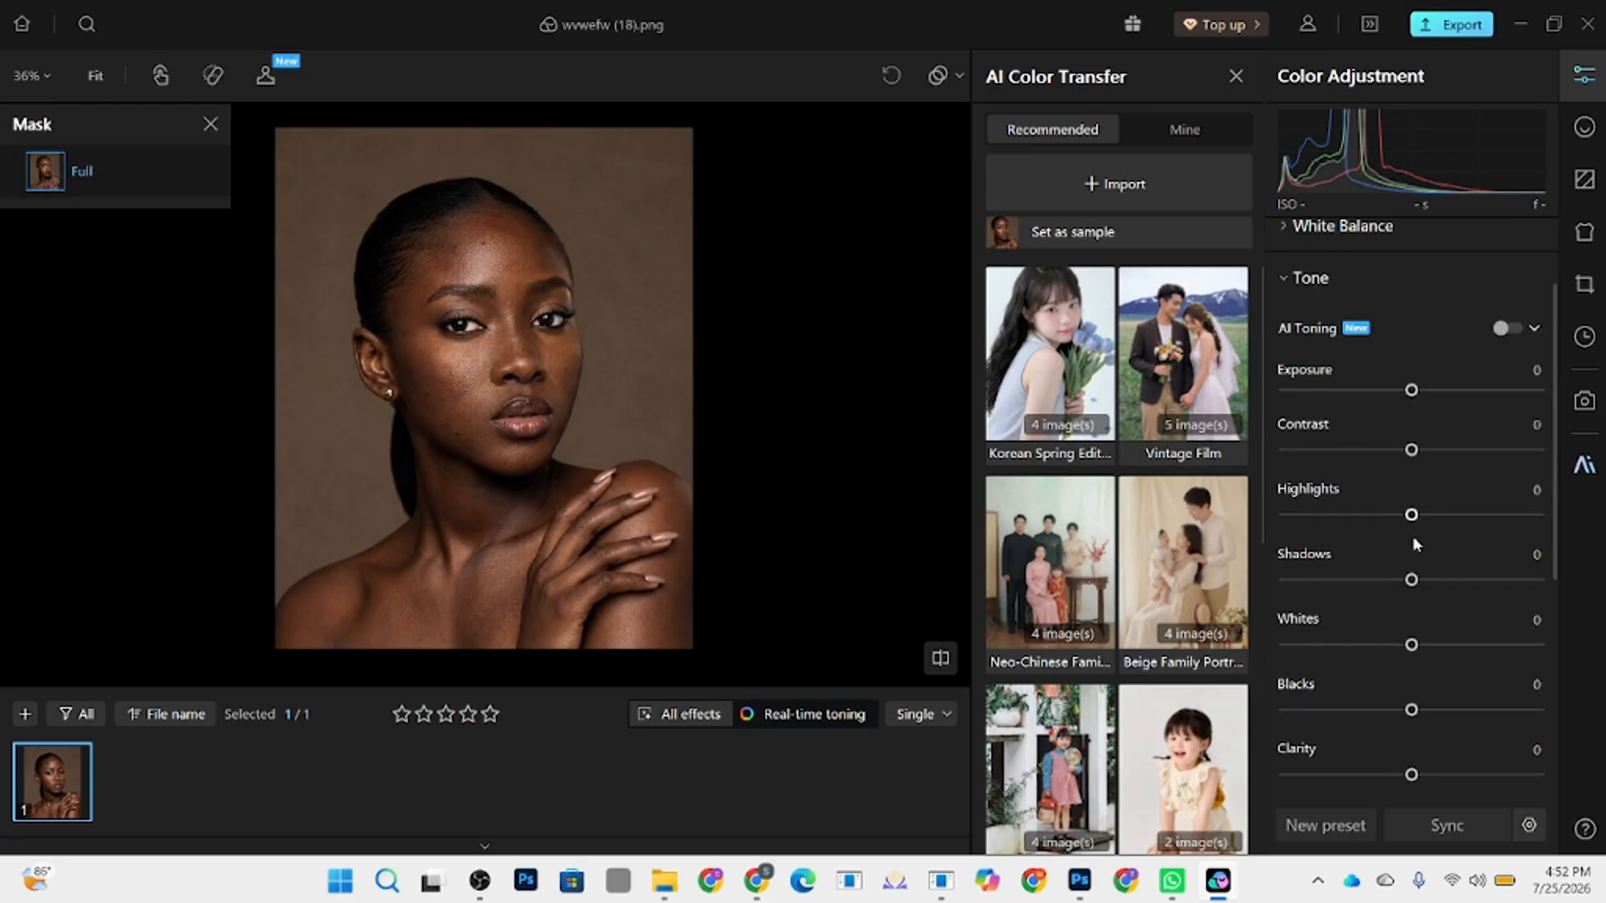
{"action": "scroll", "coordinate": [1422, 494], "scroll_direction": "down", "scroll_amount": 5}
{"action": "left_click", "coordinate": [1398, 562]}
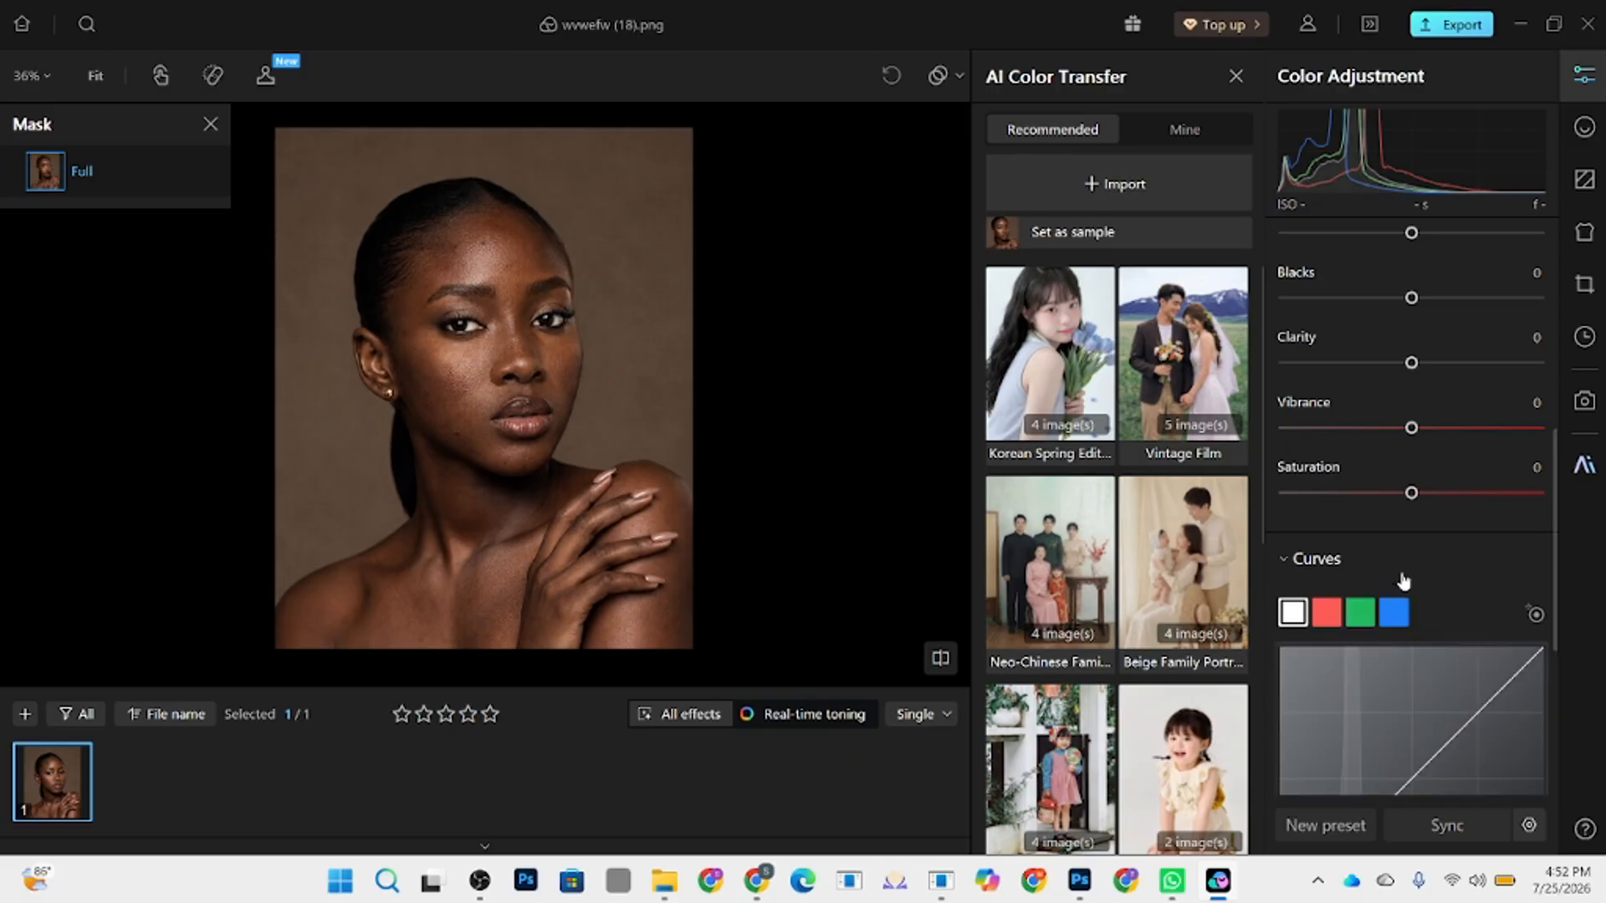
{"action": "scroll", "coordinate": [1430, 602], "scroll_direction": "down", "scroll_amount": 2}
{"action": "left_click_drag", "start_coordinate": [1473, 520], "coordinate": [1474, 513]}
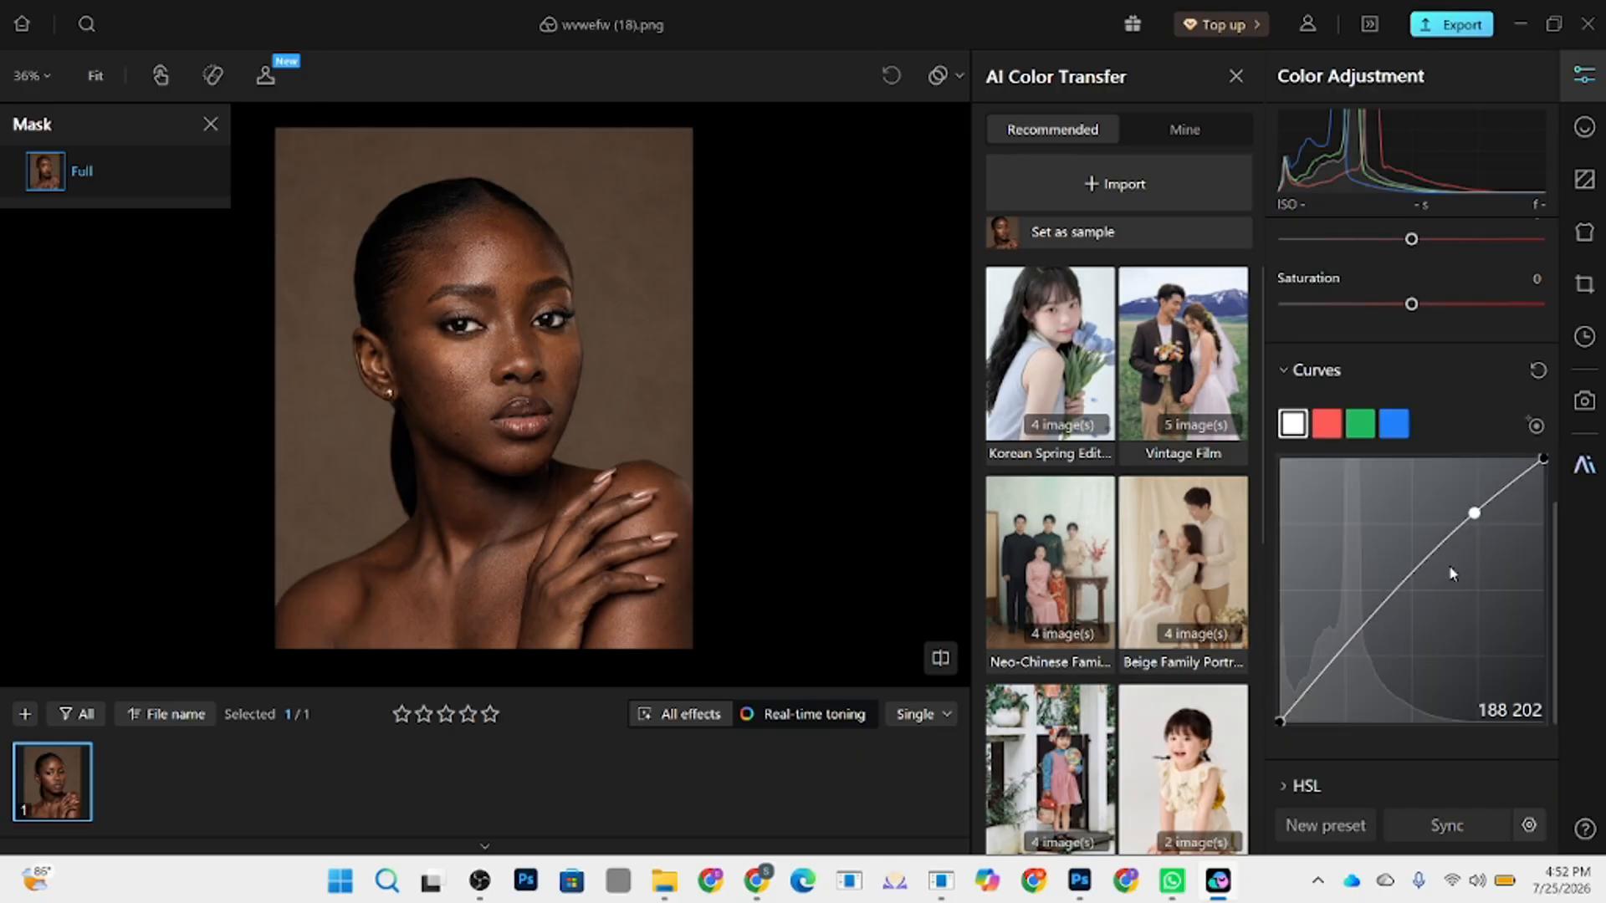
{"action": "left_click", "coordinate": [1347, 660]}
{"action": "left_click_drag", "start_coordinate": [1336, 663], "coordinate": [1335, 668]}
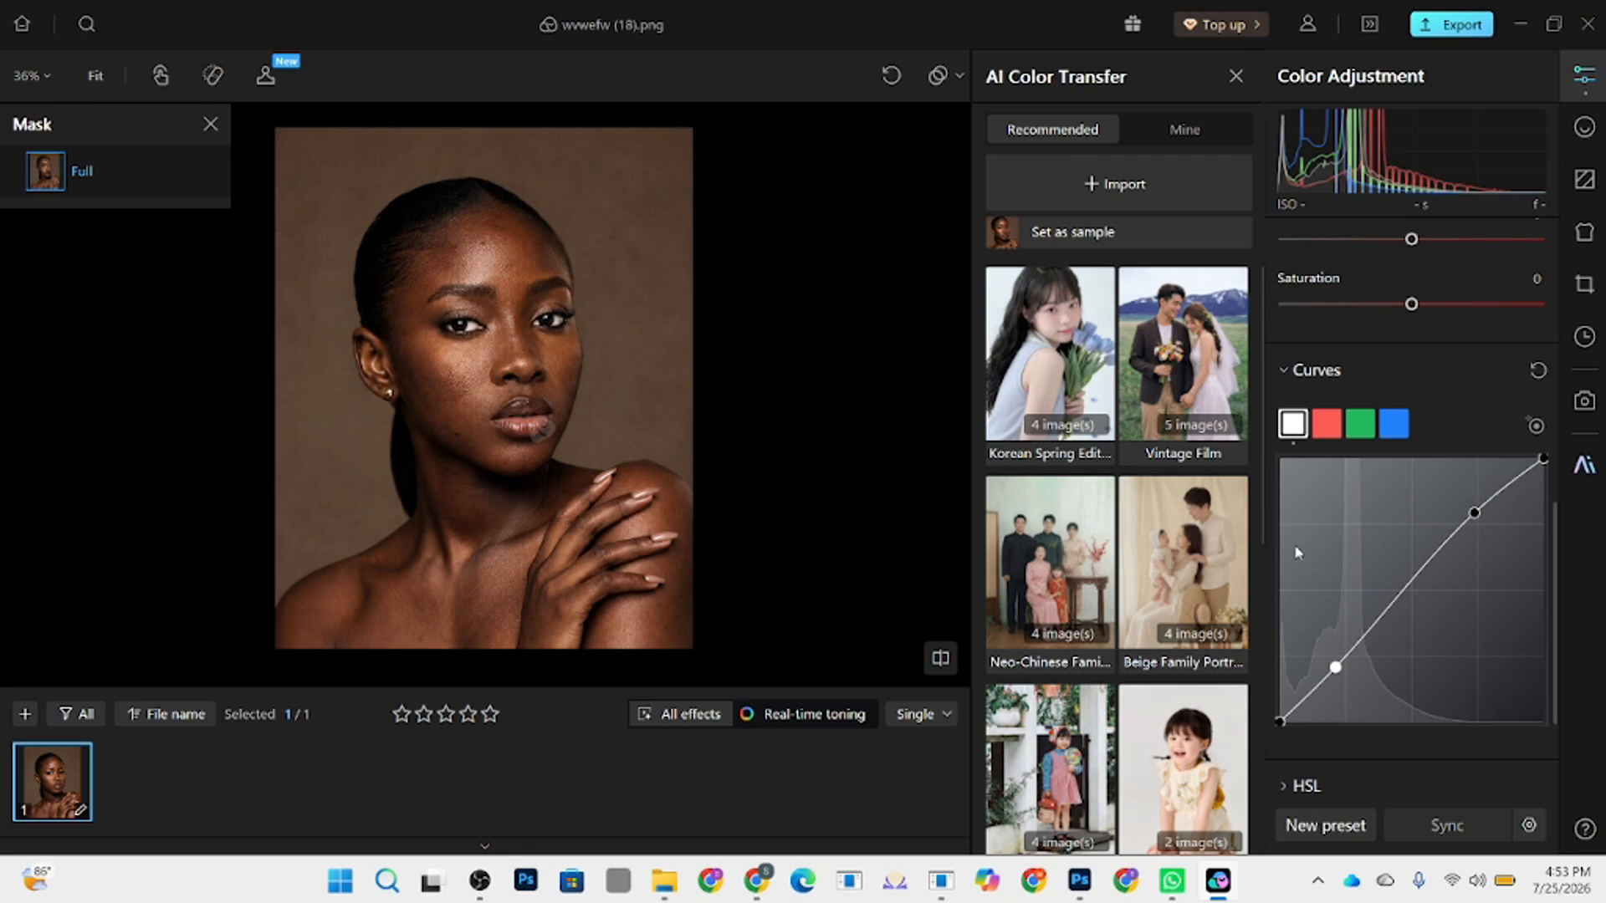
- Set the white balance Tint to 5 for the whole portrait
{"action": "scroll", "coordinate": [1355, 502], "scroll_direction": "up", "scroll_amount": 10}
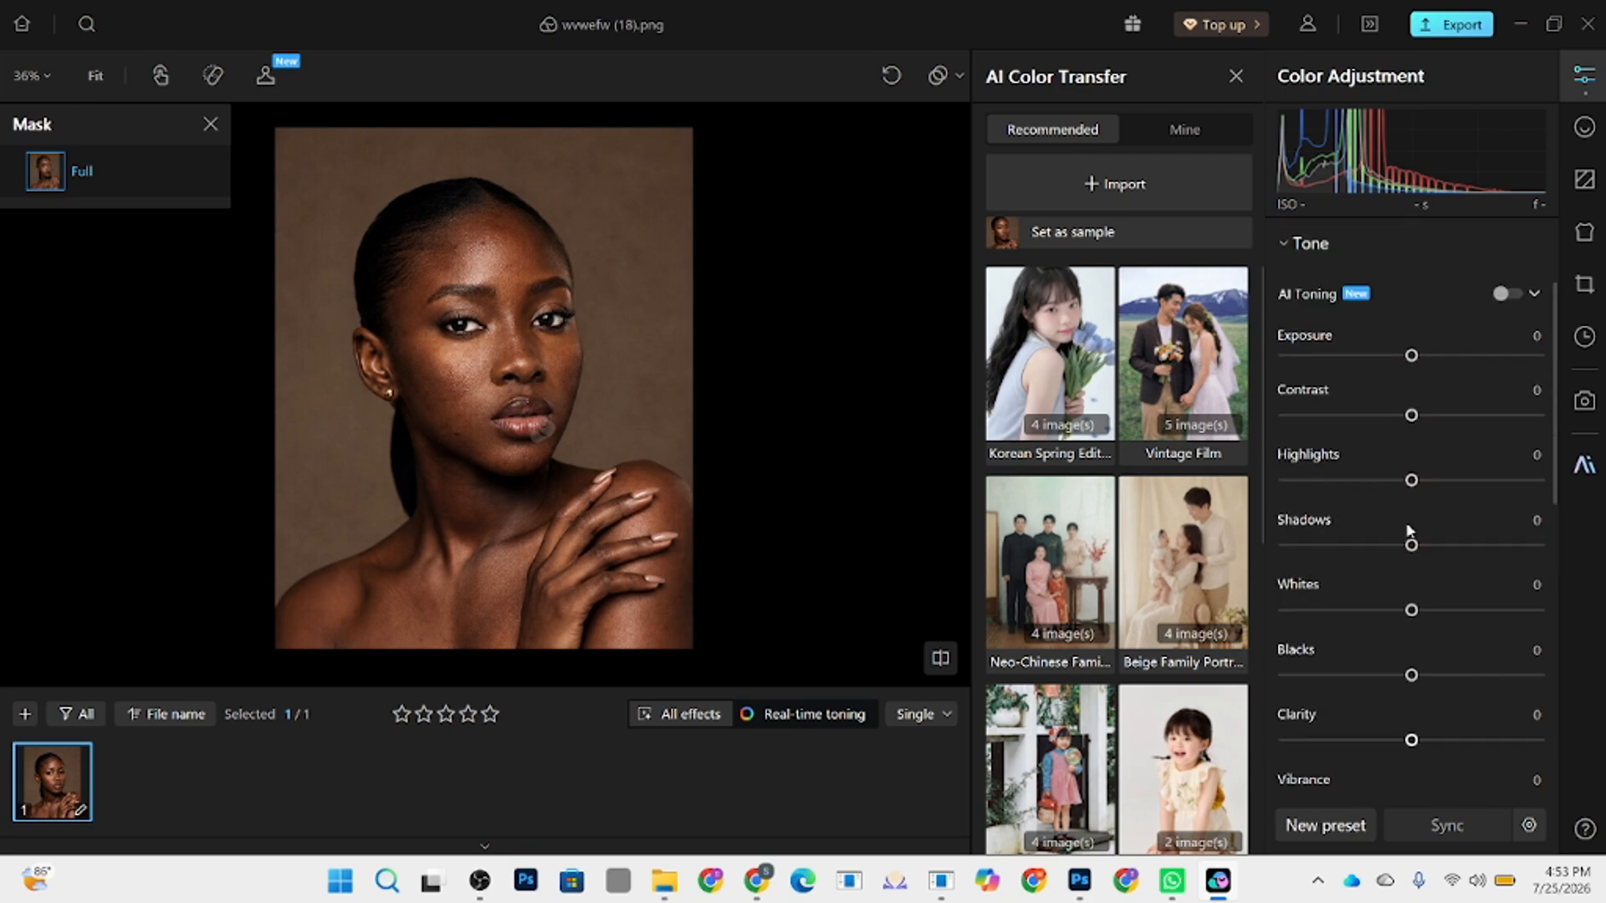
{"action": "left_click", "coordinate": [1345, 358]}
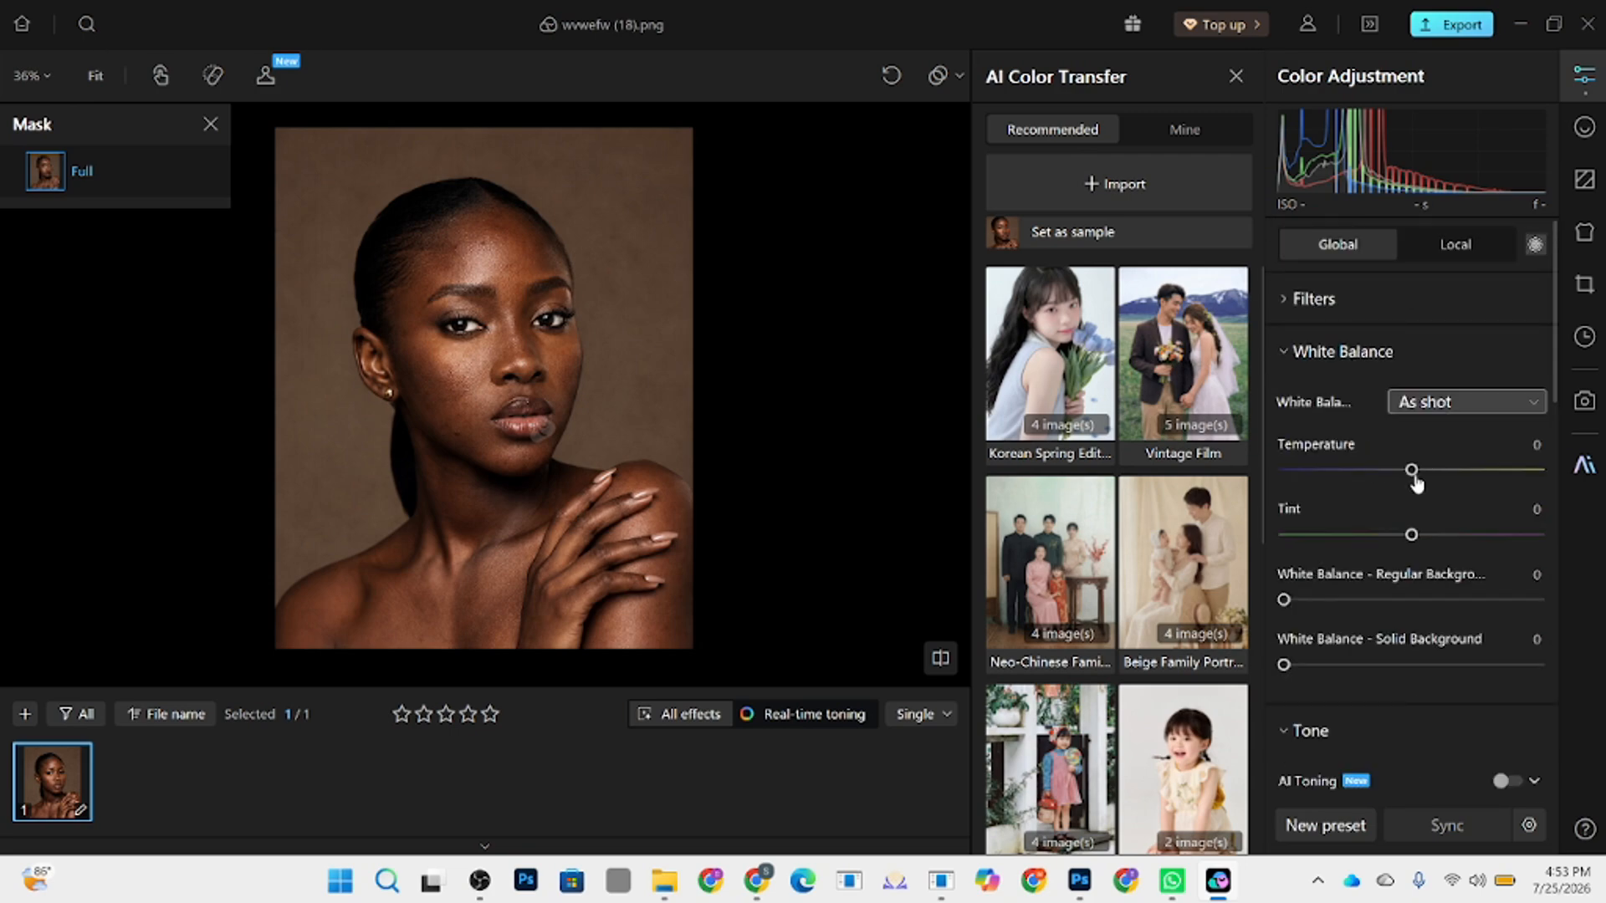
{"action": "left_click_drag", "start_coordinate": [1412, 542], "coordinate": [1419, 542]}
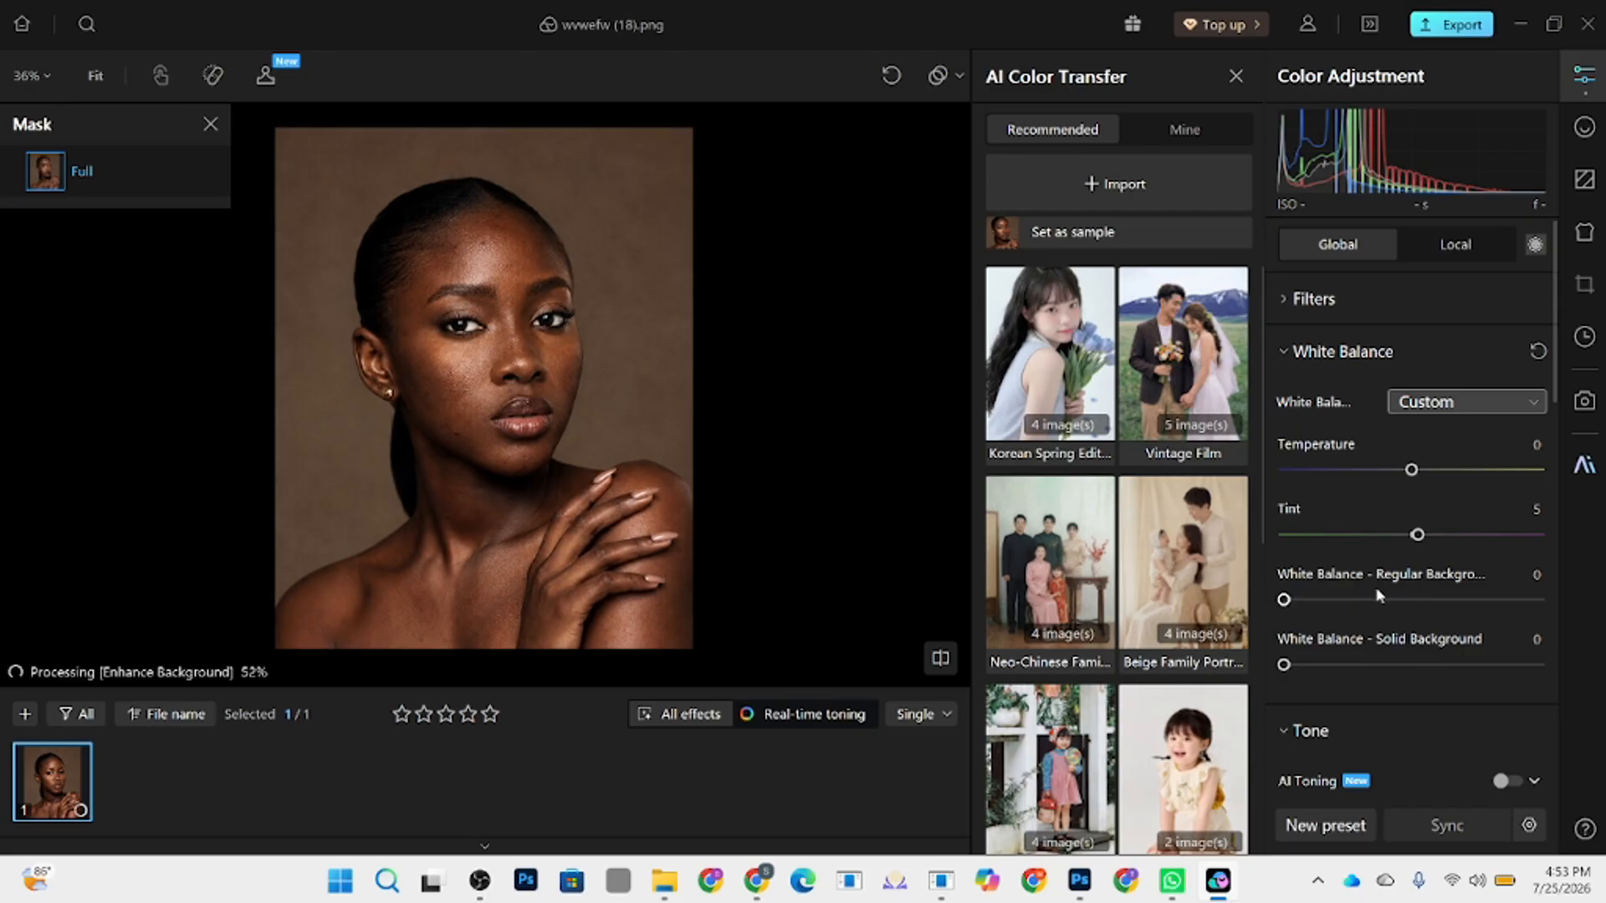
- Adjust the portrait's tone by setting Highlights to 19 and Shadows to -3
{"action": "scroll", "coordinate": [1389, 603], "scroll_direction": "down", "scroll_amount": 3}
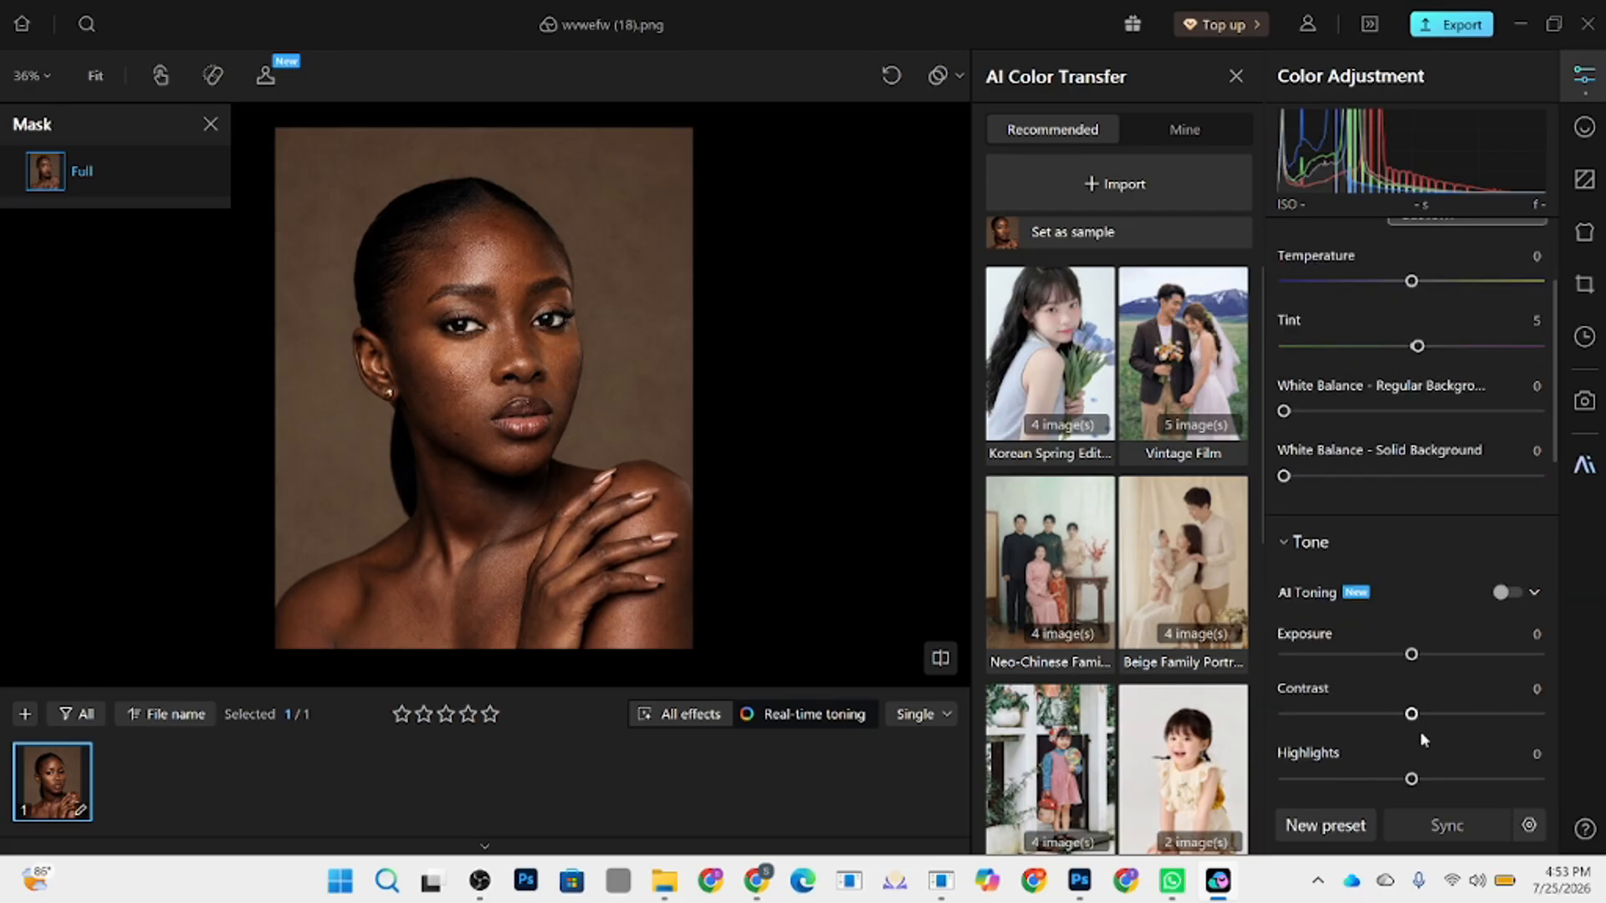
{"action": "left_click", "coordinate": [1429, 779]}
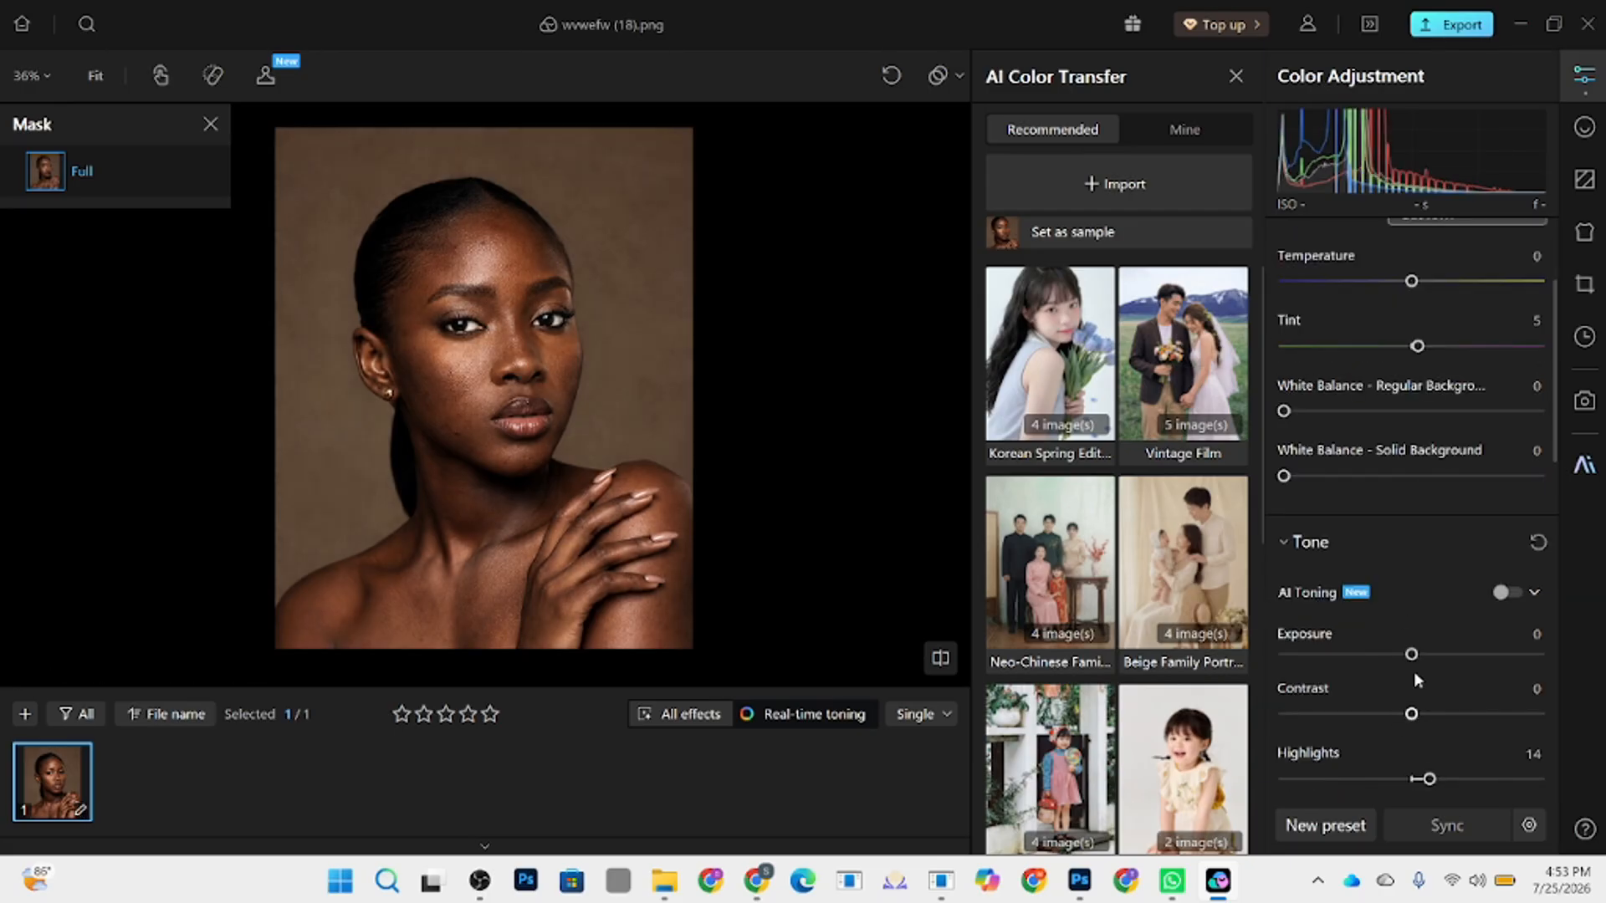
{"action": "scroll", "coordinate": [1413, 671], "scroll_direction": "down", "scroll_amount": 1}
{"action": "left_click_drag", "start_coordinate": [1411, 780], "coordinate": [1408, 782]}
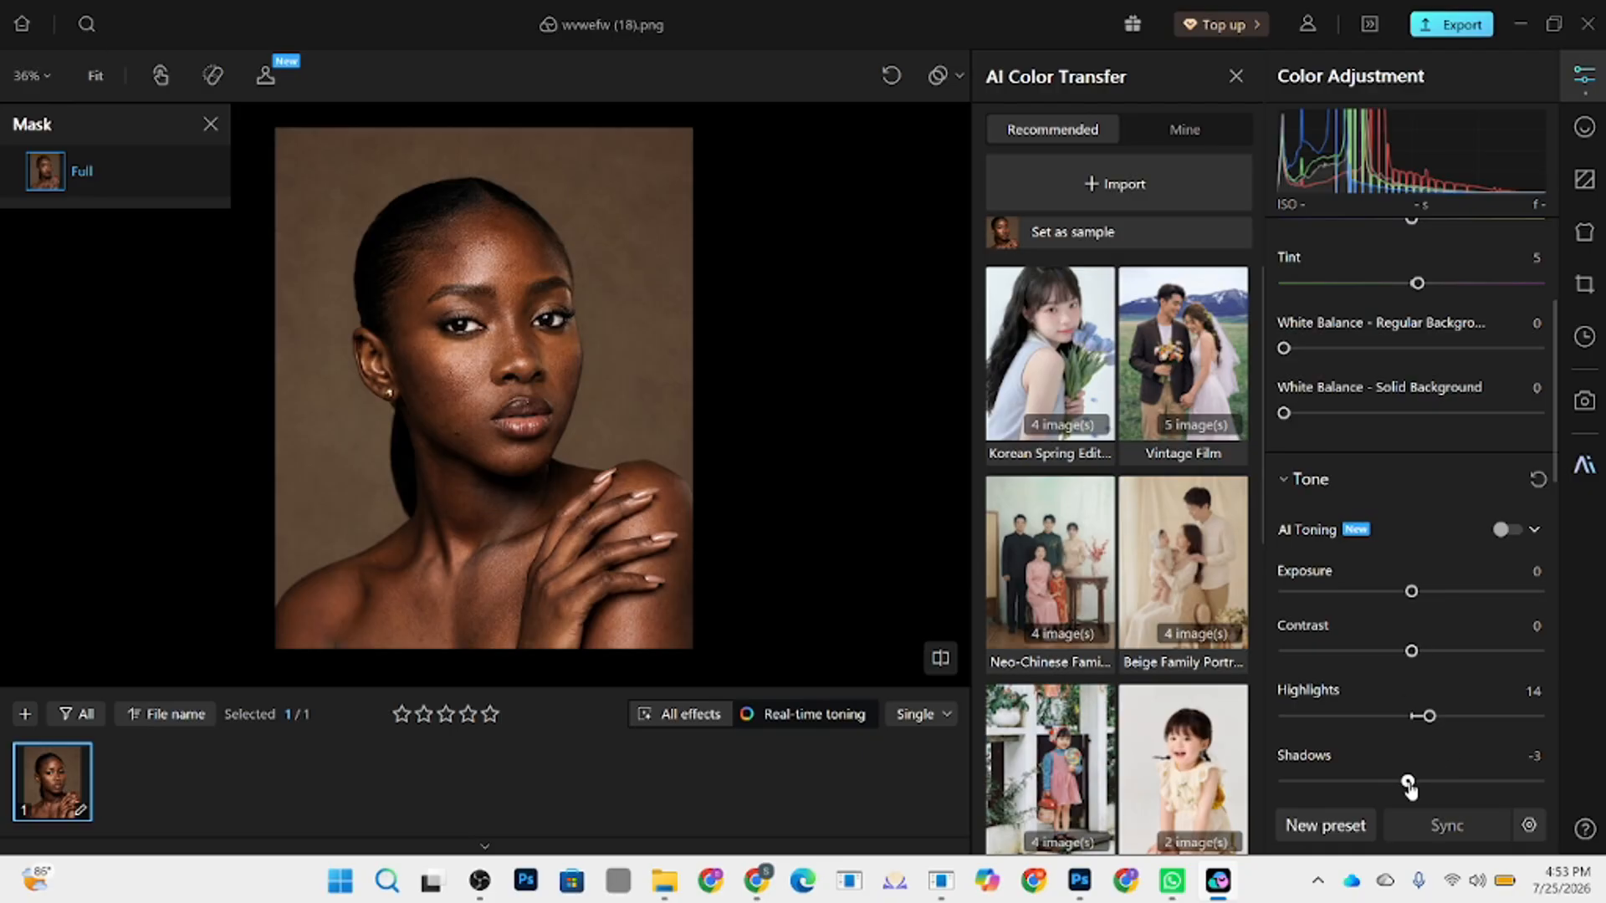
{"action": "left_click_drag", "start_coordinate": [1429, 716], "coordinate": [1436, 717]}
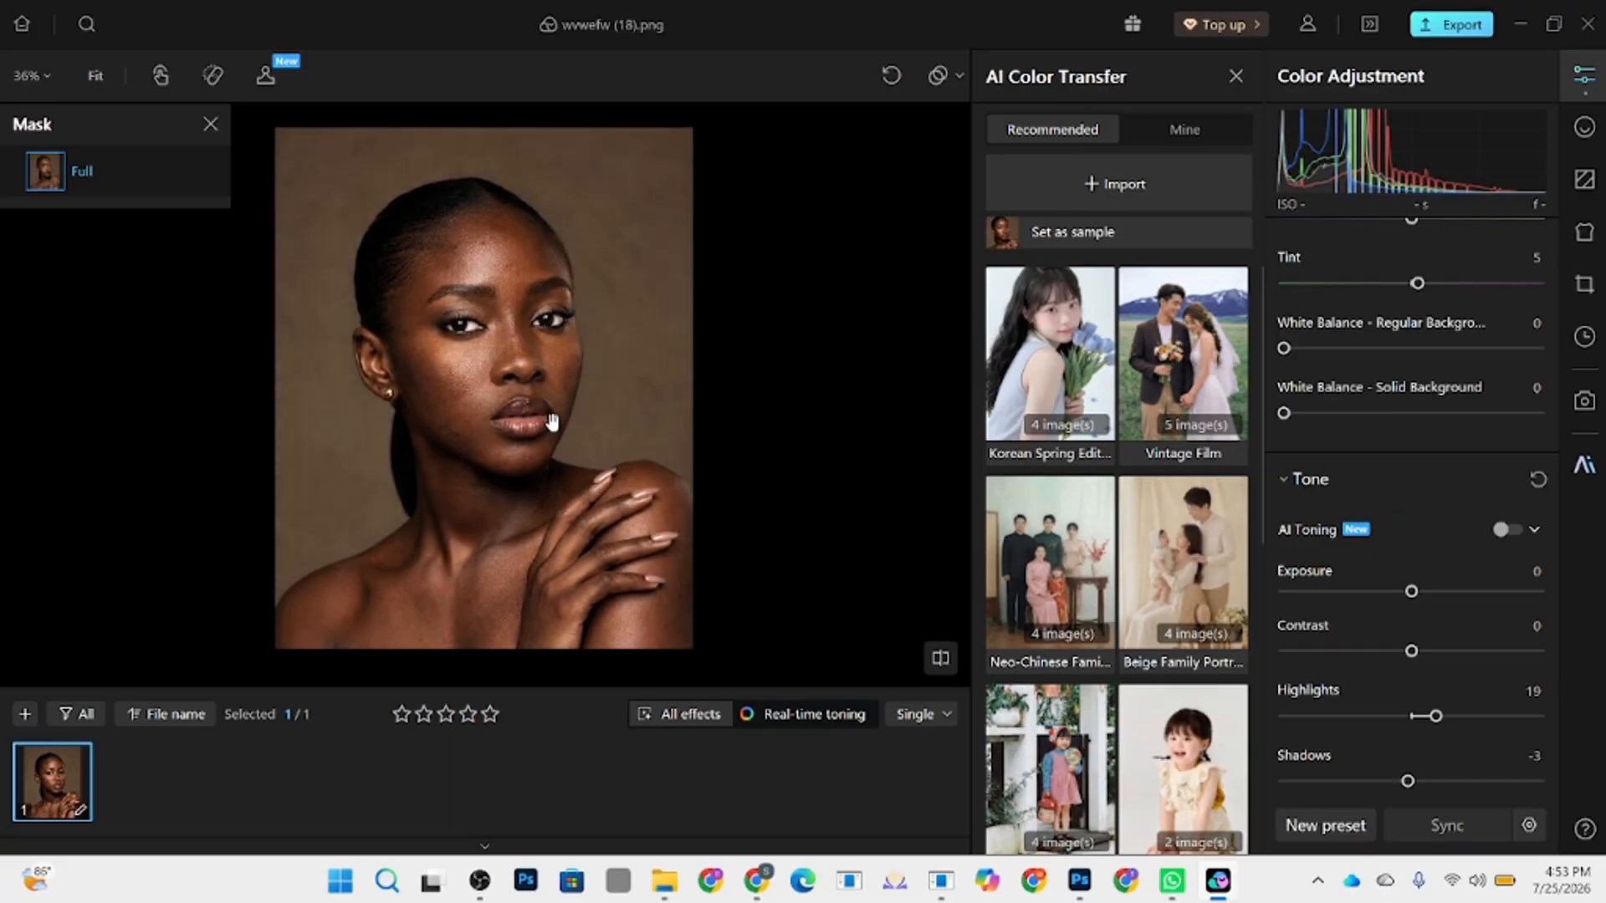
- In the Retouch settings, set Acne (Face), Acne (Body) and Body Blemishes to 100 and enable Moles (Face) removal
{"action": "left_click", "coordinate": [1584, 134]}
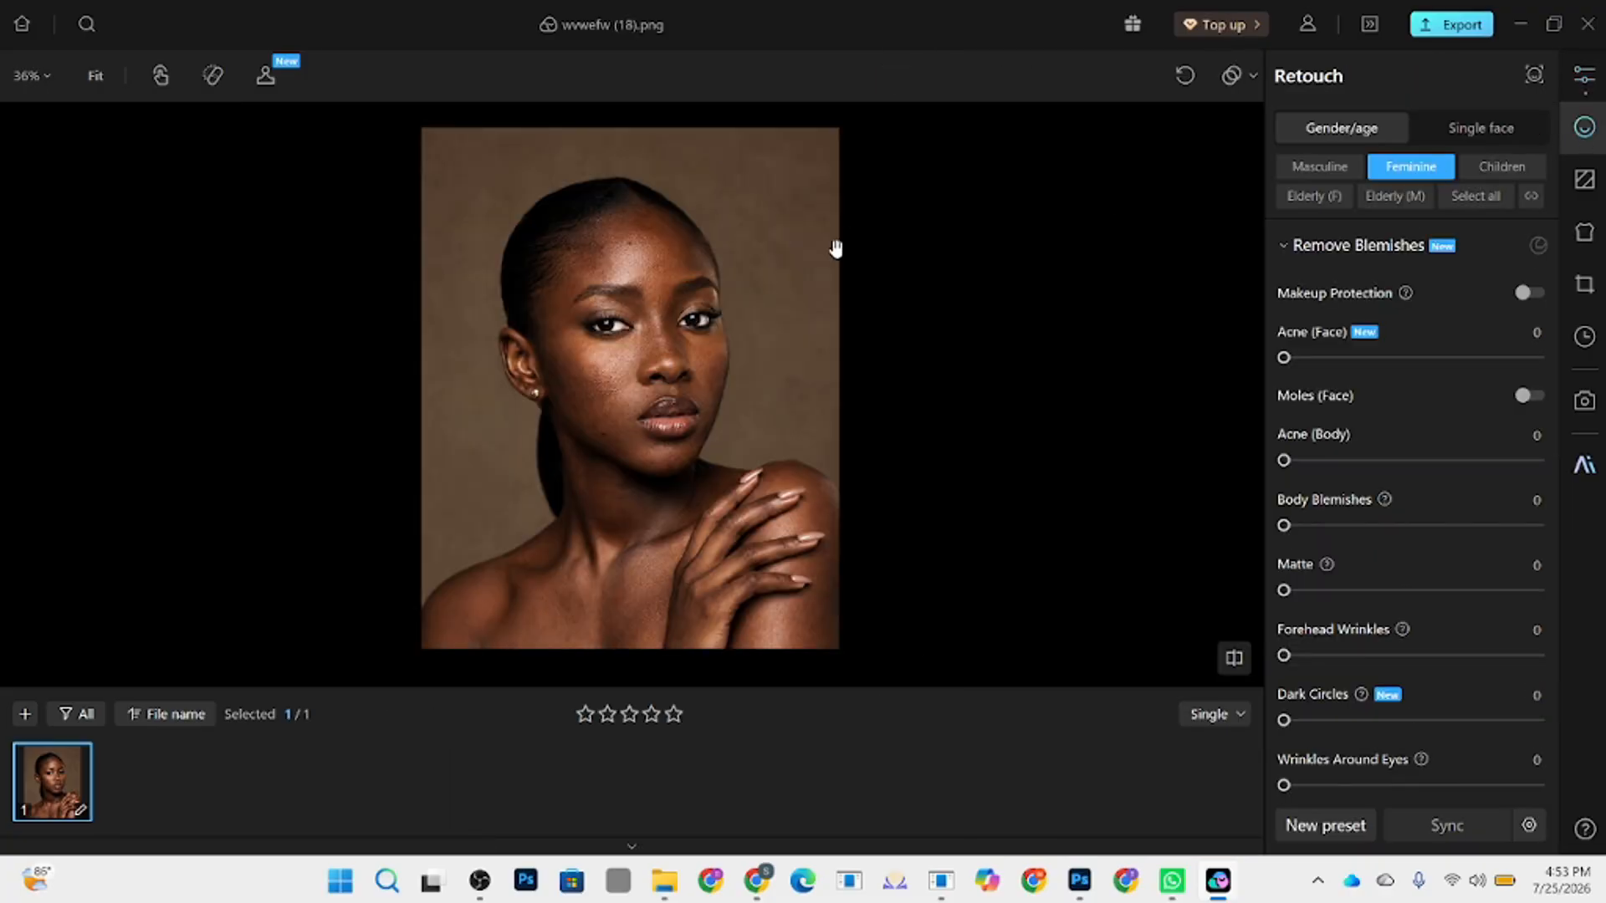
{"action": "double_click", "coordinate": [677, 376]}
{"action": "scroll", "coordinate": [533, 343], "scroll_direction": "down", "scroll_amount": 4}
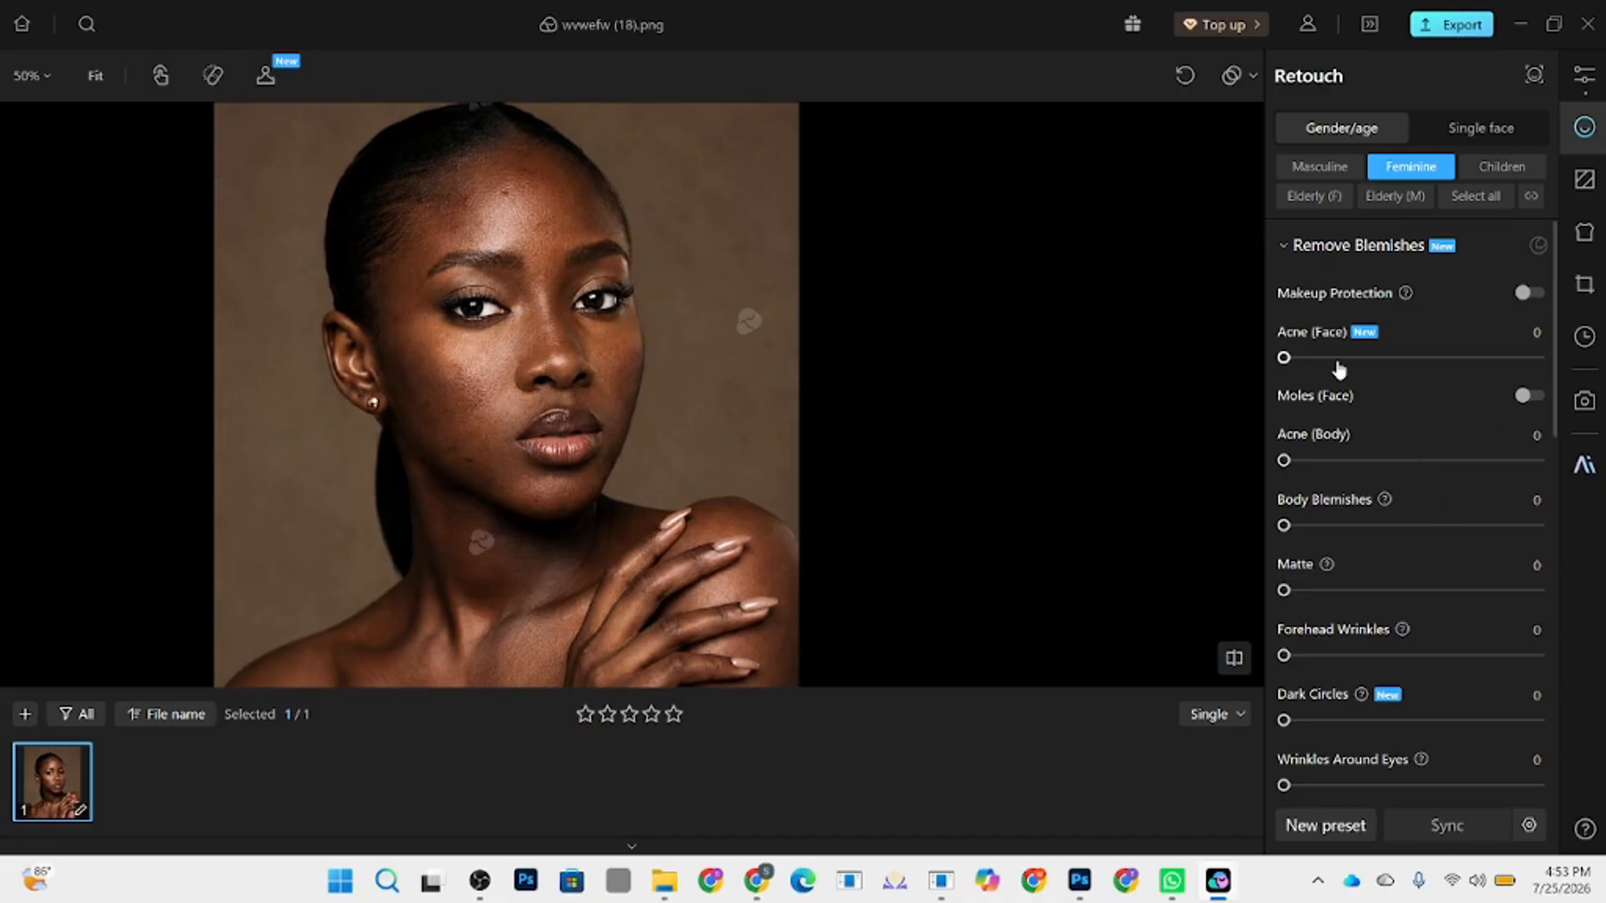
{"action": "left_click_drag", "start_coordinate": [1338, 358], "coordinate": [1548, 405]}
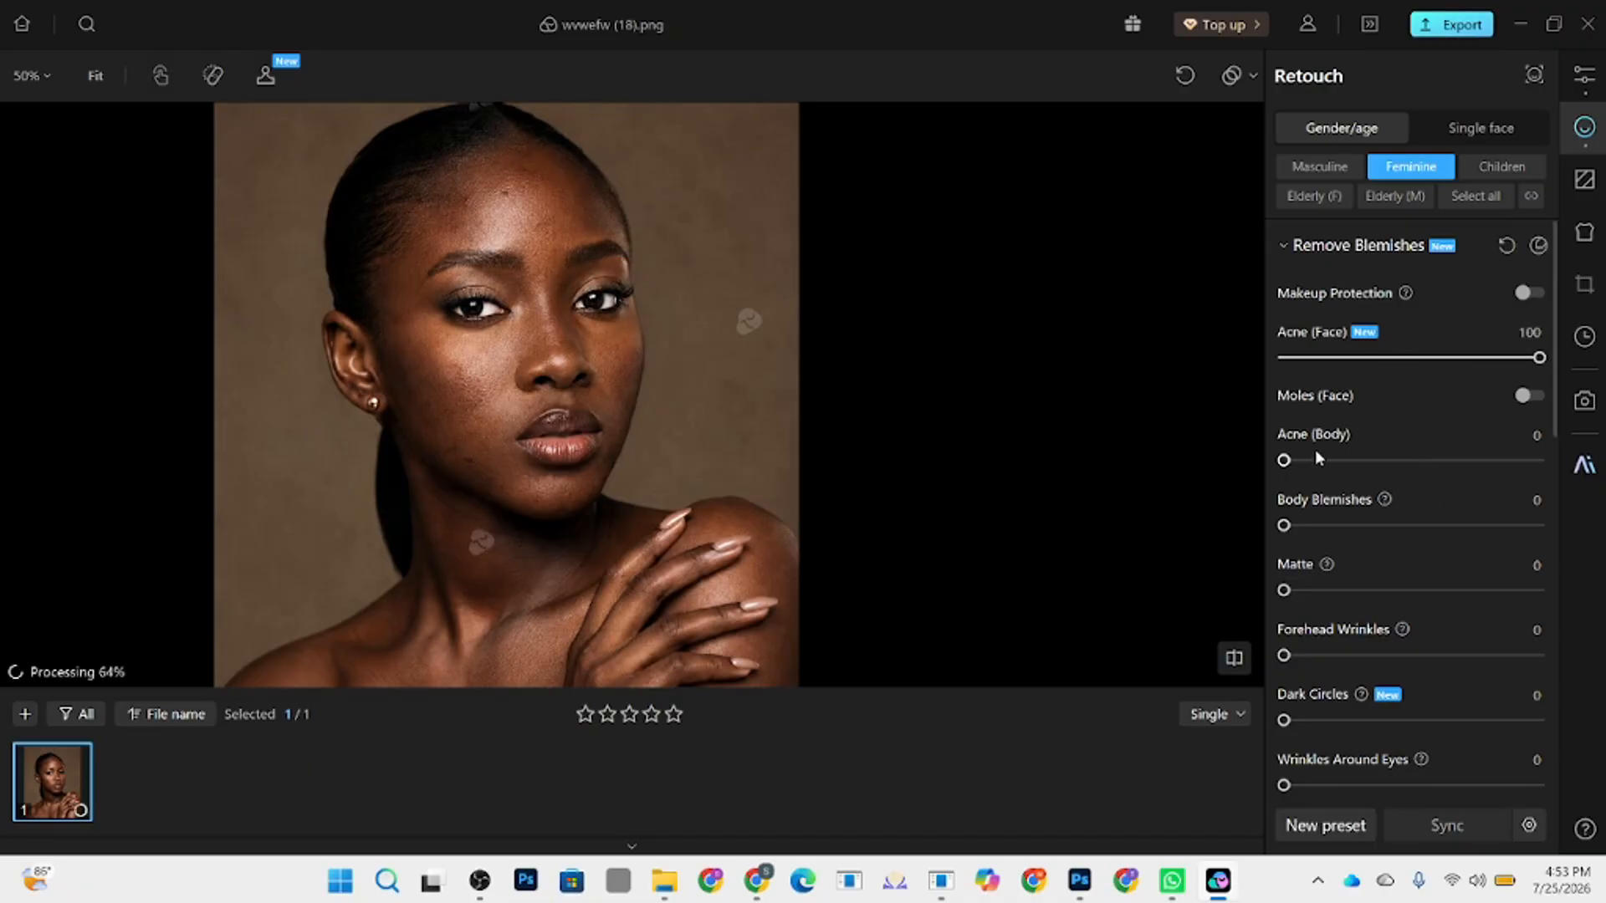
{"action": "left_click_drag", "start_coordinate": [1315, 459], "coordinate": [1546, 475]}
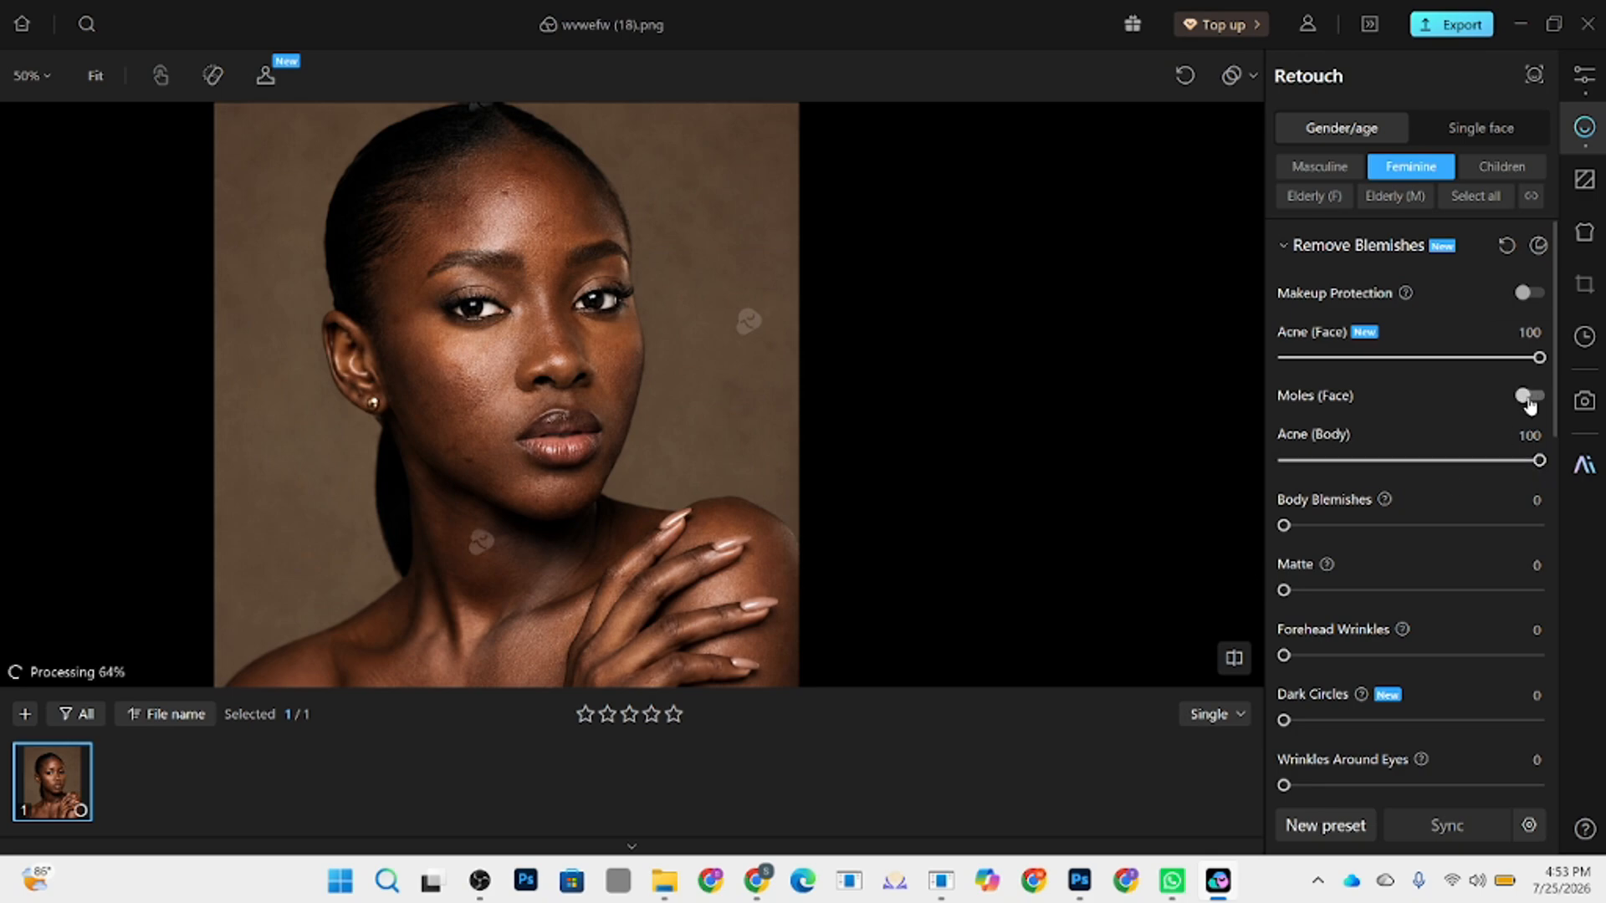
{"action": "left_click", "coordinate": [1531, 400]}
{"action": "left_click_drag", "start_coordinate": [1336, 535], "coordinate": [1543, 529]}
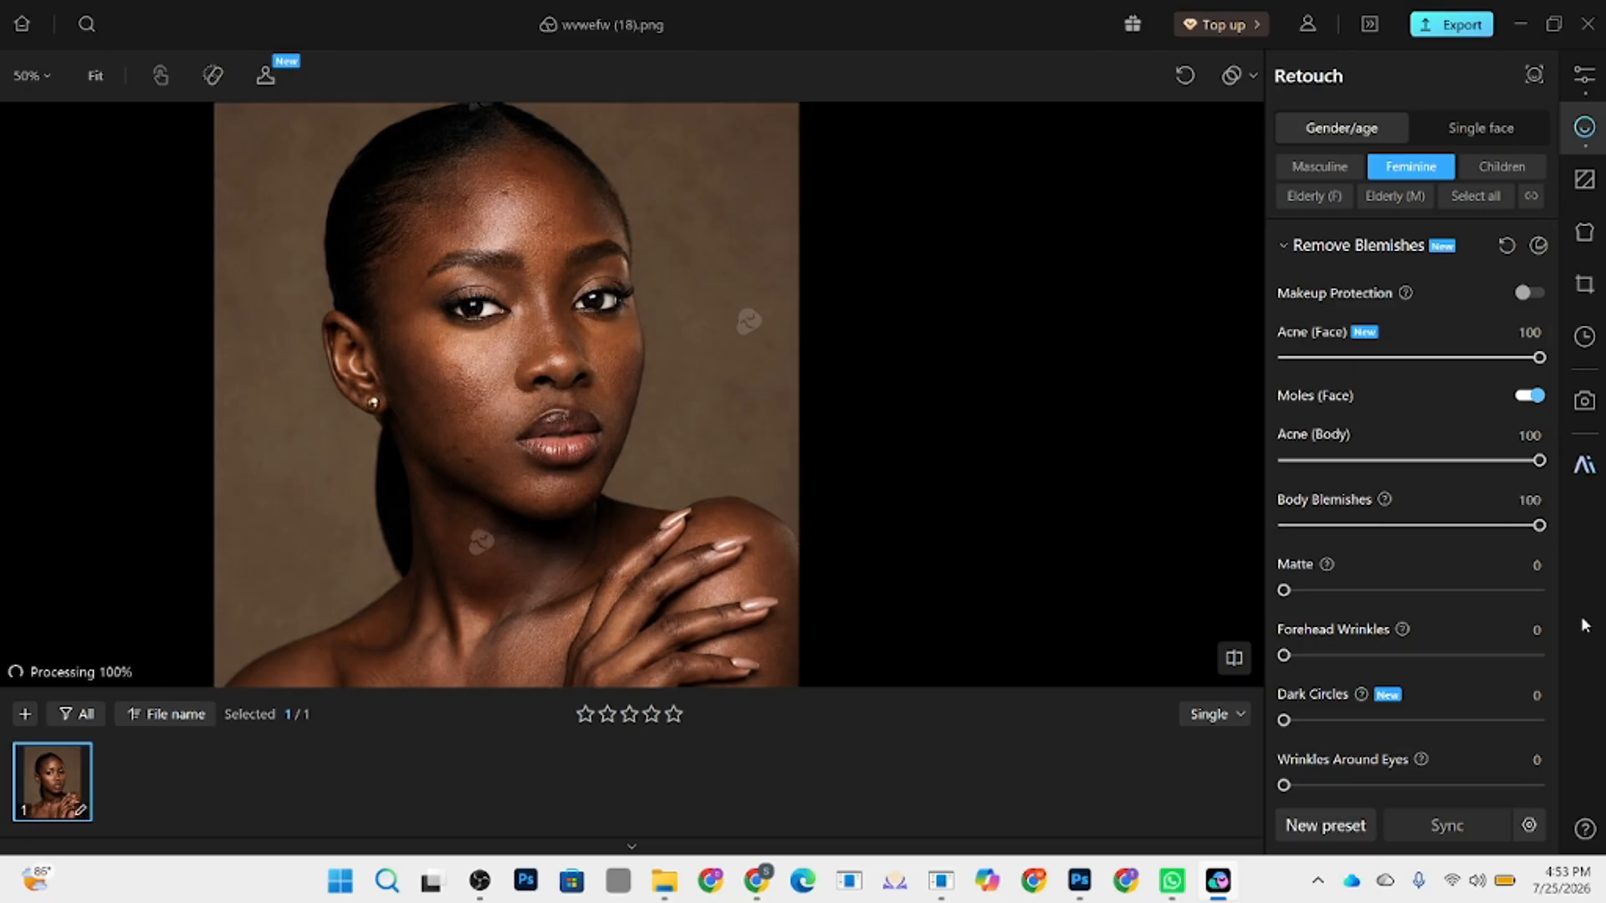
- Set Dark Circles to 38 and Face Defocus Repair to 54 in the blemish removal settings
{"action": "scroll", "coordinate": [1415, 617], "scroll_direction": "down", "scroll_amount": 2}
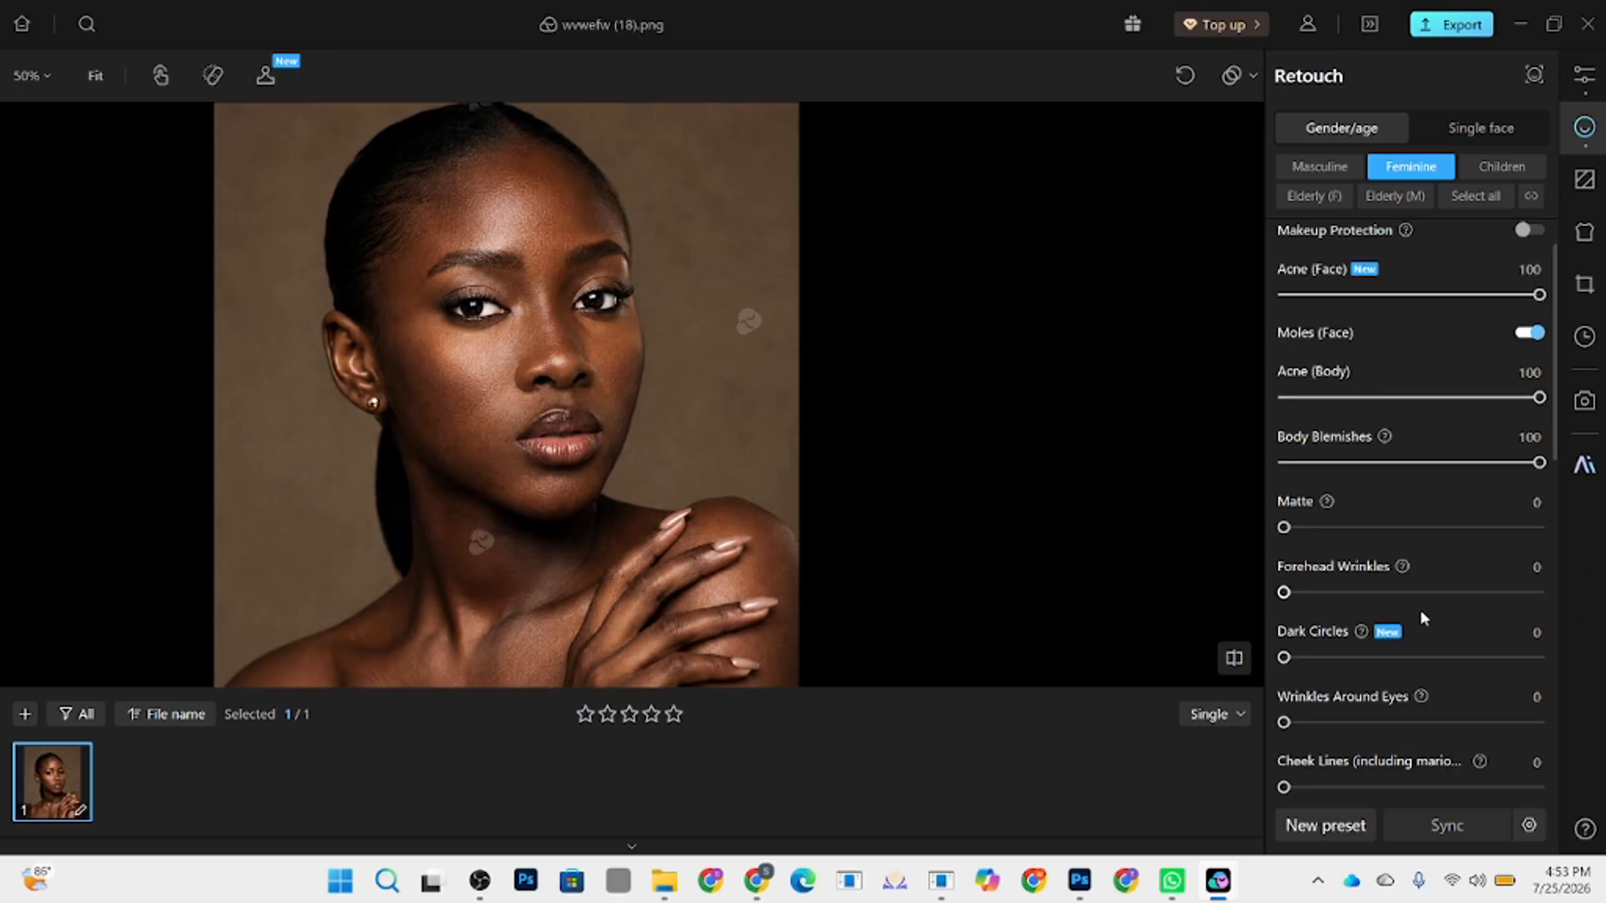
{"action": "left_click_drag", "start_coordinate": [1315, 595], "coordinate": [1386, 601]}
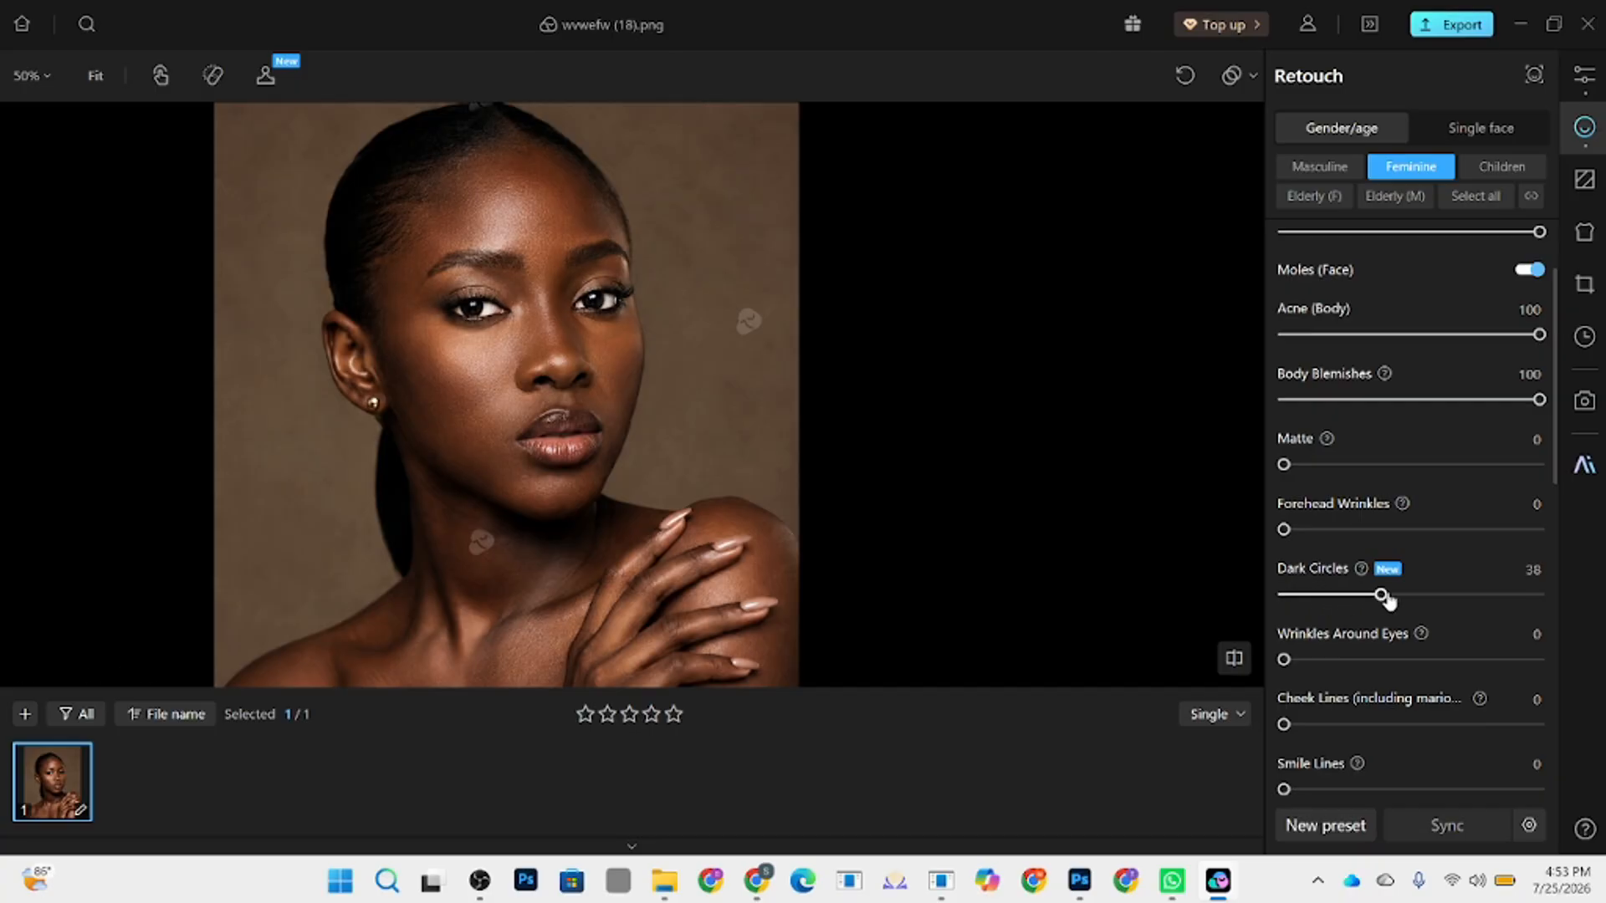
{"action": "scroll", "coordinate": [1387, 637], "scroll_direction": "down", "scroll_amount": 4}
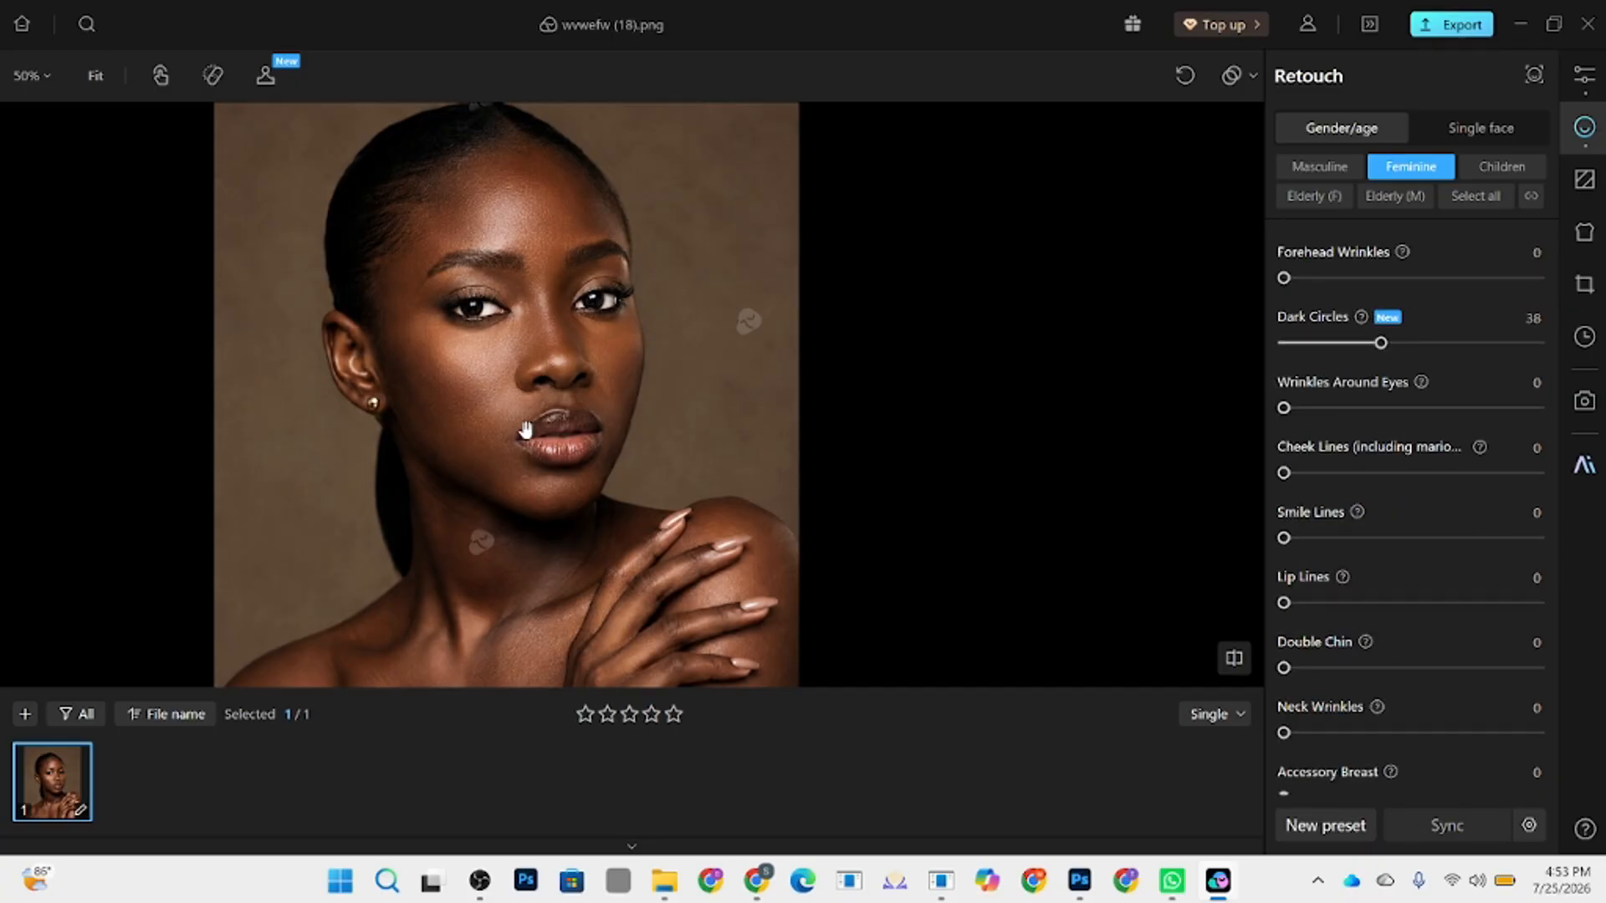
{"action": "scroll", "coordinate": [525, 430], "scroll_direction": "up", "scroll_amount": 3}
{"action": "scroll", "coordinate": [562, 395], "scroll_direction": "down", "scroll_amount": 4}
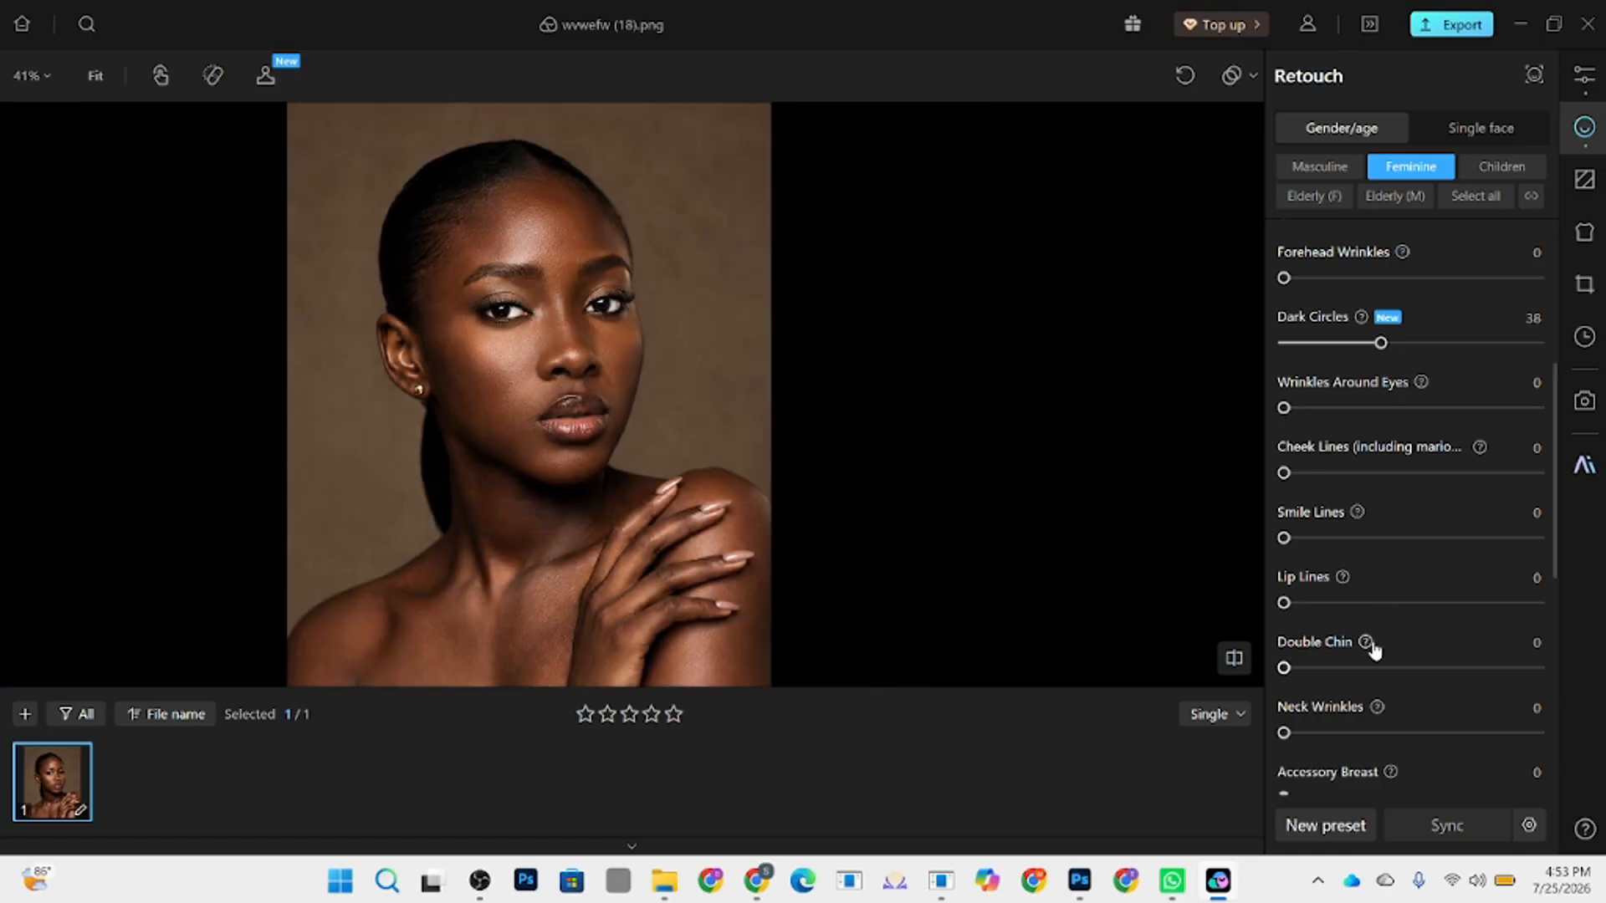
{"action": "scroll", "coordinate": [1372, 649], "scroll_direction": "down", "scroll_amount": 4}
{"action": "left_click", "coordinate": [1422, 652]}
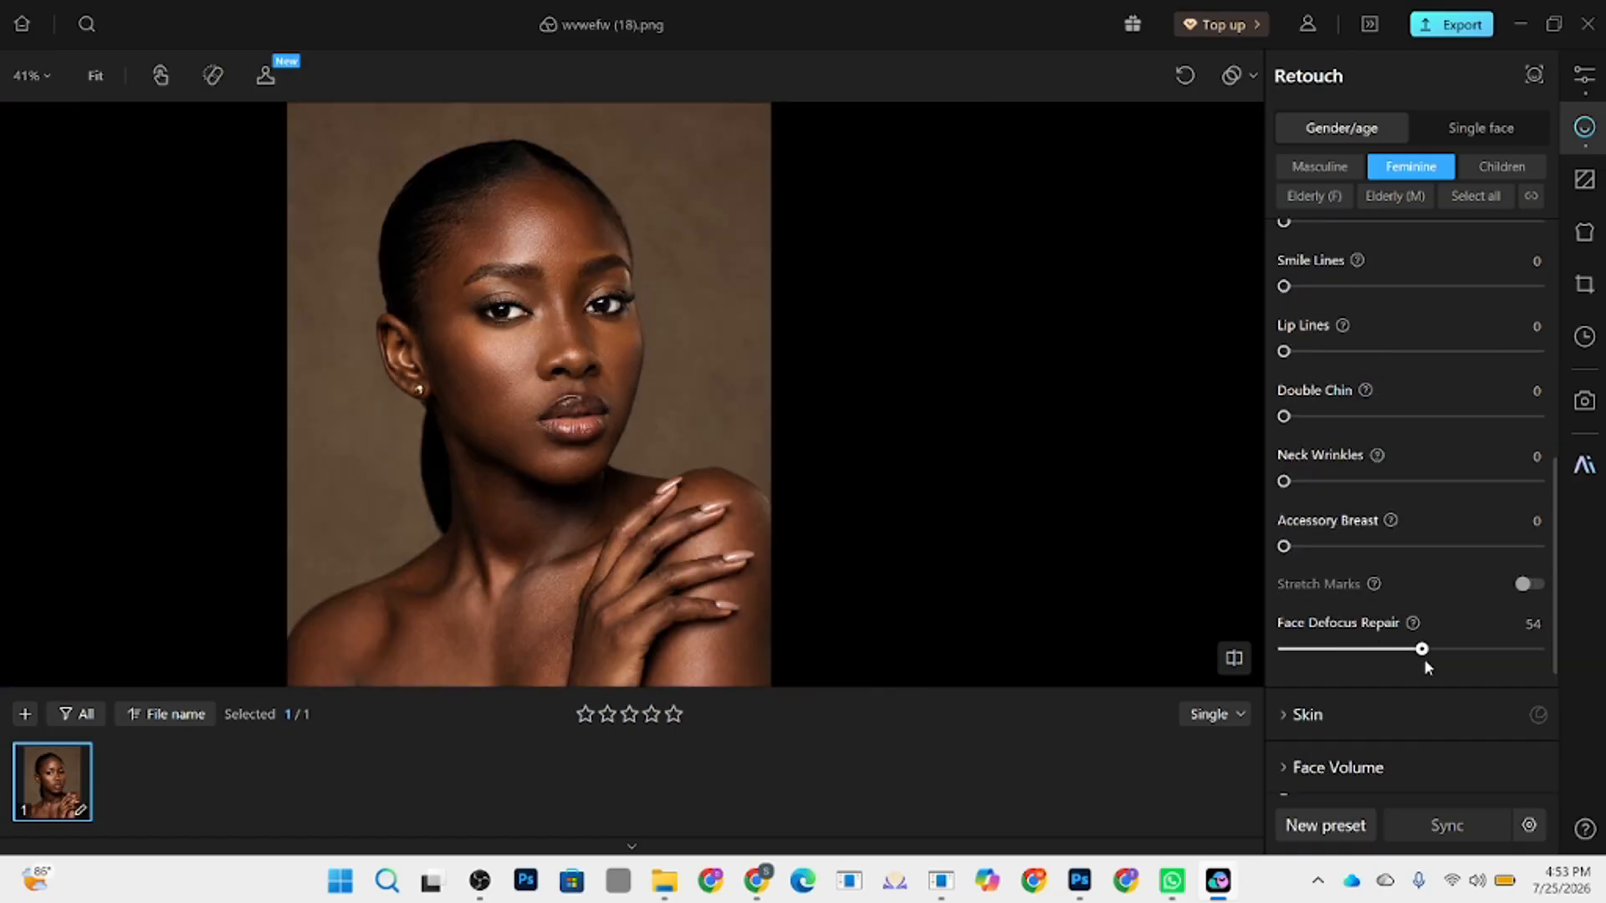
{"action": "mouse_move", "coordinate": [600, 565]}
{"action": "left_mouse_down"}
{"action": "mouse_move", "coordinate": [610, 459]}
{"action": "mouse_move", "coordinate": [593, 536]}
{"action": "left_mouse_up"}
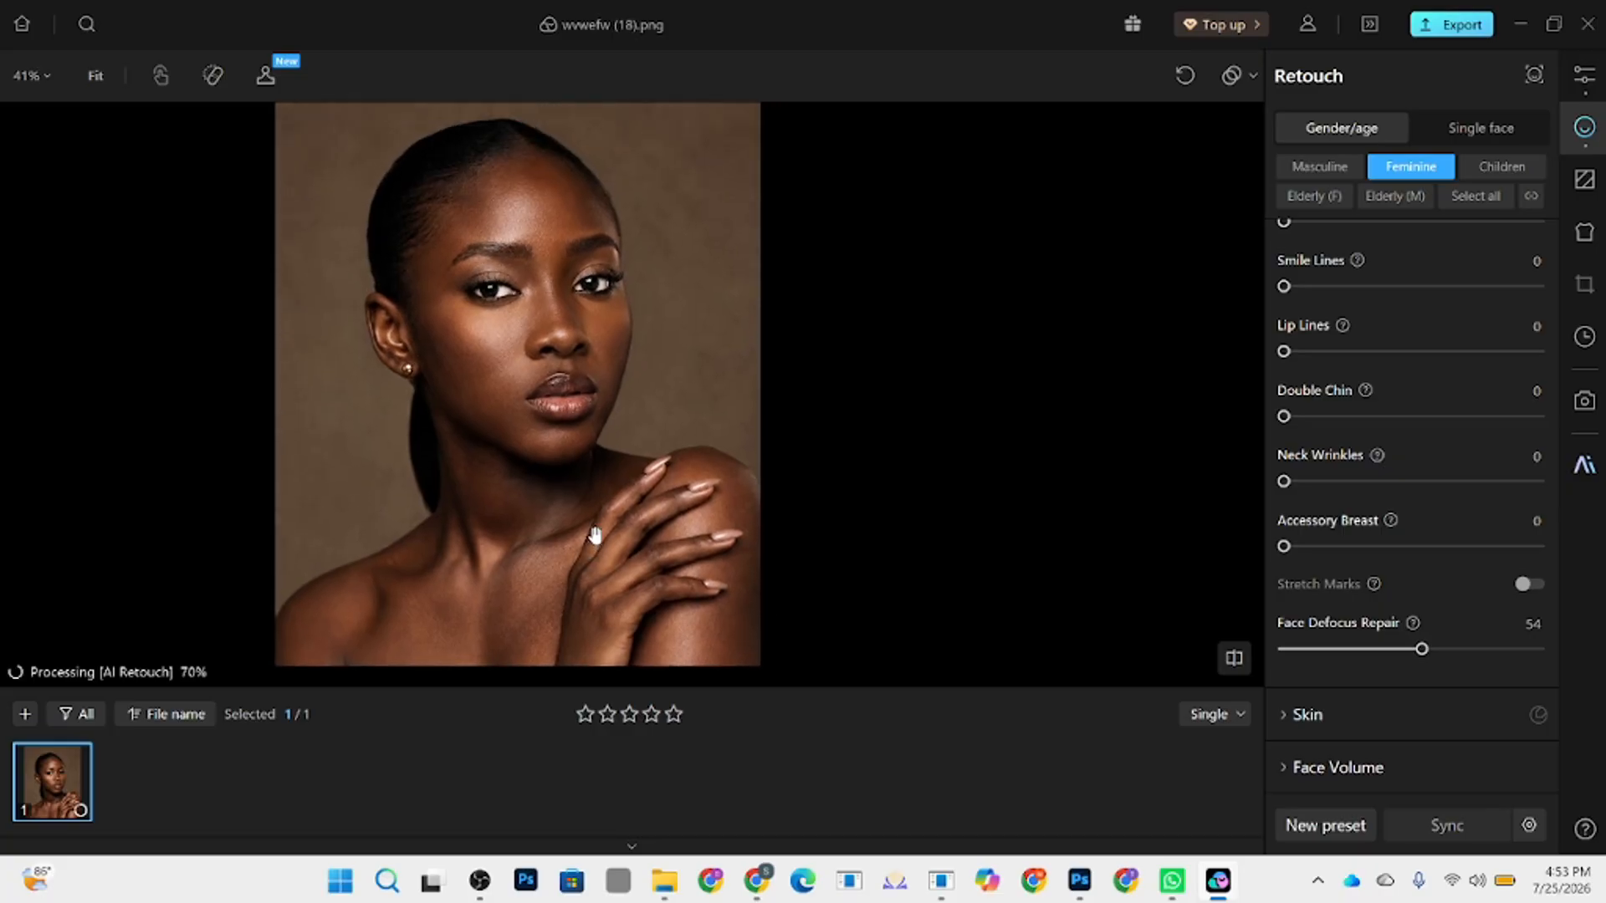
- Set the skin's Neutral Gray Leveling to 64 and inspect the face up close
{"action": "scroll", "coordinate": [1405, 682], "scroll_direction": "down", "scroll_amount": 1}
{"action": "left_click", "coordinate": [1347, 652]}
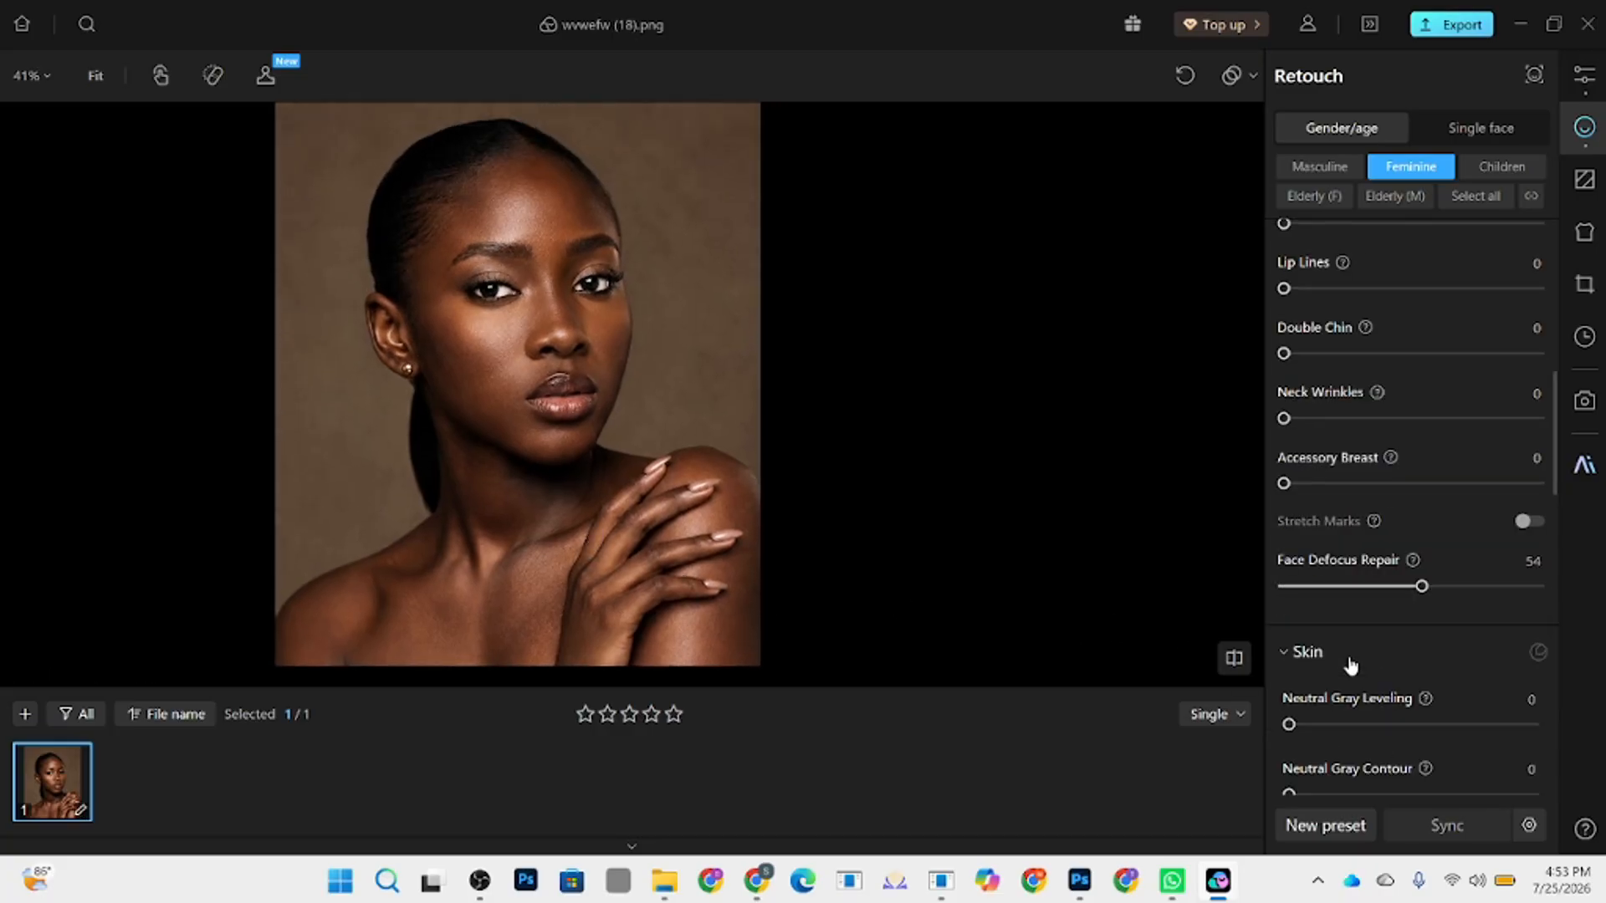
{"action": "scroll", "coordinate": [523, 243], "scroll_direction": "up", "scroll_amount": 1}
{"action": "scroll", "coordinate": [1355, 694], "scroll_direction": "down", "scroll_amount": 1}
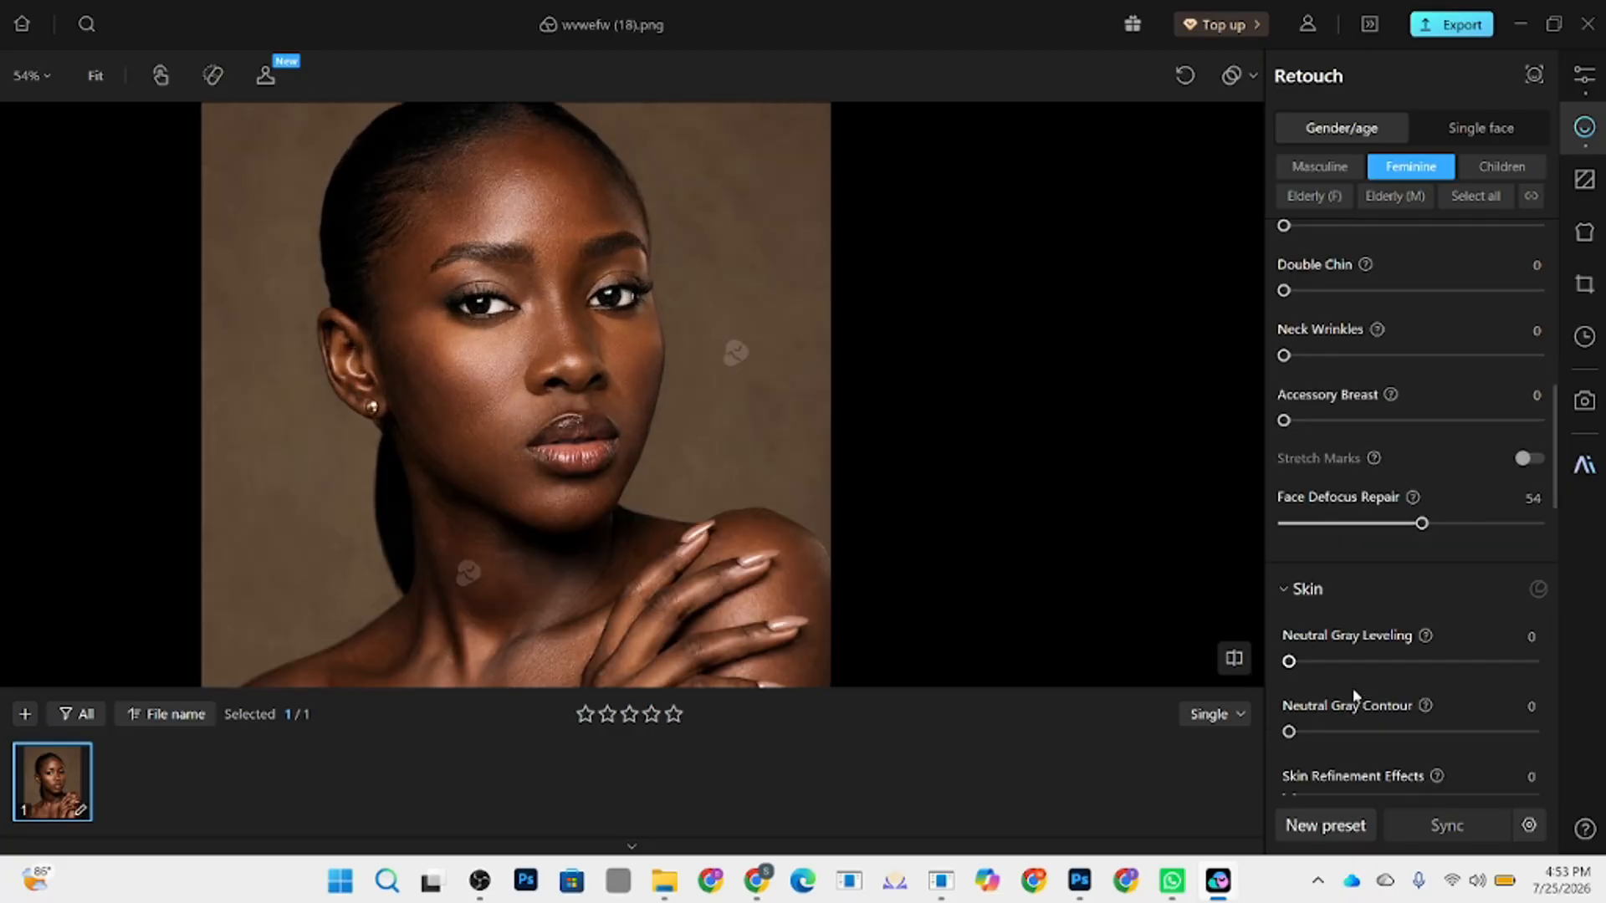
{"action": "left_click_drag", "start_coordinate": [1345, 665], "coordinate": [1448, 663]}
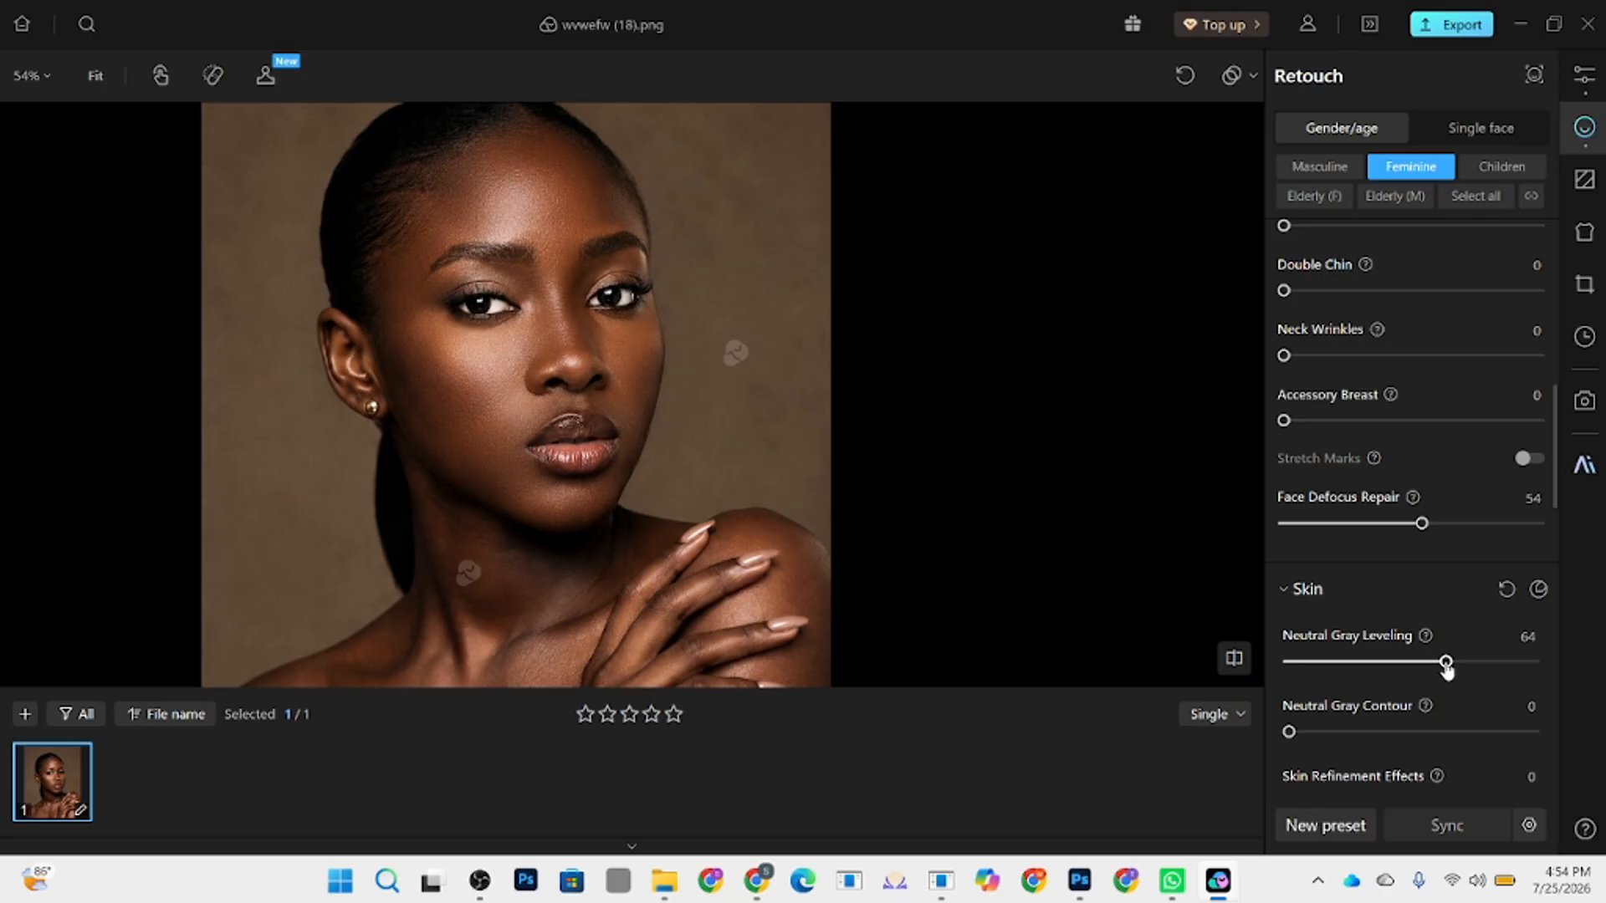
{"action": "scroll", "coordinate": [452, 155], "scroll_direction": "up", "scroll_amount": 1}
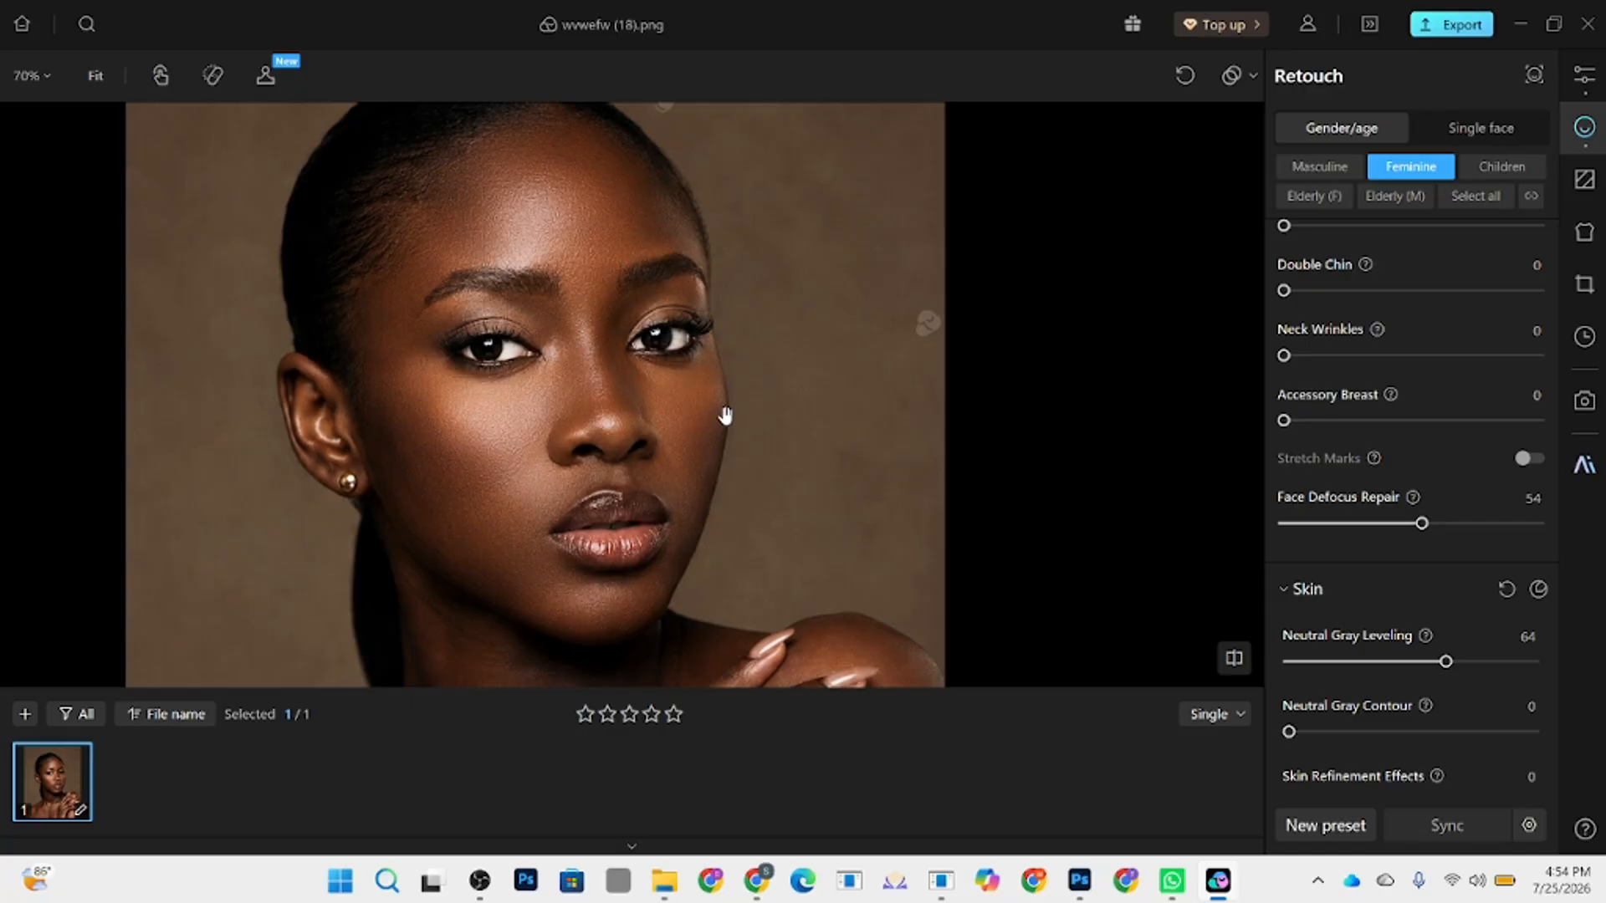
- Set Skin Refinement Effects to 60 and Neutral Gray Contour to 63
{"action": "scroll", "coordinate": [1452, 636], "scroll_direction": "down", "scroll_amount": 2}
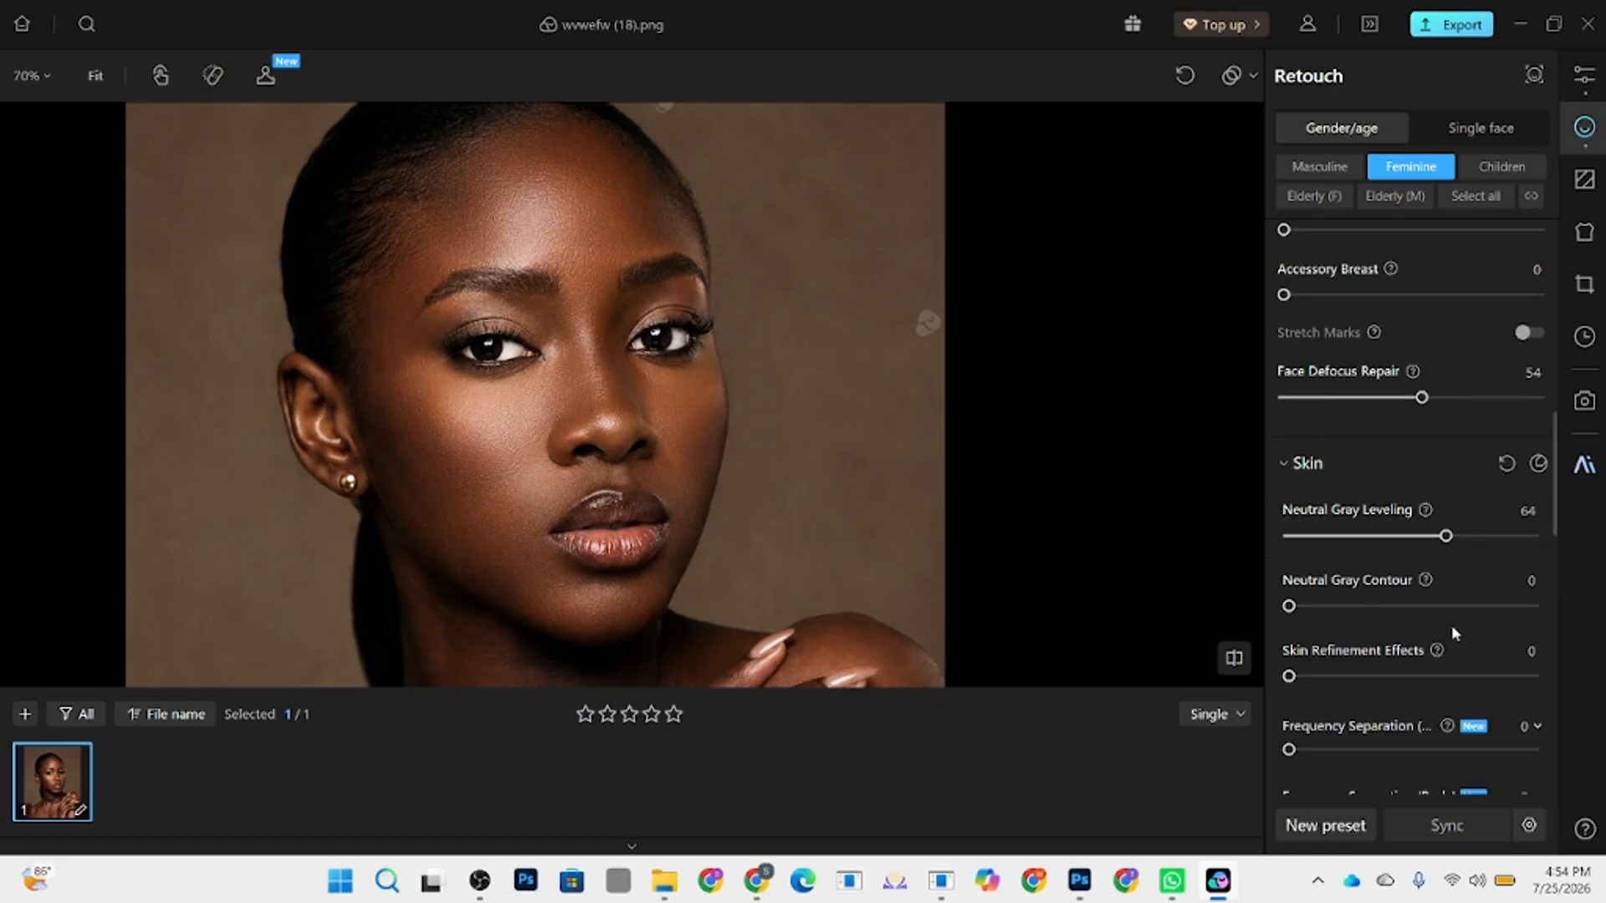
{"action": "left_click", "coordinate": [1412, 676]}
{"action": "left_click_drag", "start_coordinate": [1421, 680], "coordinate": [1437, 678]}
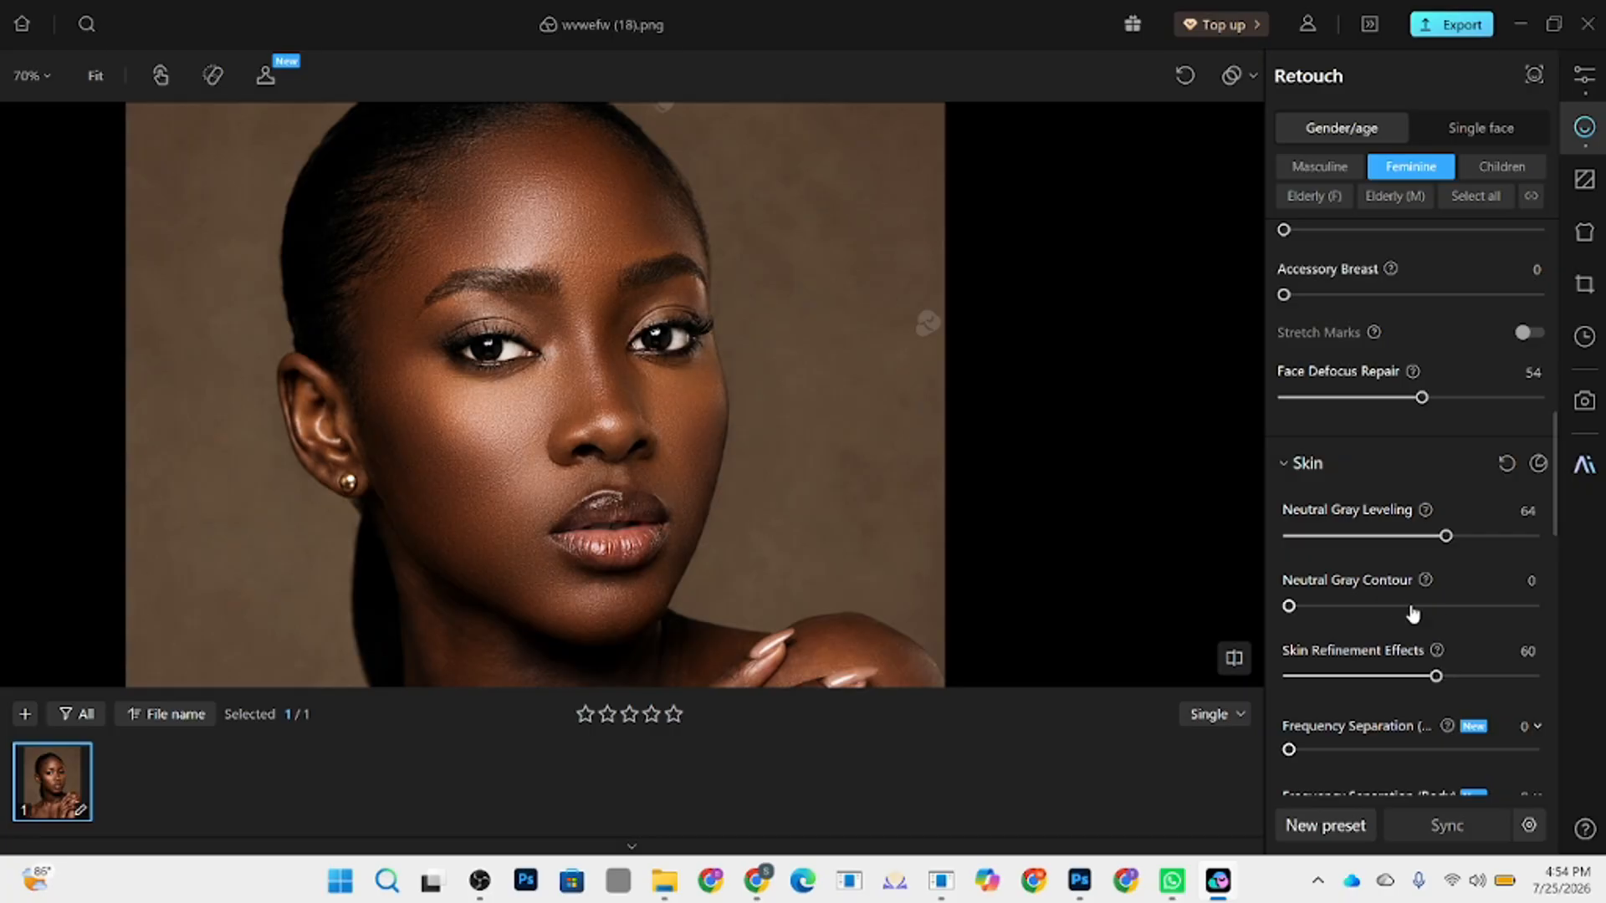
{"action": "left_click_drag", "start_coordinate": [1413, 609], "coordinate": [1434, 610]}
{"action": "left_click", "coordinate": [1444, 610]}
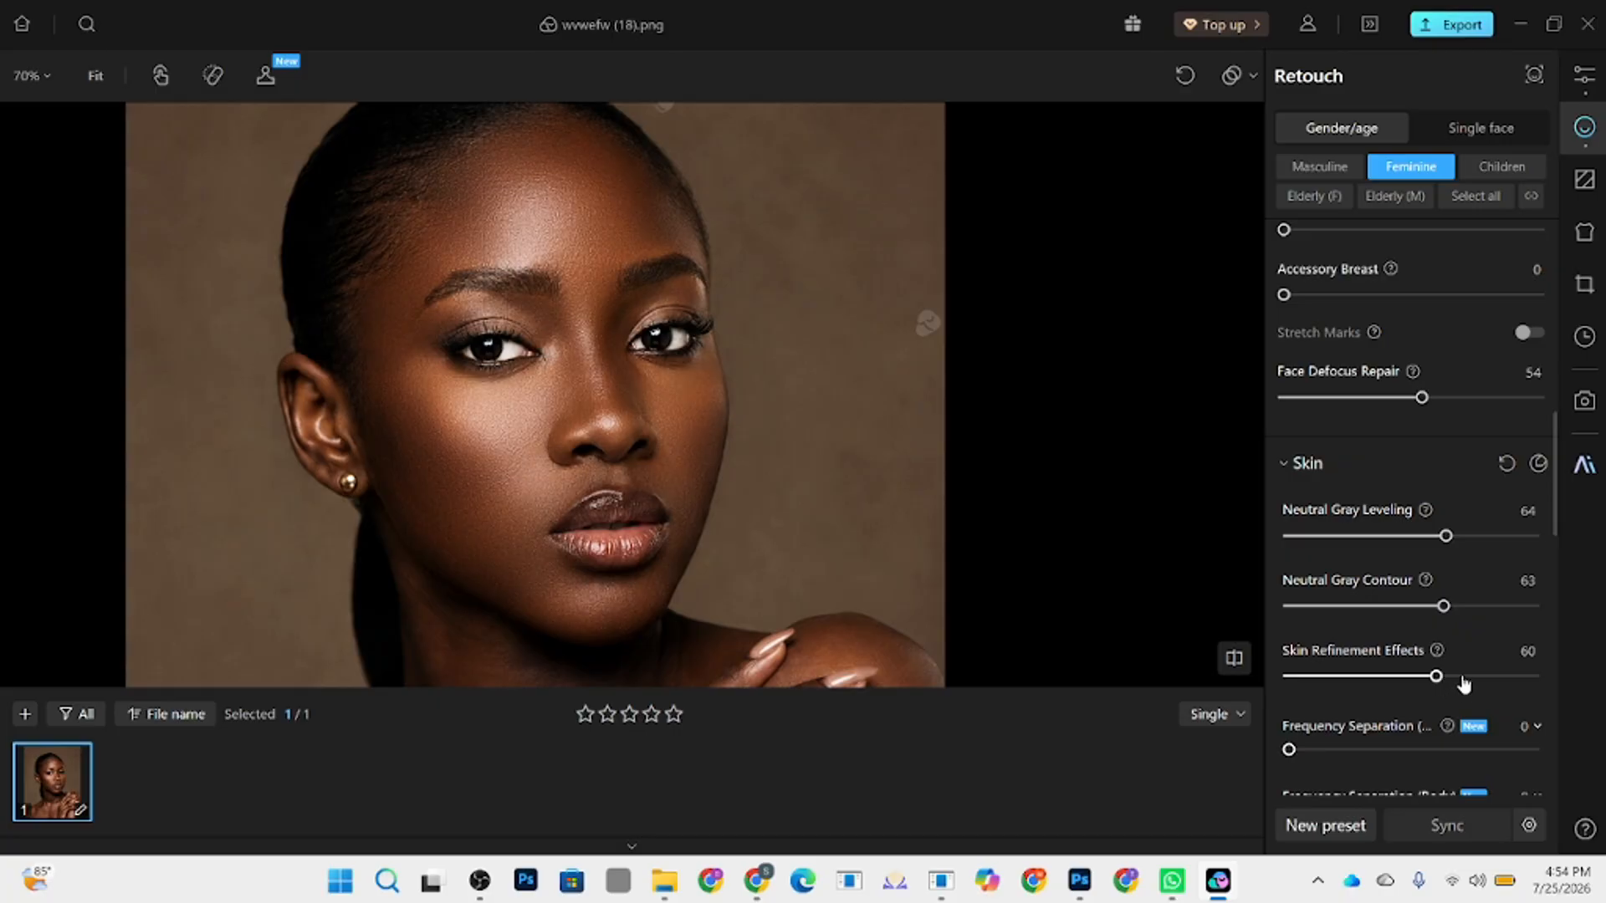
- Set the first Frequency Separation to 45 with Low-frequency smoothing at 17, and reset High-frequency enhancement to 0 after trying a higher value
{"action": "left_click", "coordinate": [1405, 751]}
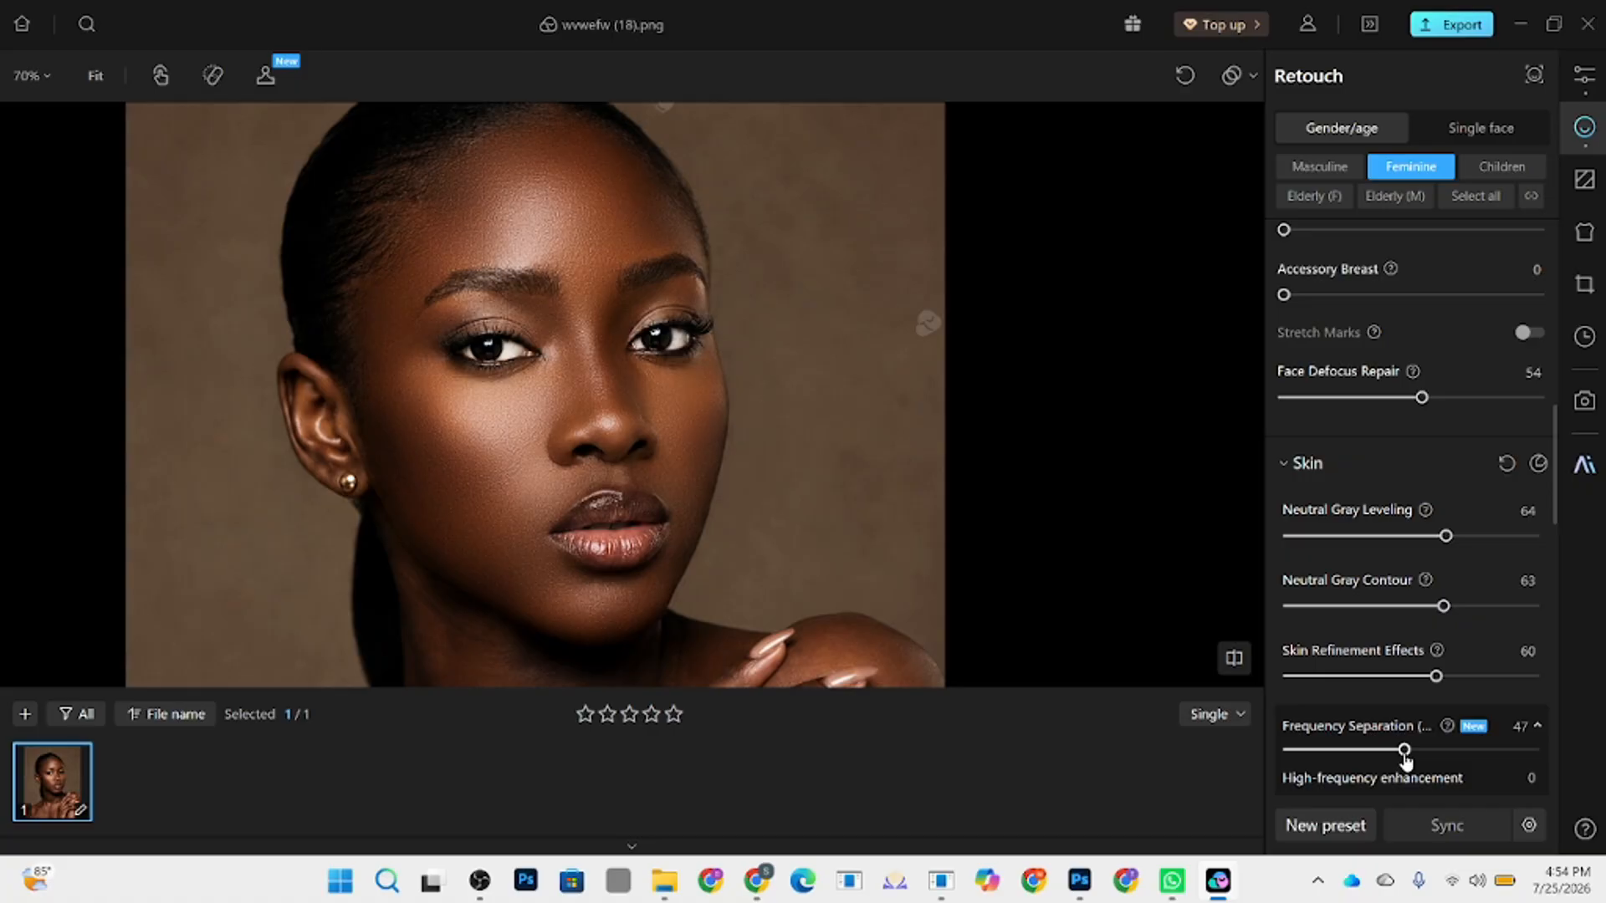
{"action": "left_click", "coordinate": [1306, 751]}
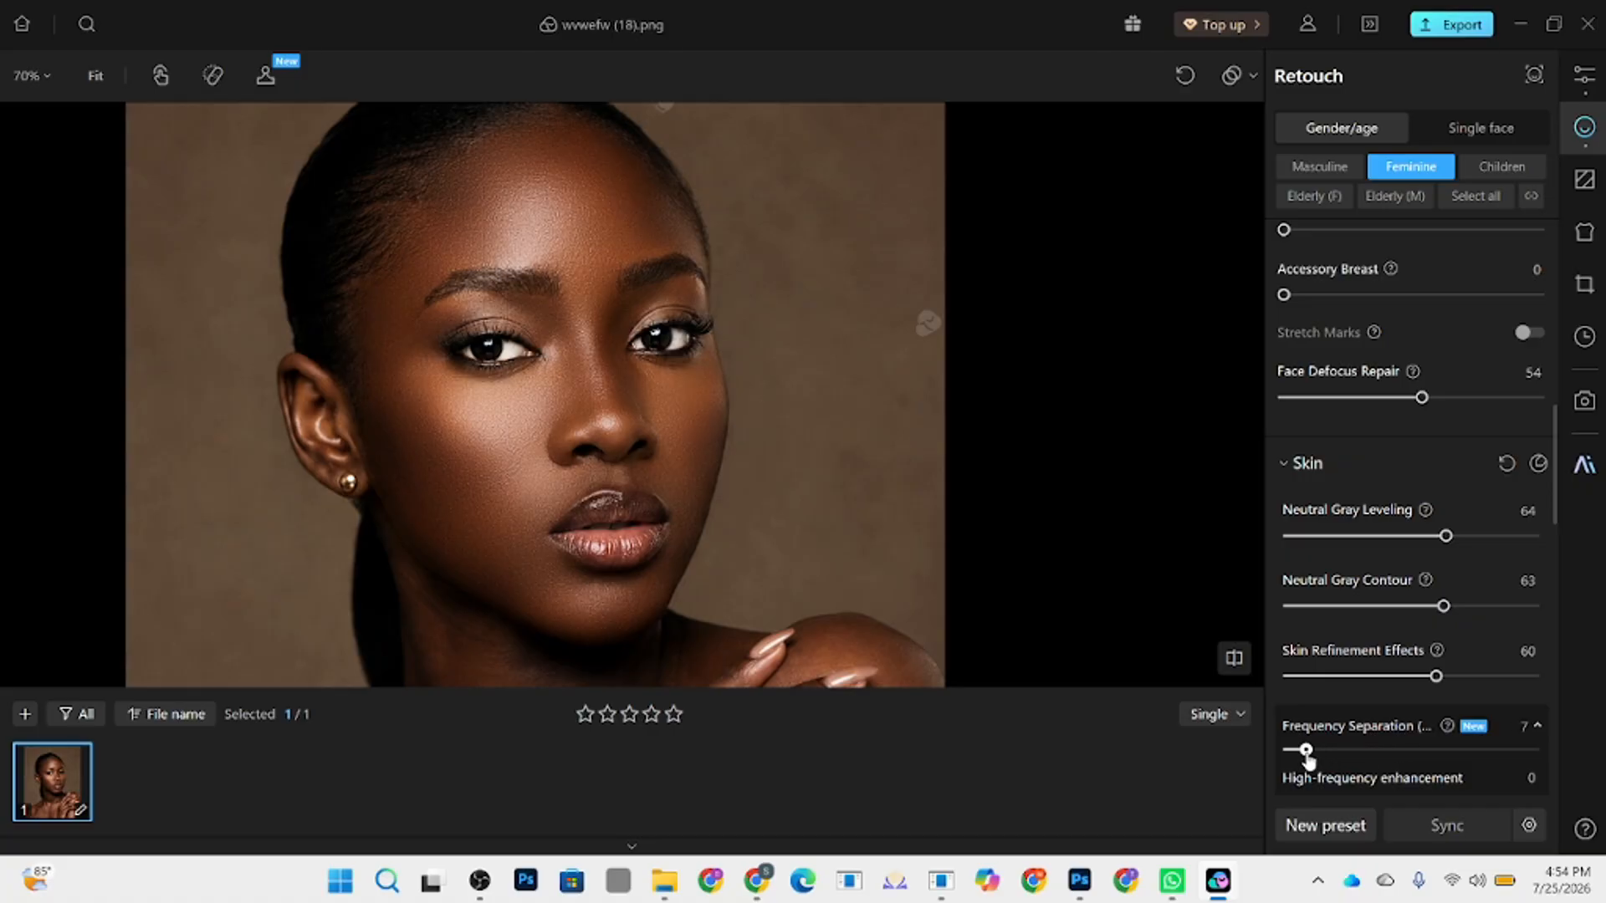
{"action": "left_click", "coordinate": [1399, 750]}
{"action": "scroll", "coordinate": [1440, 688], "scroll_direction": "down", "scroll_amount": 3}
{"action": "left_click_drag", "start_coordinate": [1447, 728], "coordinate": [1332, 728]}
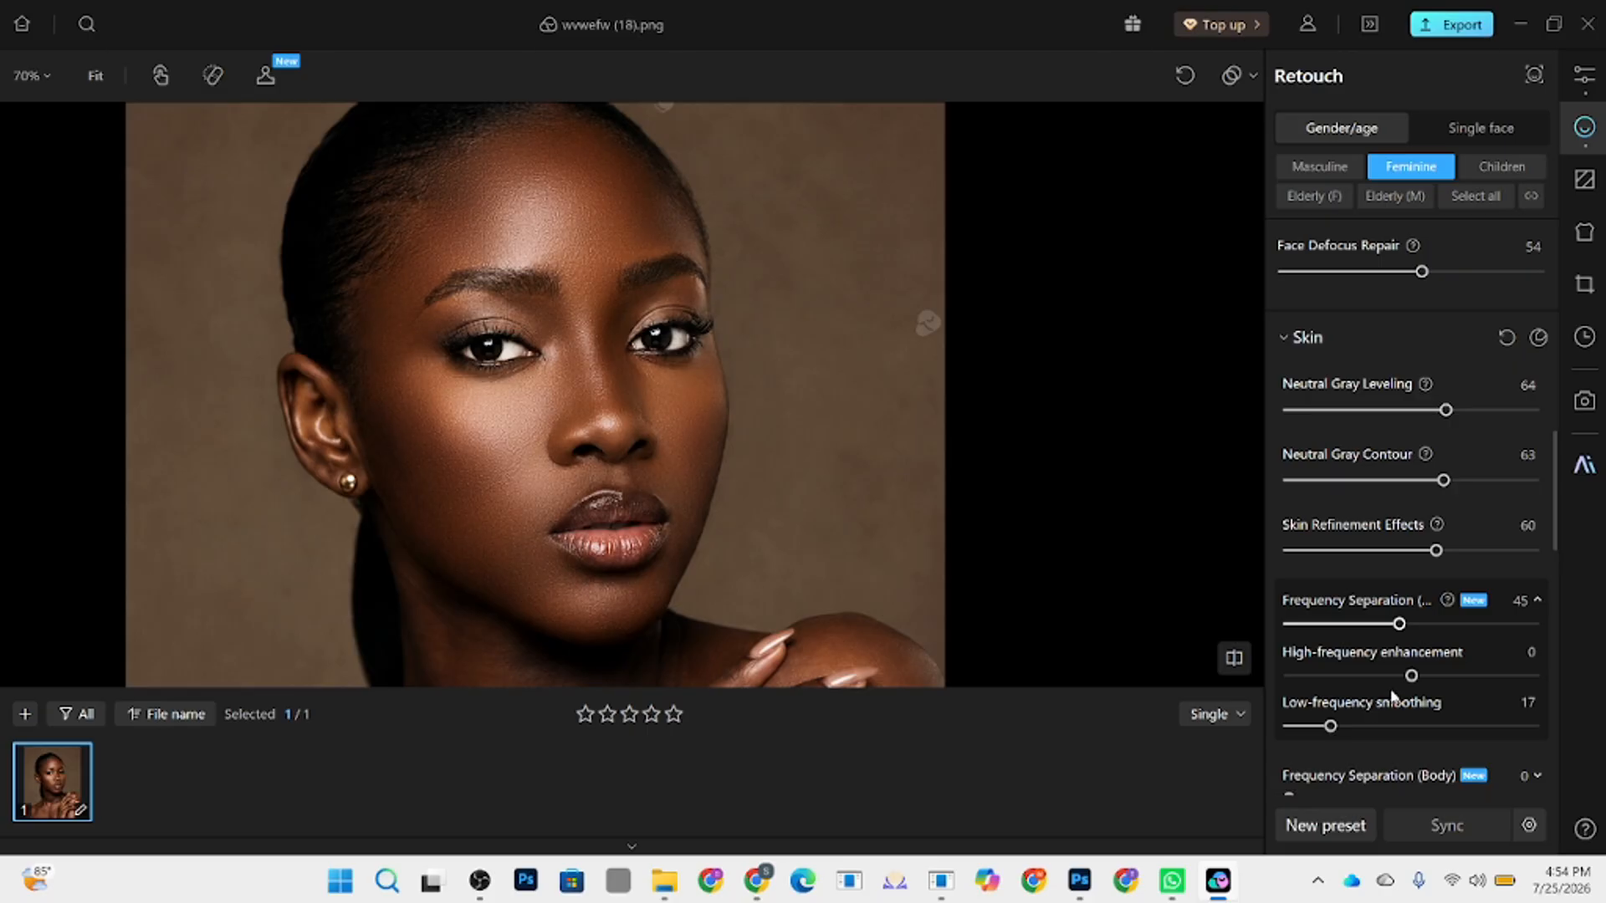
{"action": "left_click_drag", "start_coordinate": [1412, 677], "coordinate": [1427, 676]}
{"action": "double_click", "coordinate": [1428, 676]}
- Raise Skin Refinement Effects to 70 and Neutral Gray Leveling to 71
{"action": "left_click", "coordinate": [638, 414]}
{"action": "left_click_drag", "start_coordinate": [1436, 551], "coordinate": [1462, 555]}
{"action": "left_click_drag", "start_coordinate": [1459, 419], "coordinate": [1466, 415]}
{"action": "scroll", "coordinate": [678, 330], "scroll_direction": "down", "scroll_amount": 4}
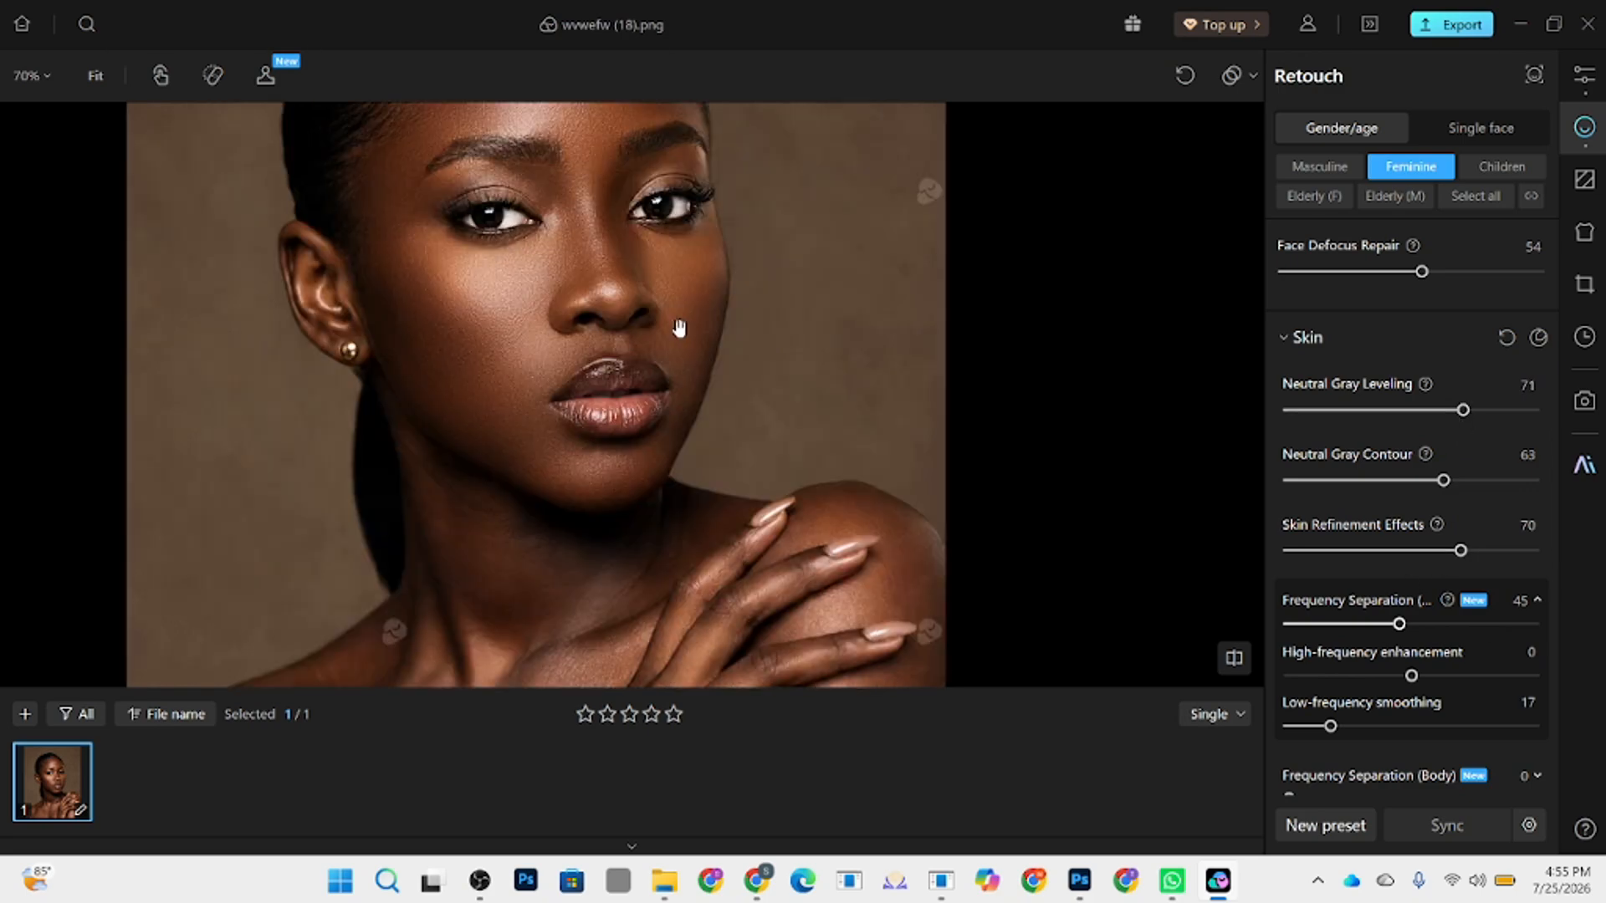
- Set Frequency Separation (Body) to 98 with High-frequency enhancement at 48 and Low-frequency smoothing at 70
{"action": "scroll", "coordinate": [1465, 645], "scroll_direction": "down", "scroll_amount": 1}
{"action": "scroll", "coordinate": [1465, 645], "scroll_direction": "down", "scroll_amount": 2}
{"action": "mouse_move", "coordinate": [556, 519]}
{"action": "left_mouse_down"}
{"action": "mouse_move", "coordinate": [549, 466]}
{"action": "mouse_move", "coordinate": [538, 494]}
{"action": "left_mouse_up"}
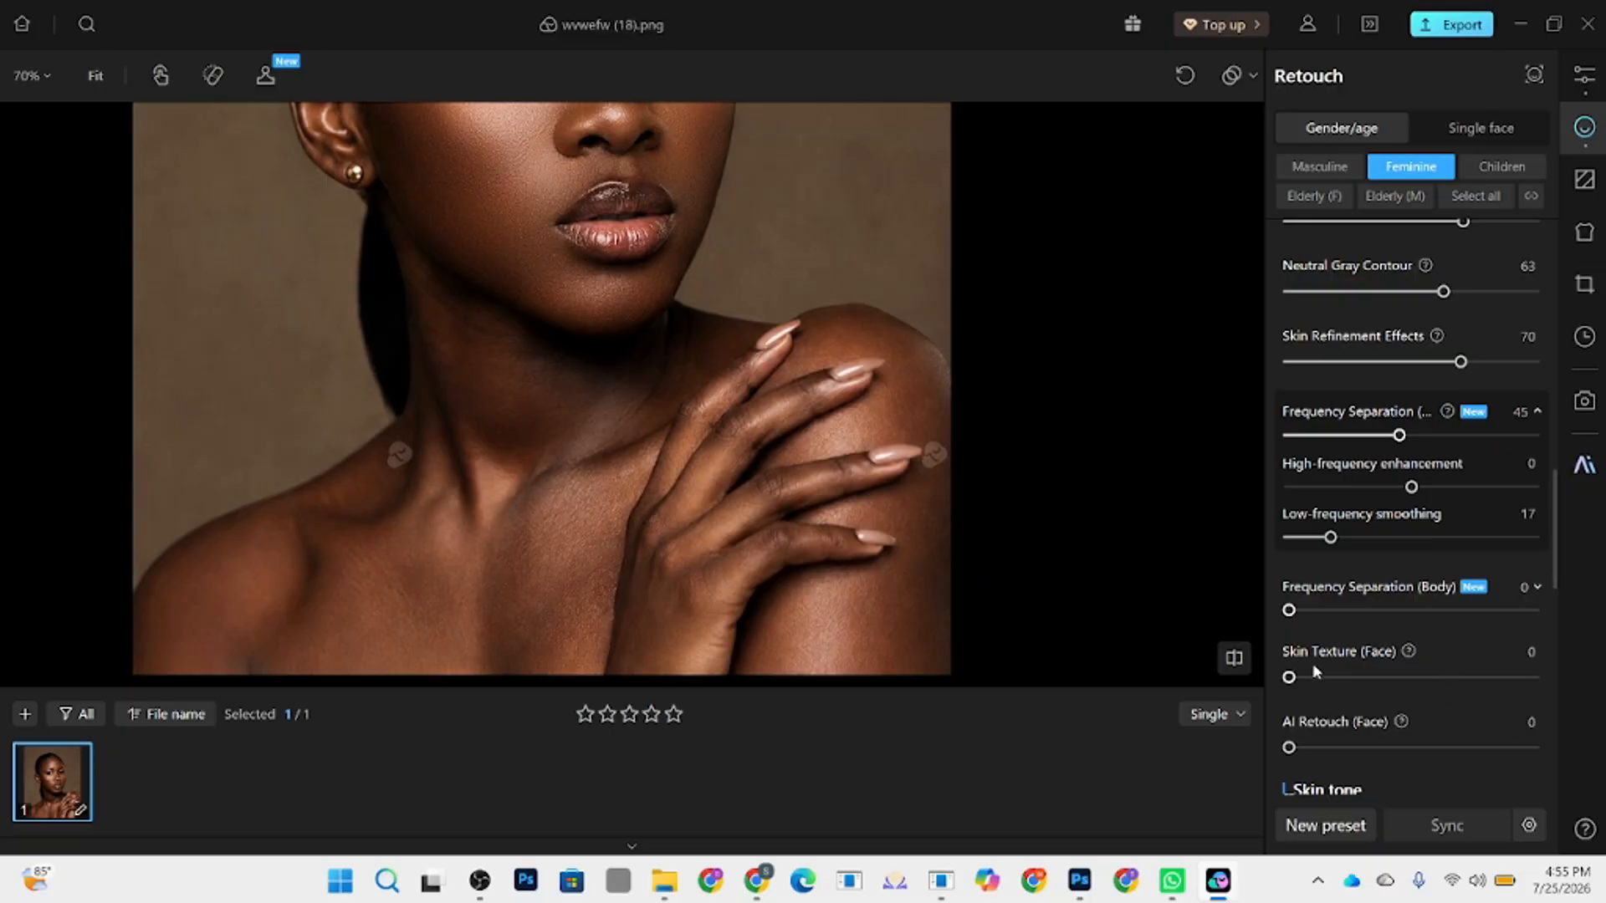
{"action": "left_click_drag", "start_coordinate": [1376, 612], "coordinate": [1470, 663]}
{"action": "left_click", "coordinate": [1529, 612]}
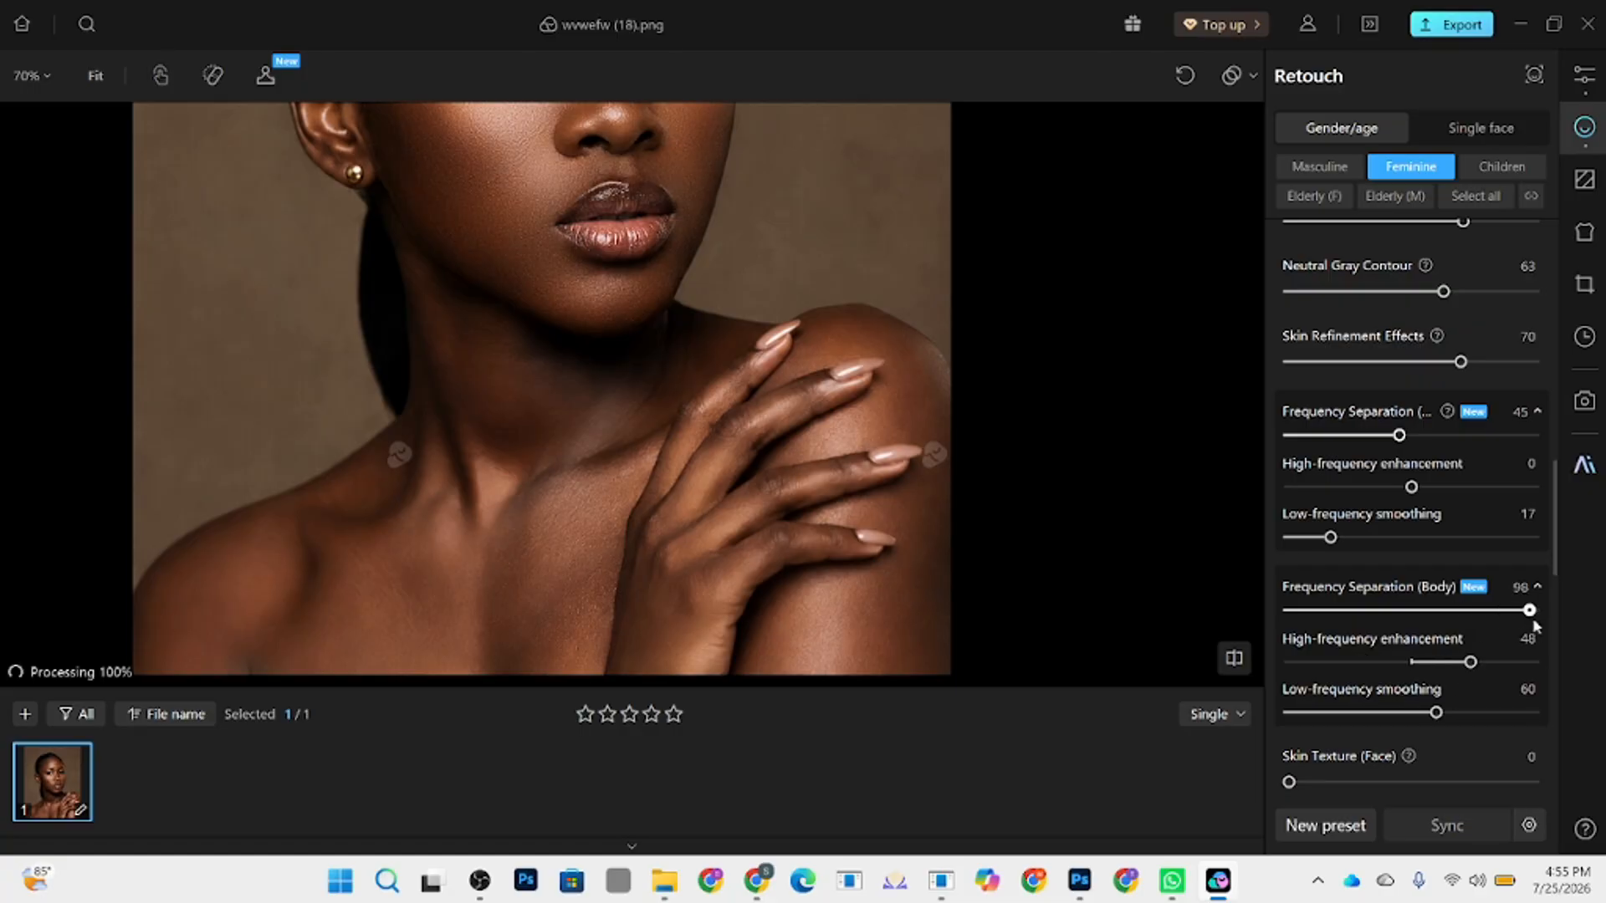
{"action": "left_click_drag", "start_coordinate": [1435, 710], "coordinate": [1460, 712]}
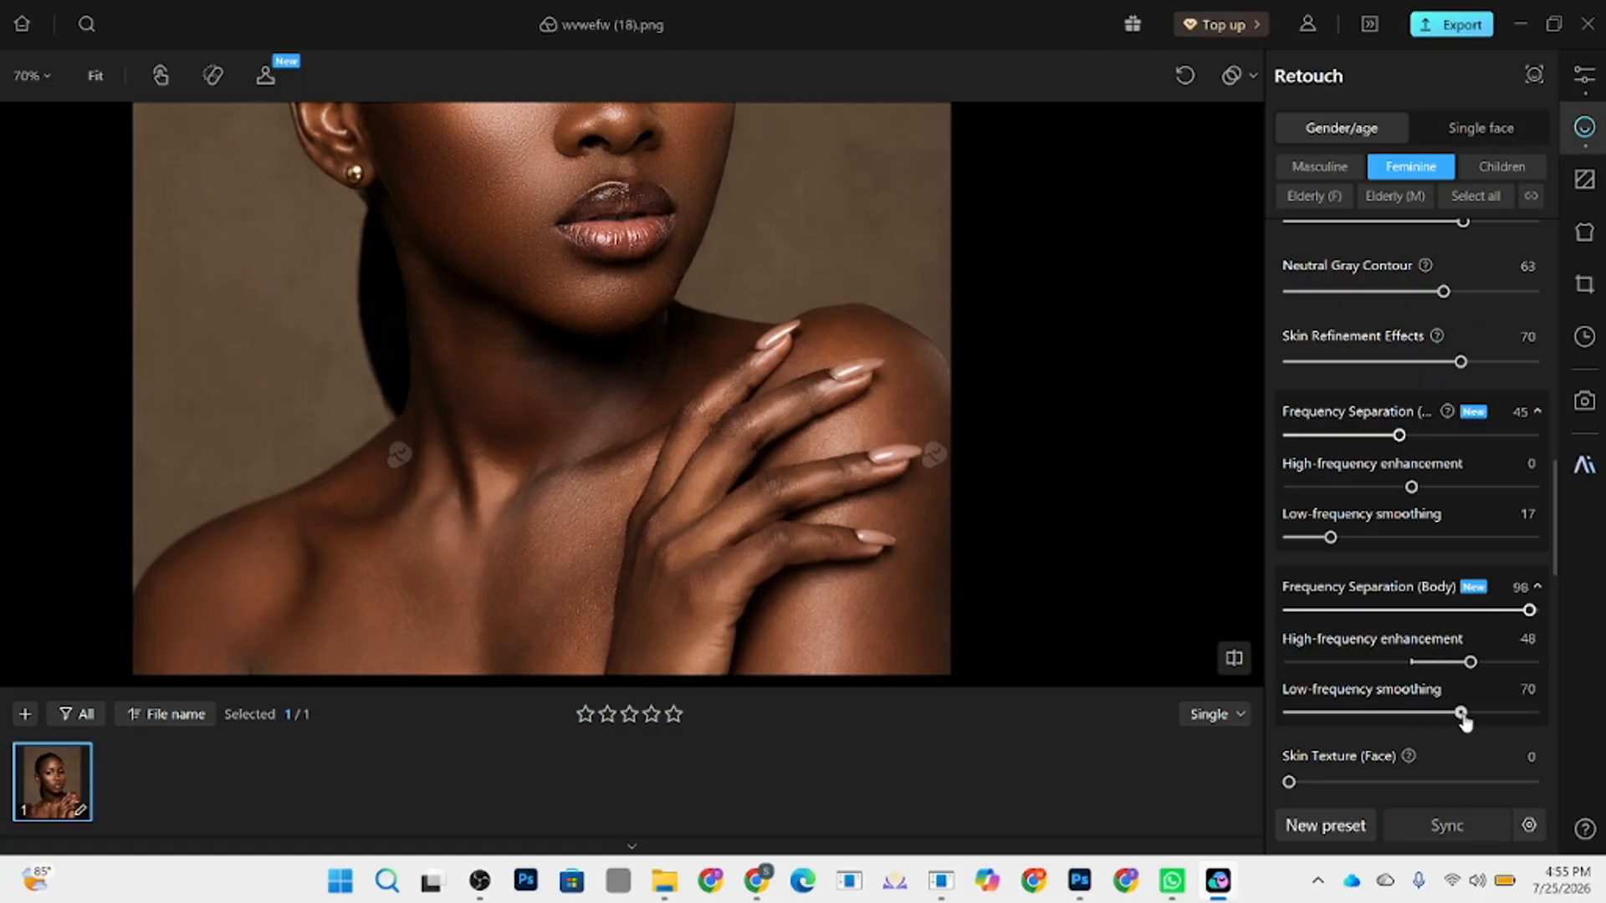
{"action": "scroll", "coordinate": [656, 548], "scroll_direction": "down", "scroll_amount": 3}
{"action": "scroll", "coordinate": [656, 548], "scroll_direction": "down", "scroll_amount": 2}
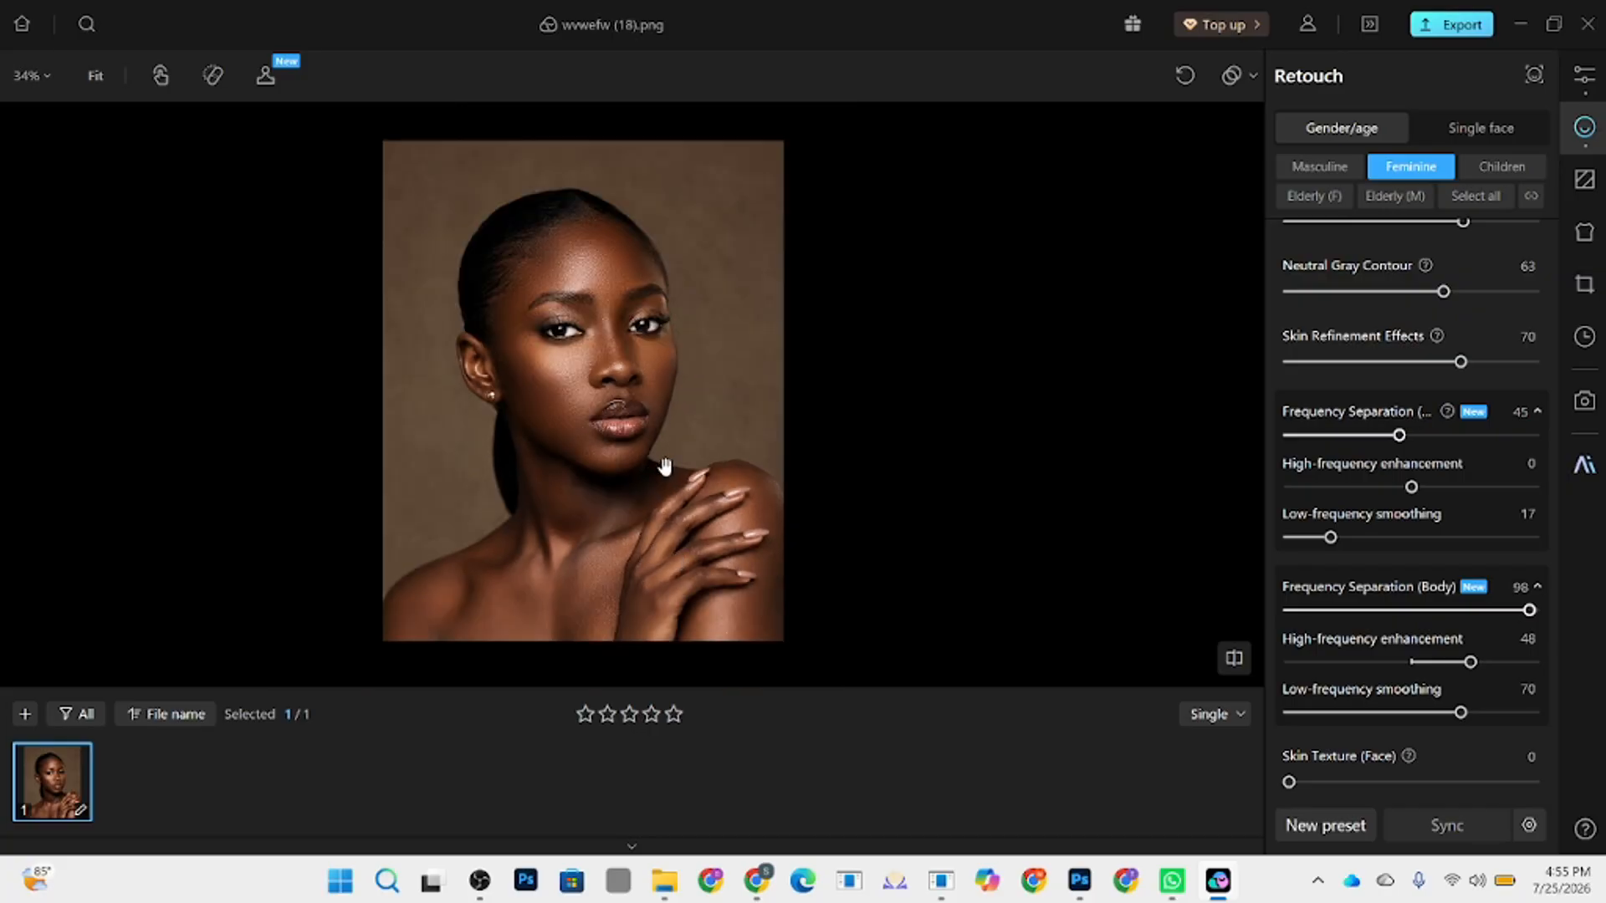
{"action": "scroll", "coordinate": [659, 463], "scroll_direction": "up", "scroll_amount": 1}
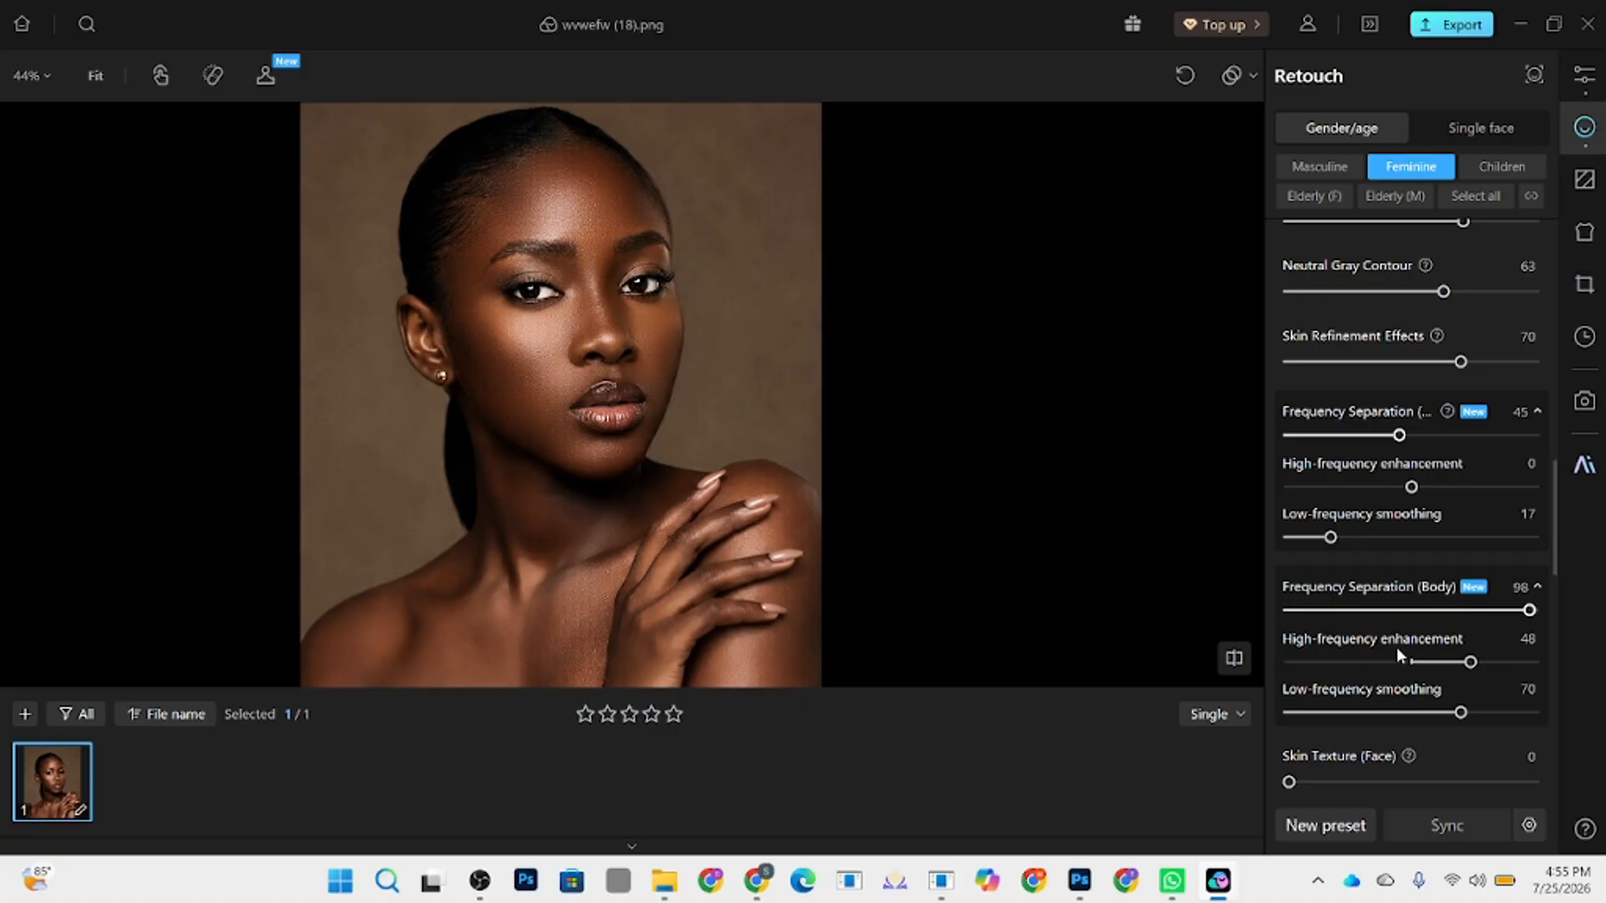
- Set Skin Tone Balance (Body) to 14 and Skin Tone Balance (Multiple) to 28 after trying 44, 23 and 100
{"action": "scroll", "coordinate": [1397, 645], "scroll_direction": "down", "scroll_amount": 1}
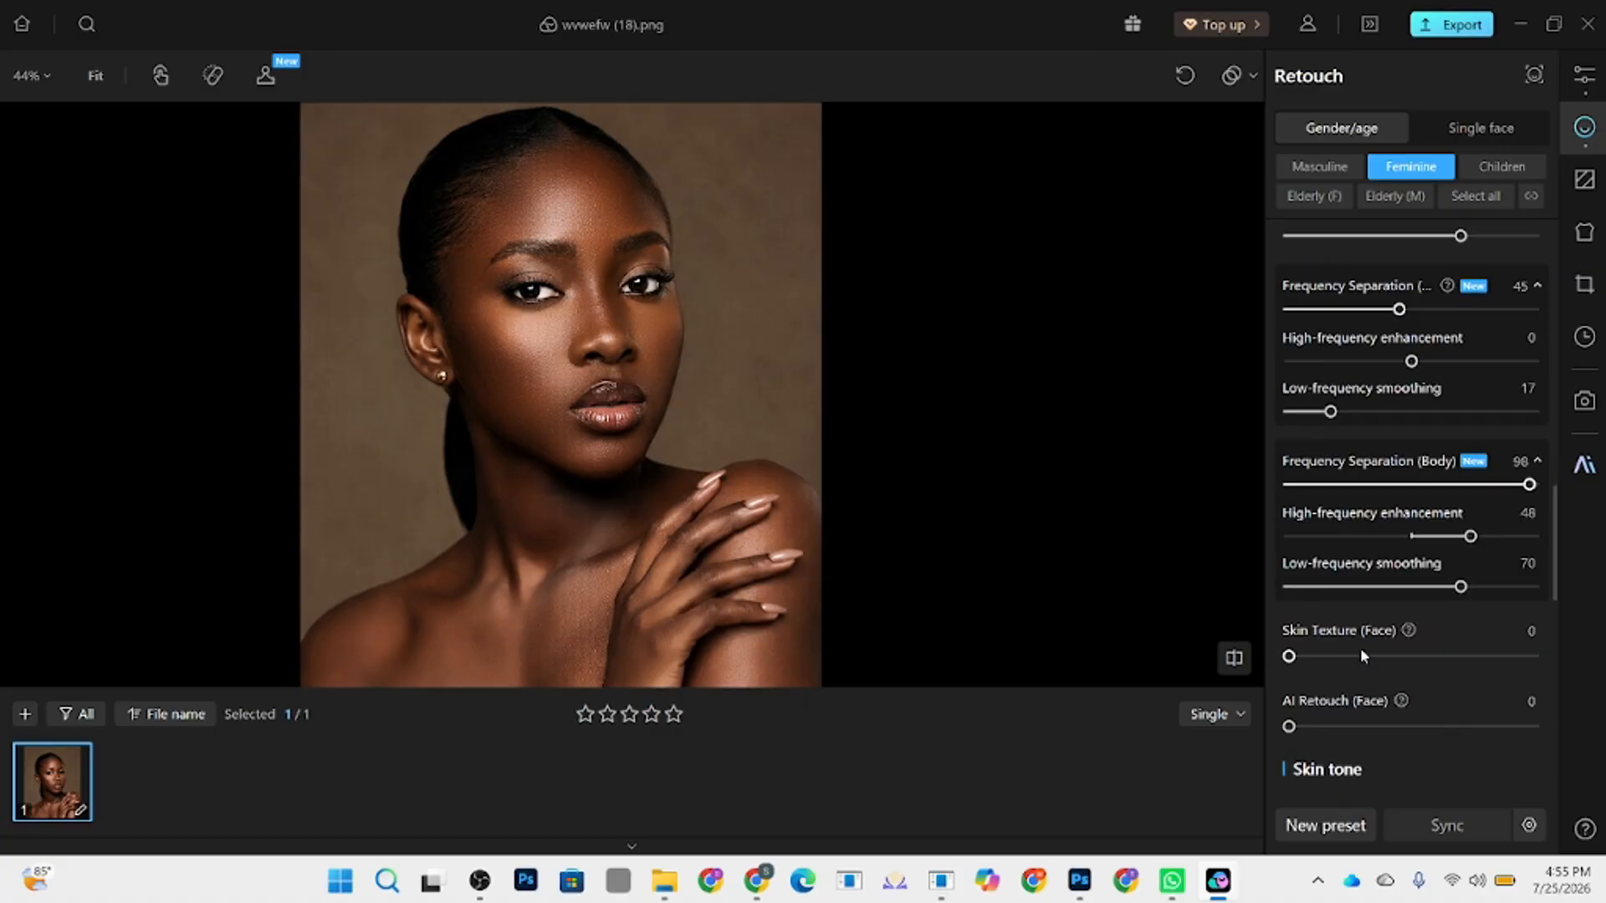
{"action": "scroll", "coordinate": [1360, 648], "scroll_direction": "down", "scroll_amount": 2}
{"action": "scroll", "coordinate": [1363, 645], "scroll_direction": "down", "scroll_amount": 2}
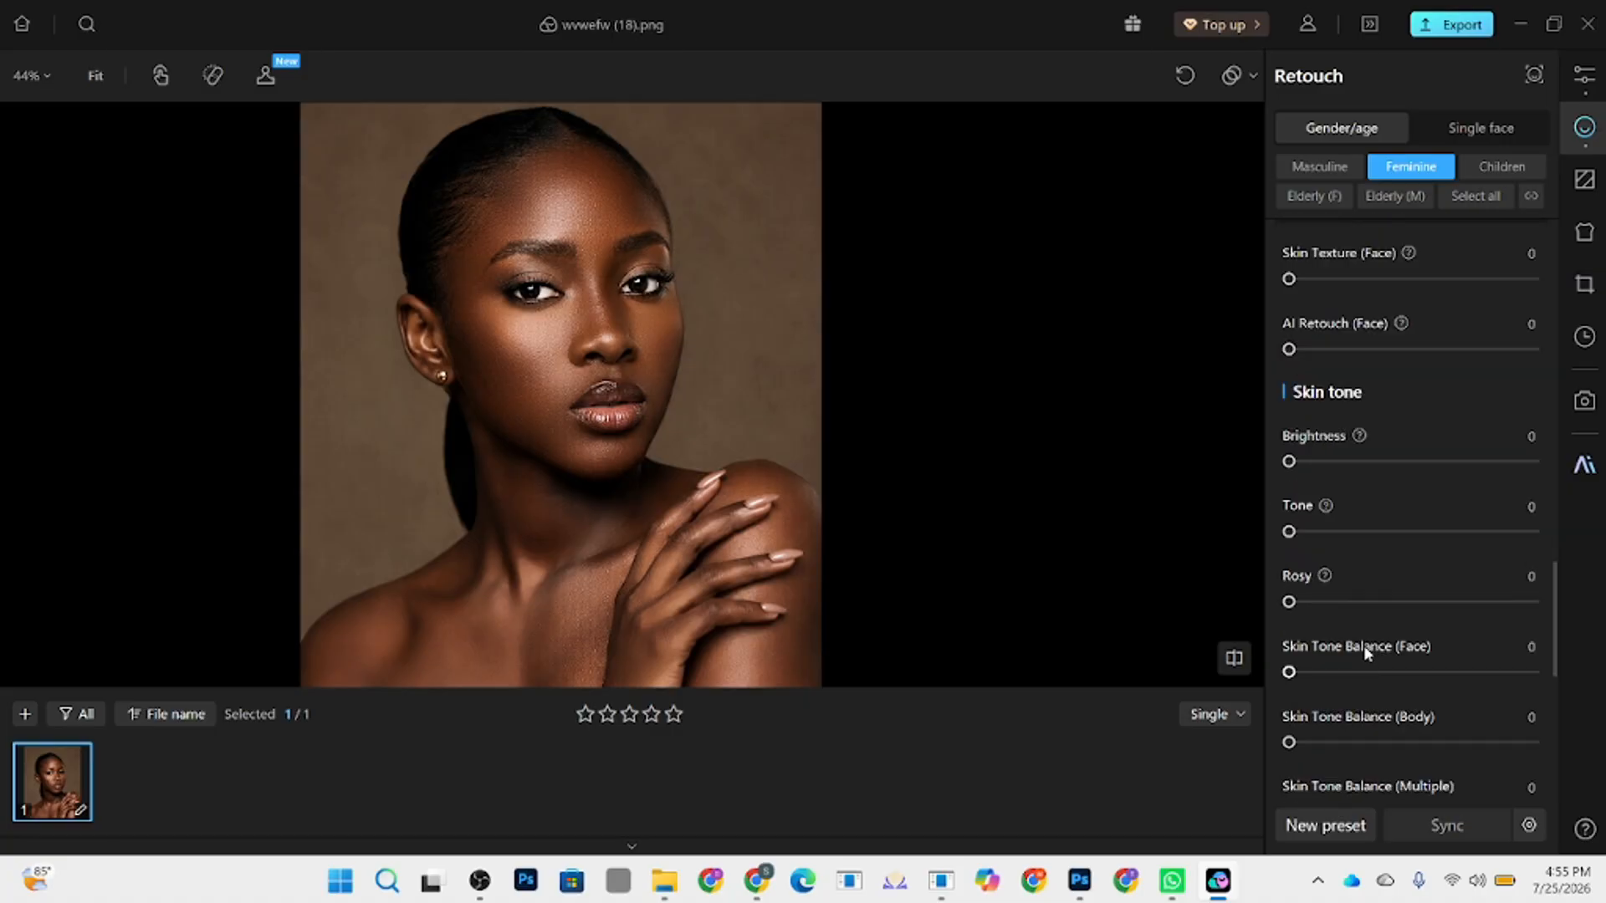
{"action": "left_click_drag", "start_coordinate": [1326, 688], "coordinate": [1397, 687]}
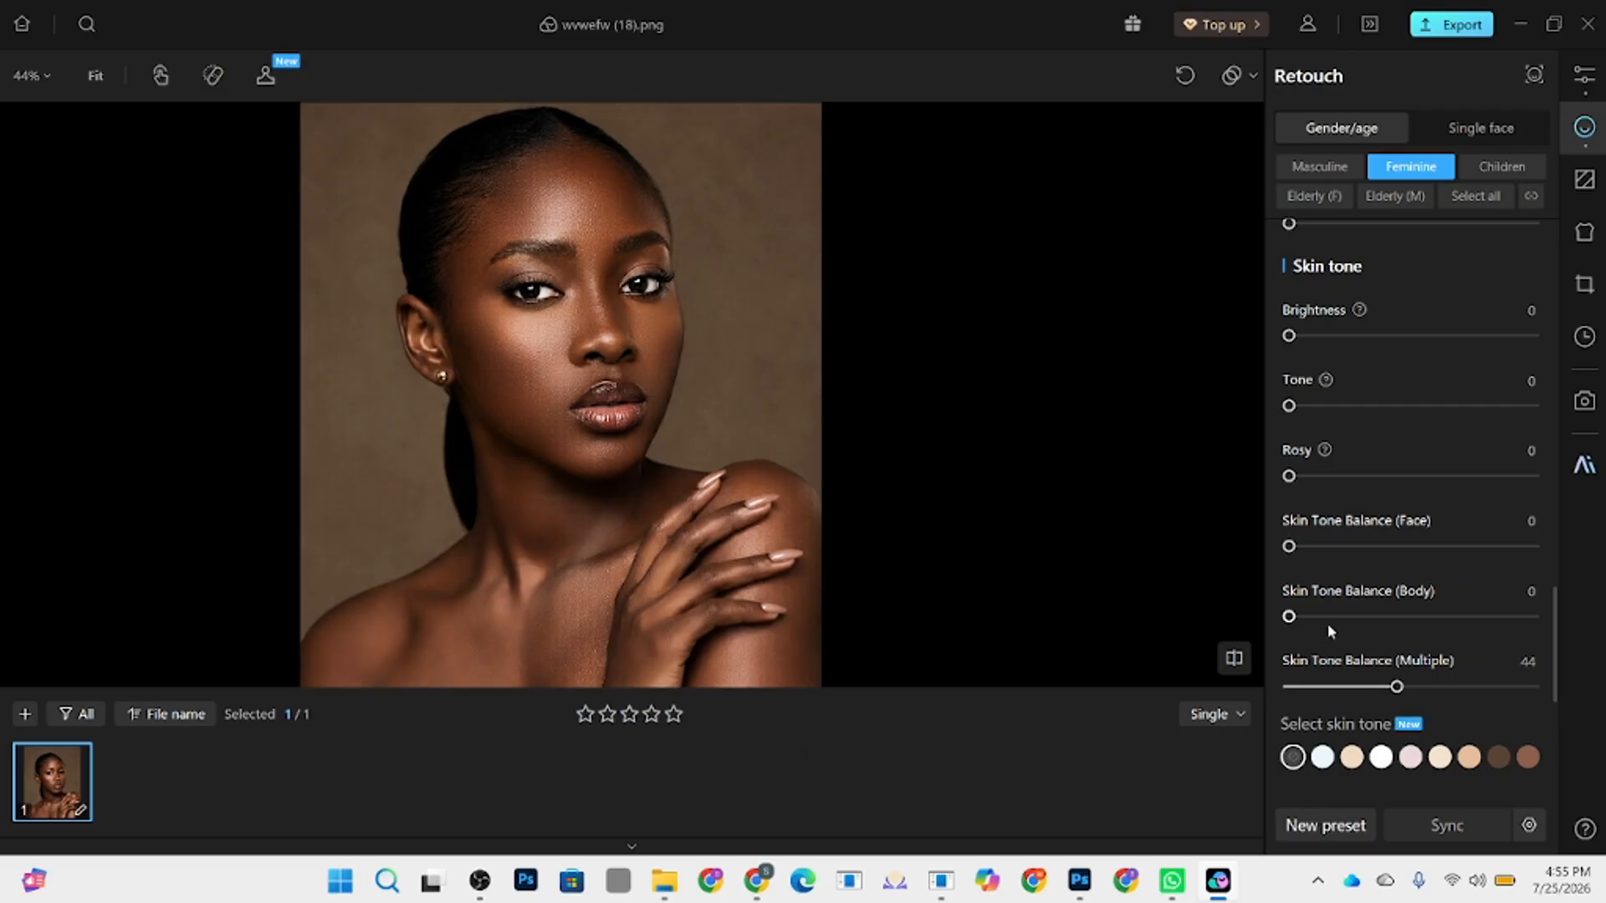
{"action": "left_click", "coordinate": [1324, 619]}
{"action": "left_click_drag", "start_coordinate": [1396, 687], "coordinate": [1345, 687]}
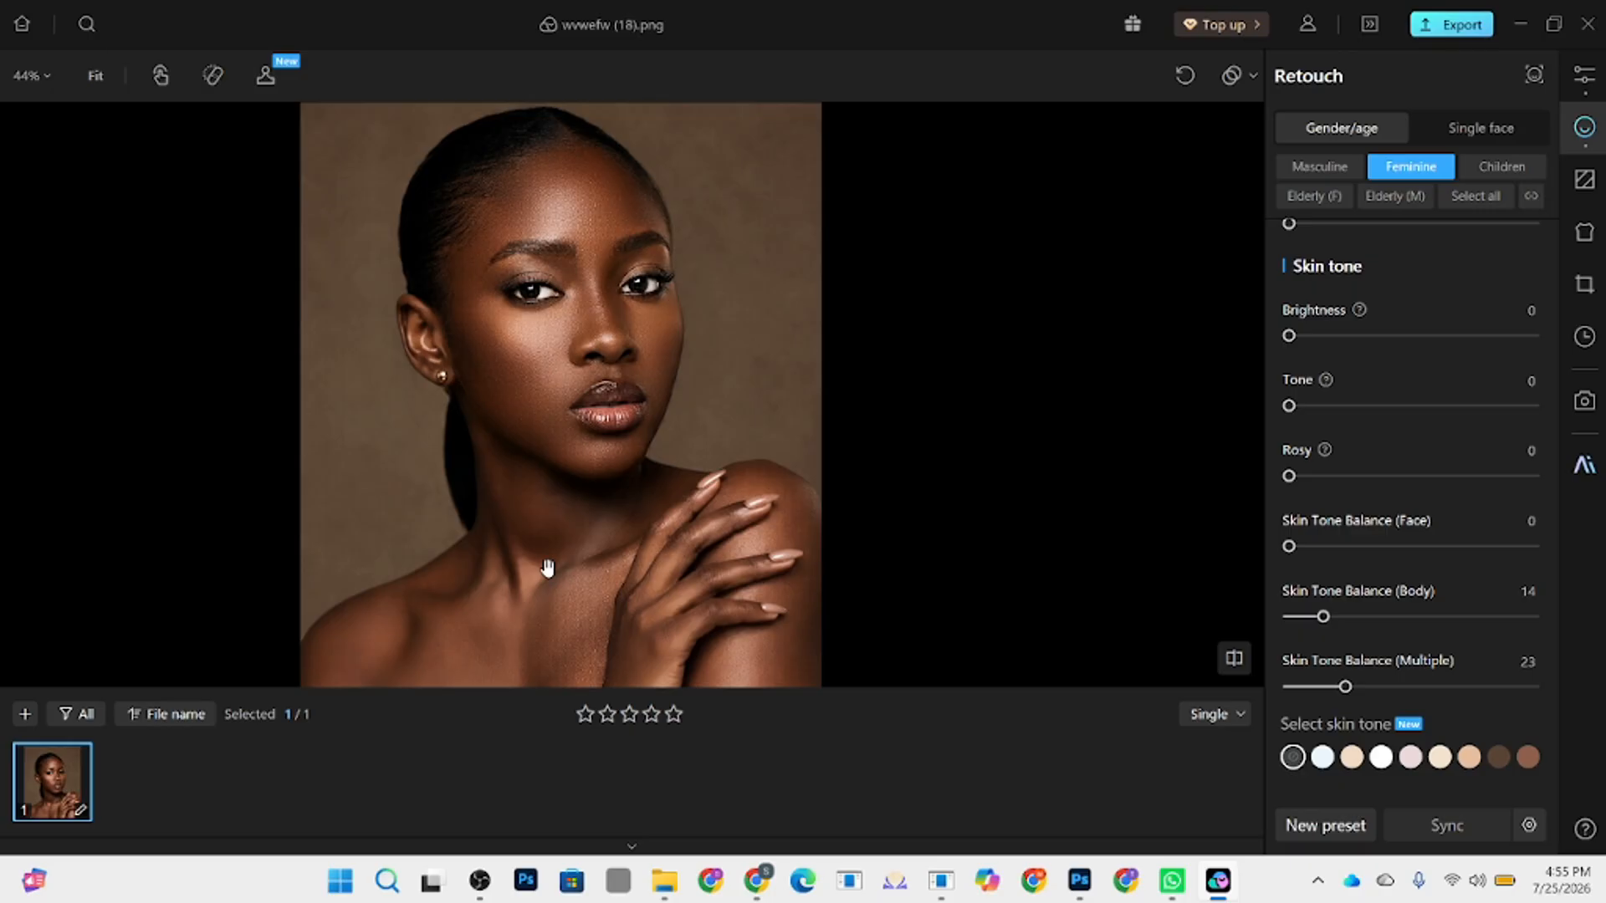
{"action": "left_click", "coordinate": [1538, 691]}
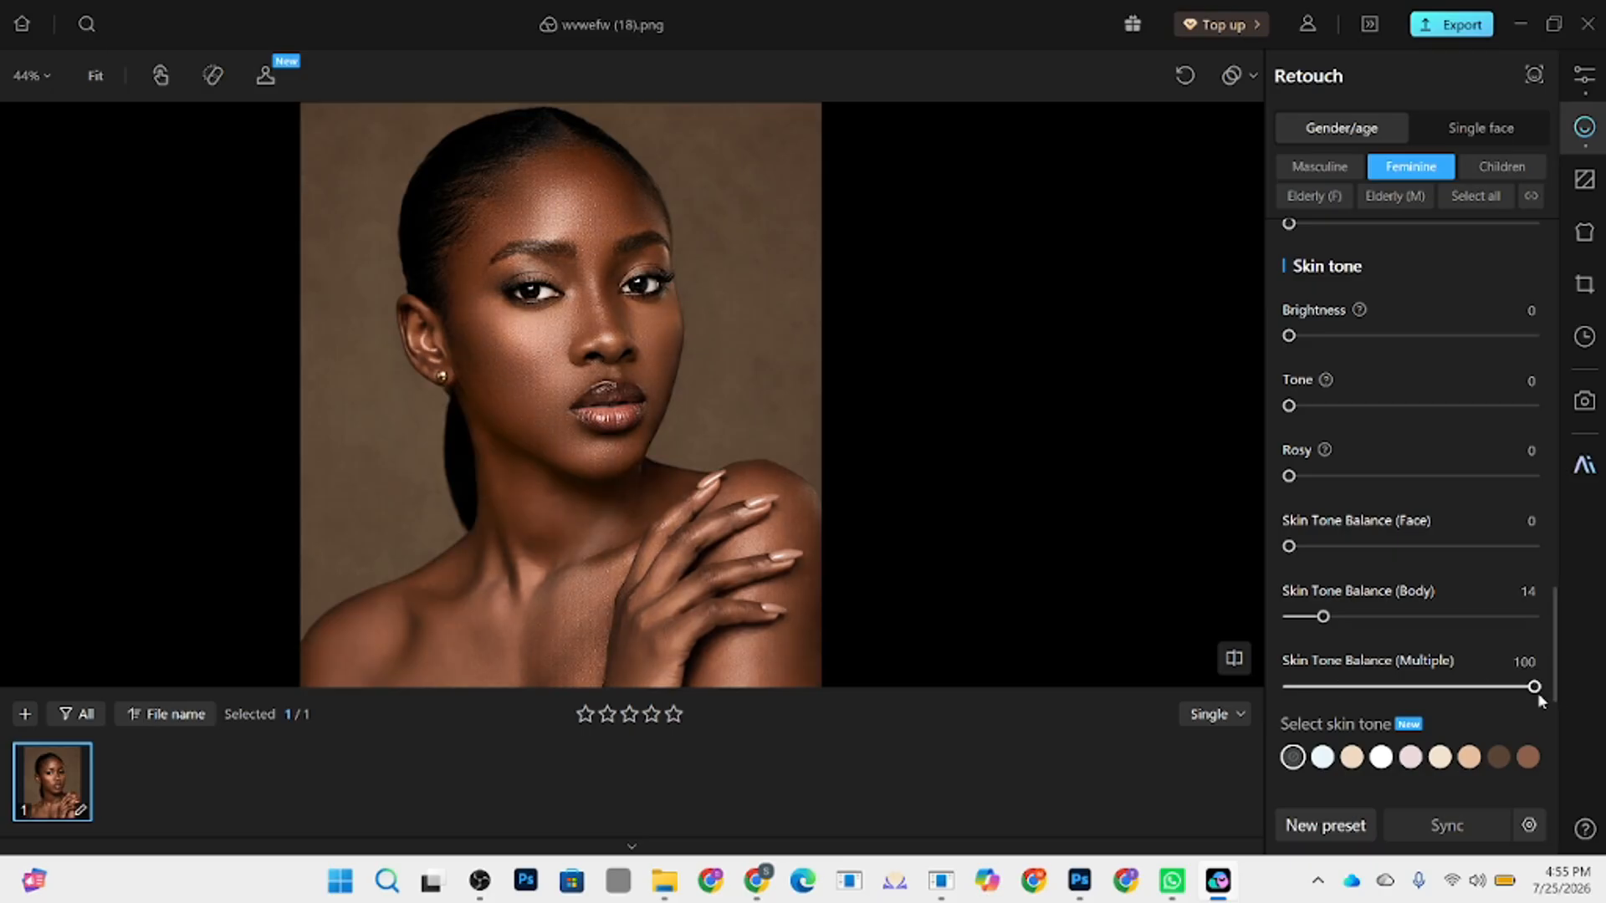
{"action": "left_click_drag", "start_coordinate": [1537, 693], "coordinate": [1358, 690]}
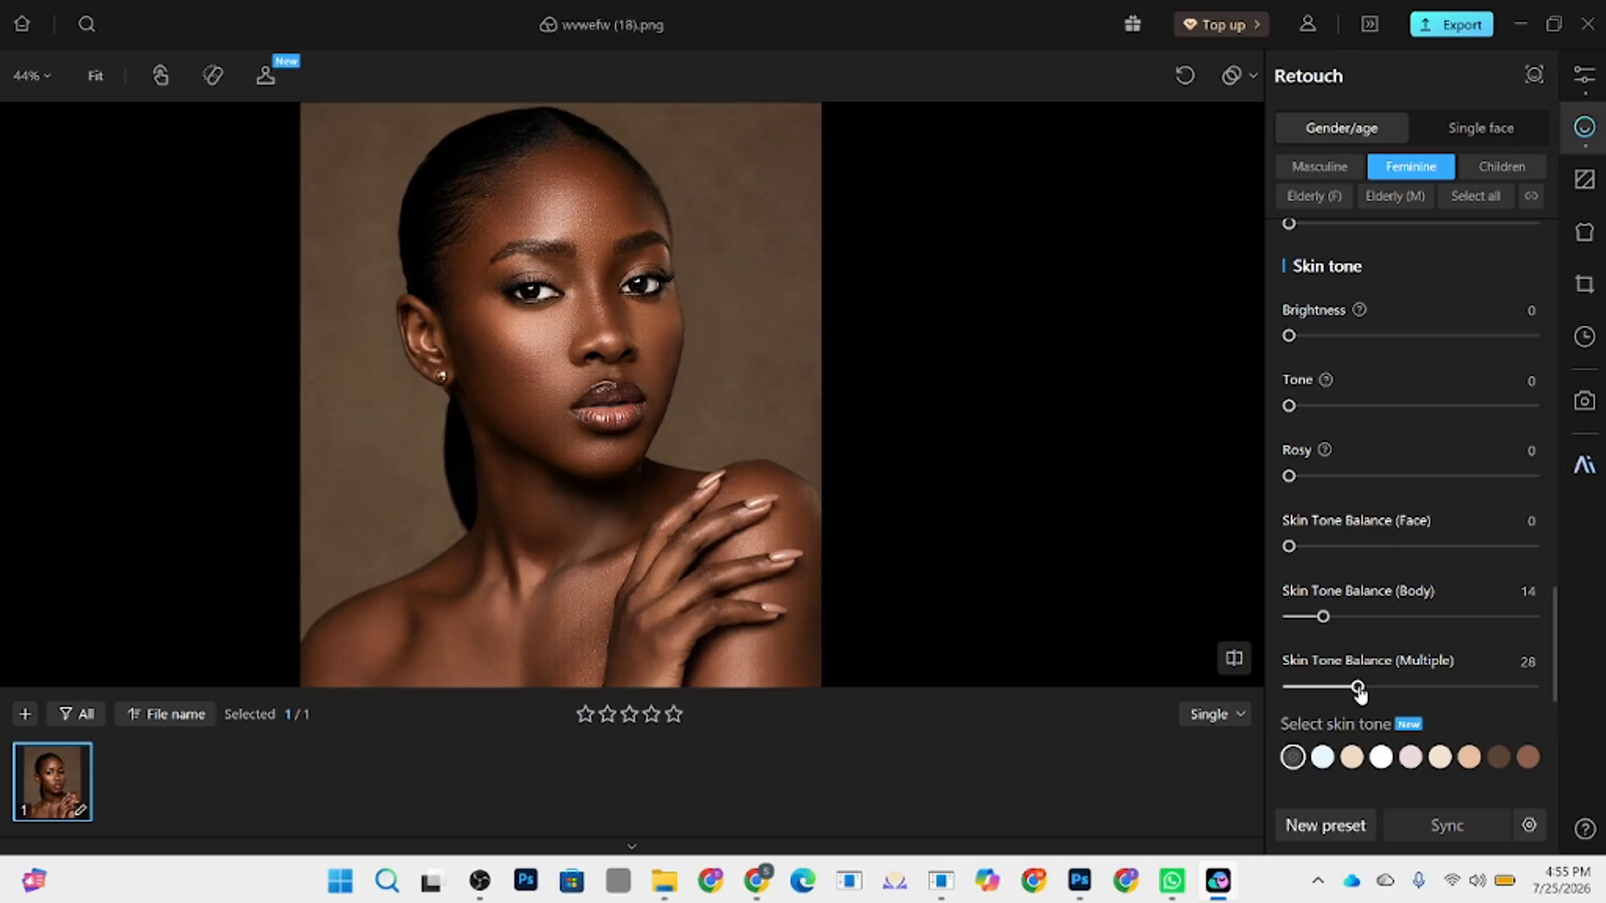
- Try several skin tone swatches, including a light peach tone at intensity 13 and the reddish-brown tone
{"action": "left_click", "coordinate": [1466, 759]}
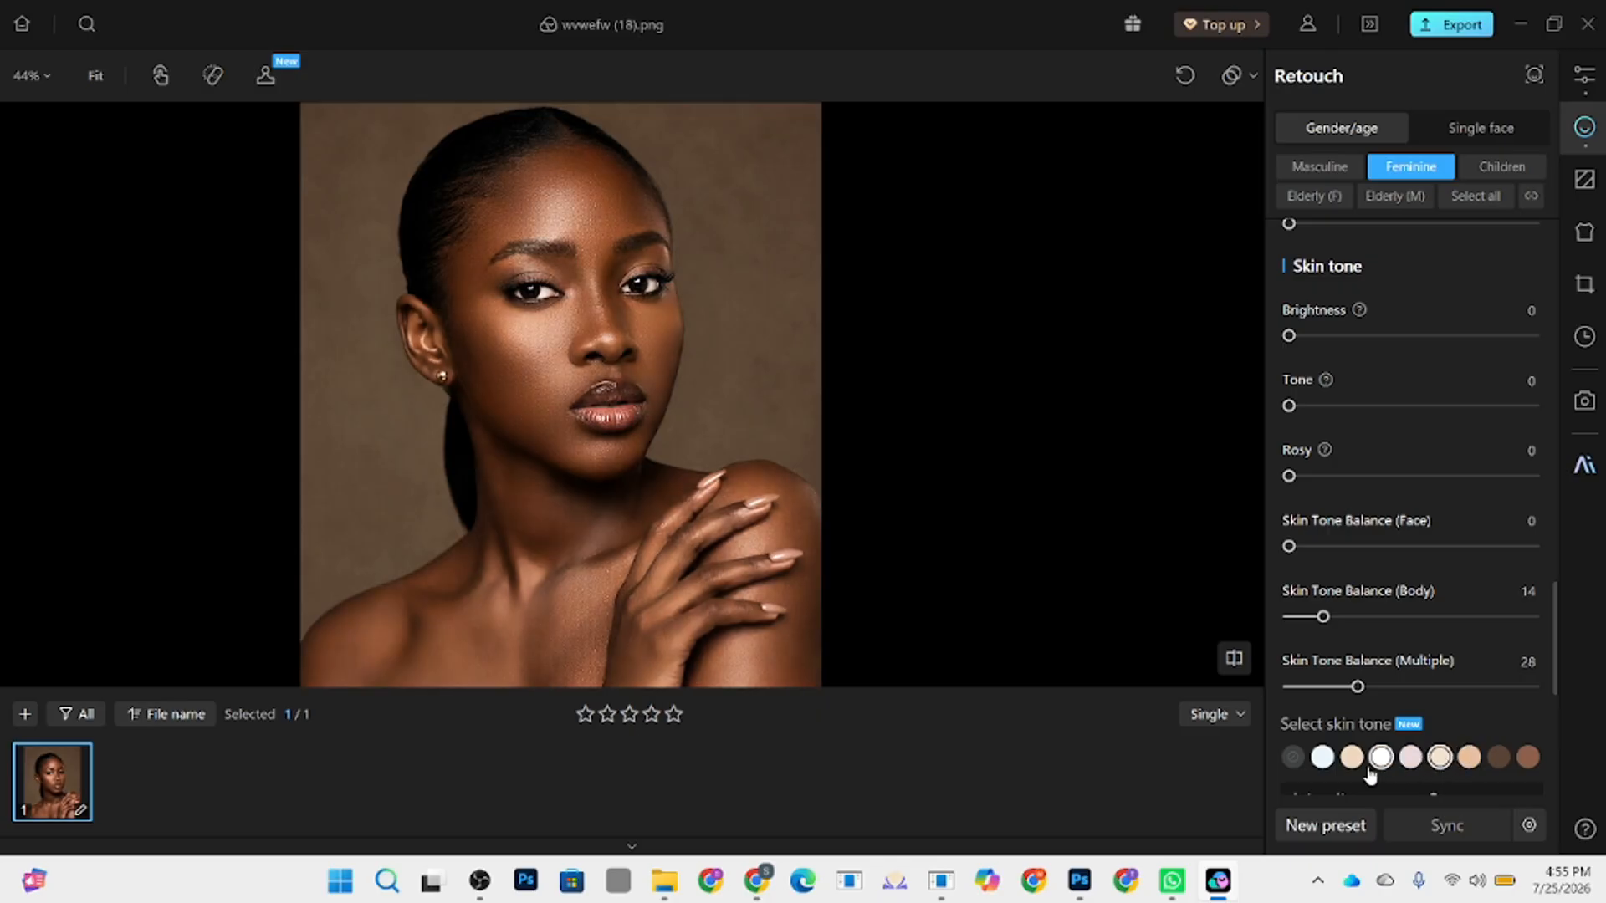
{"action": "left_click", "coordinate": [1361, 768]}
{"action": "scroll", "coordinate": [1382, 763], "scroll_direction": "down", "scroll_amount": 1}
{"action": "scroll", "coordinate": [1382, 702], "scroll_direction": "down", "scroll_amount": 1}
{"action": "left_click", "coordinate": [1376, 676]}
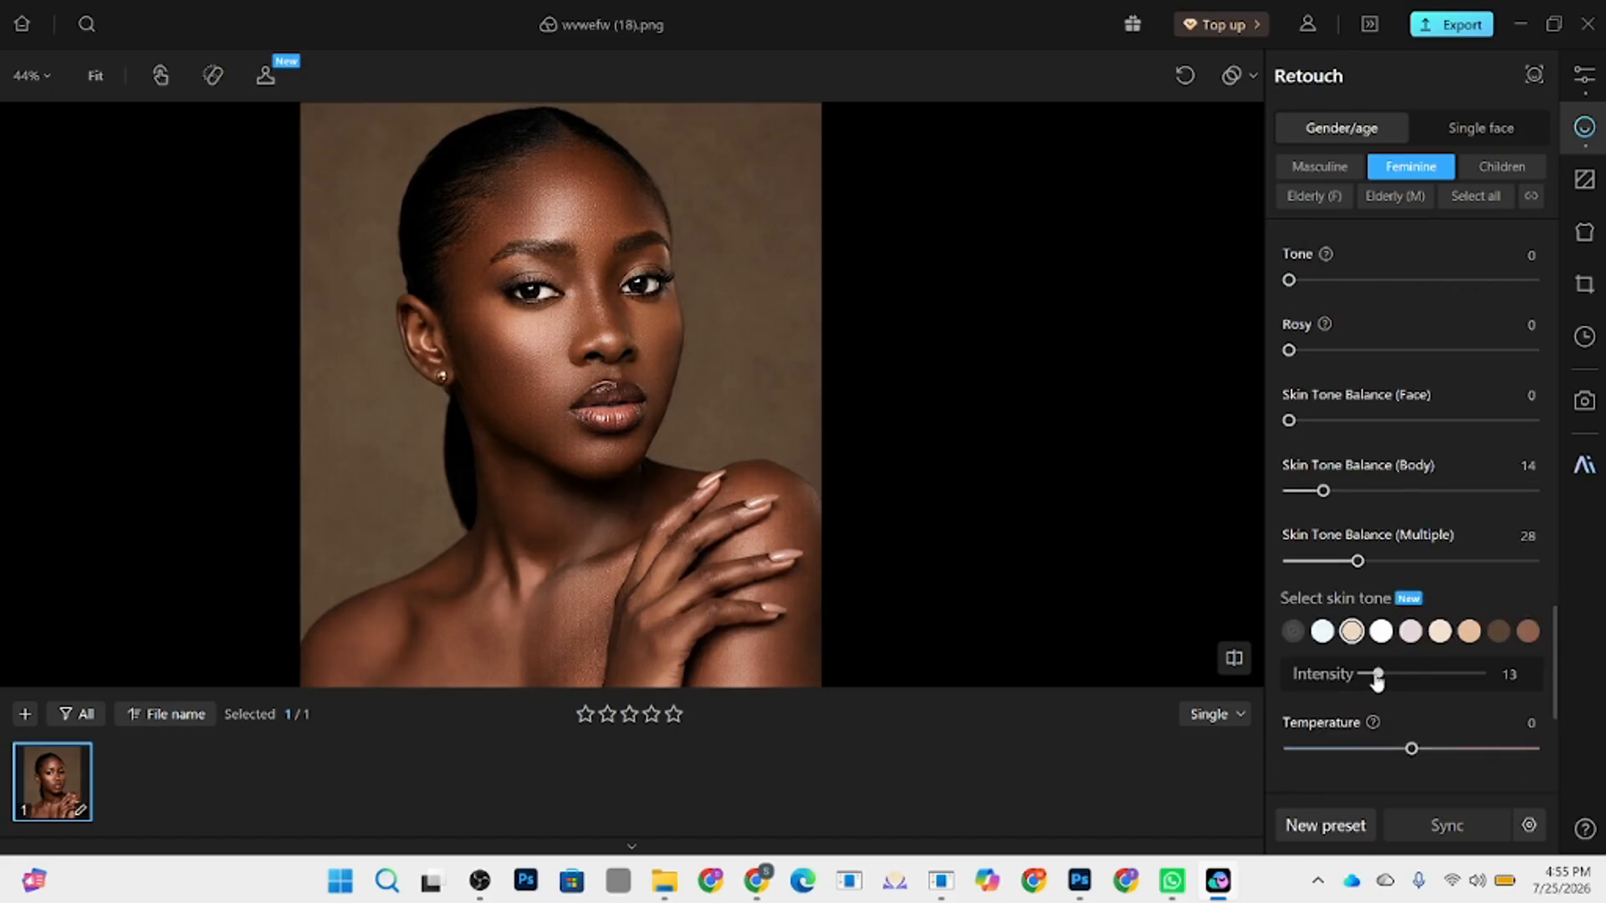
{"action": "left_click", "coordinate": [1530, 636]}
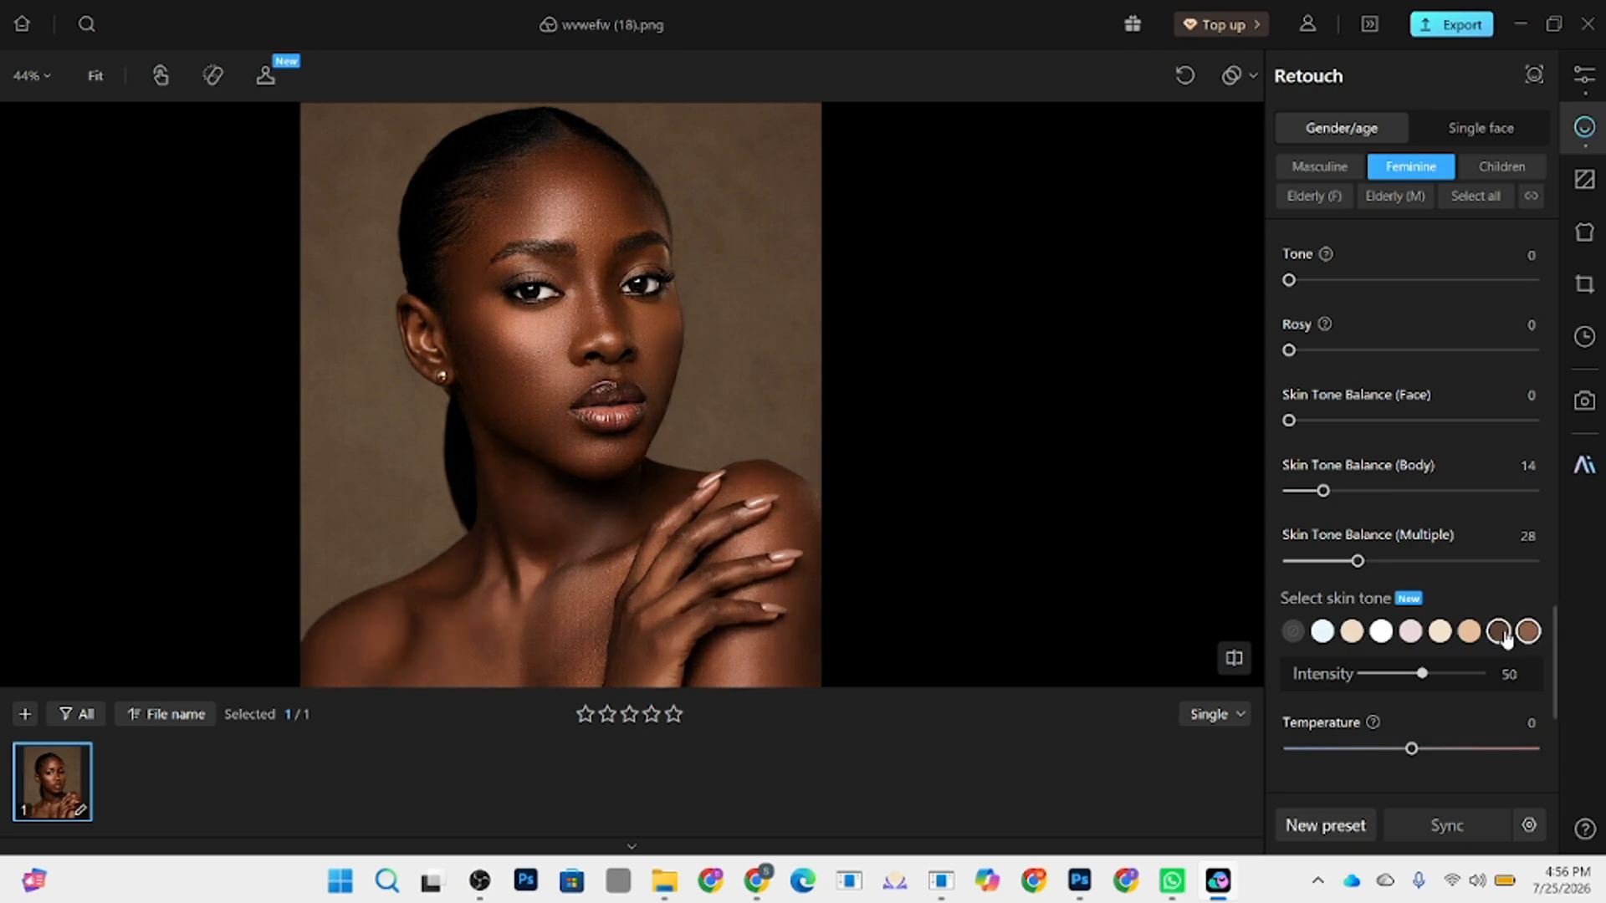
- Apply the dark brown skin tone at intensity 25, raise the skin's Brightness slightly and set Tone to 7
{"action": "left_click", "coordinate": [1502, 634]}
{"action": "left_click", "coordinate": [1391, 676]}
{"action": "scroll", "coordinate": [1323, 309], "scroll_direction": "up", "scroll_amount": 2}
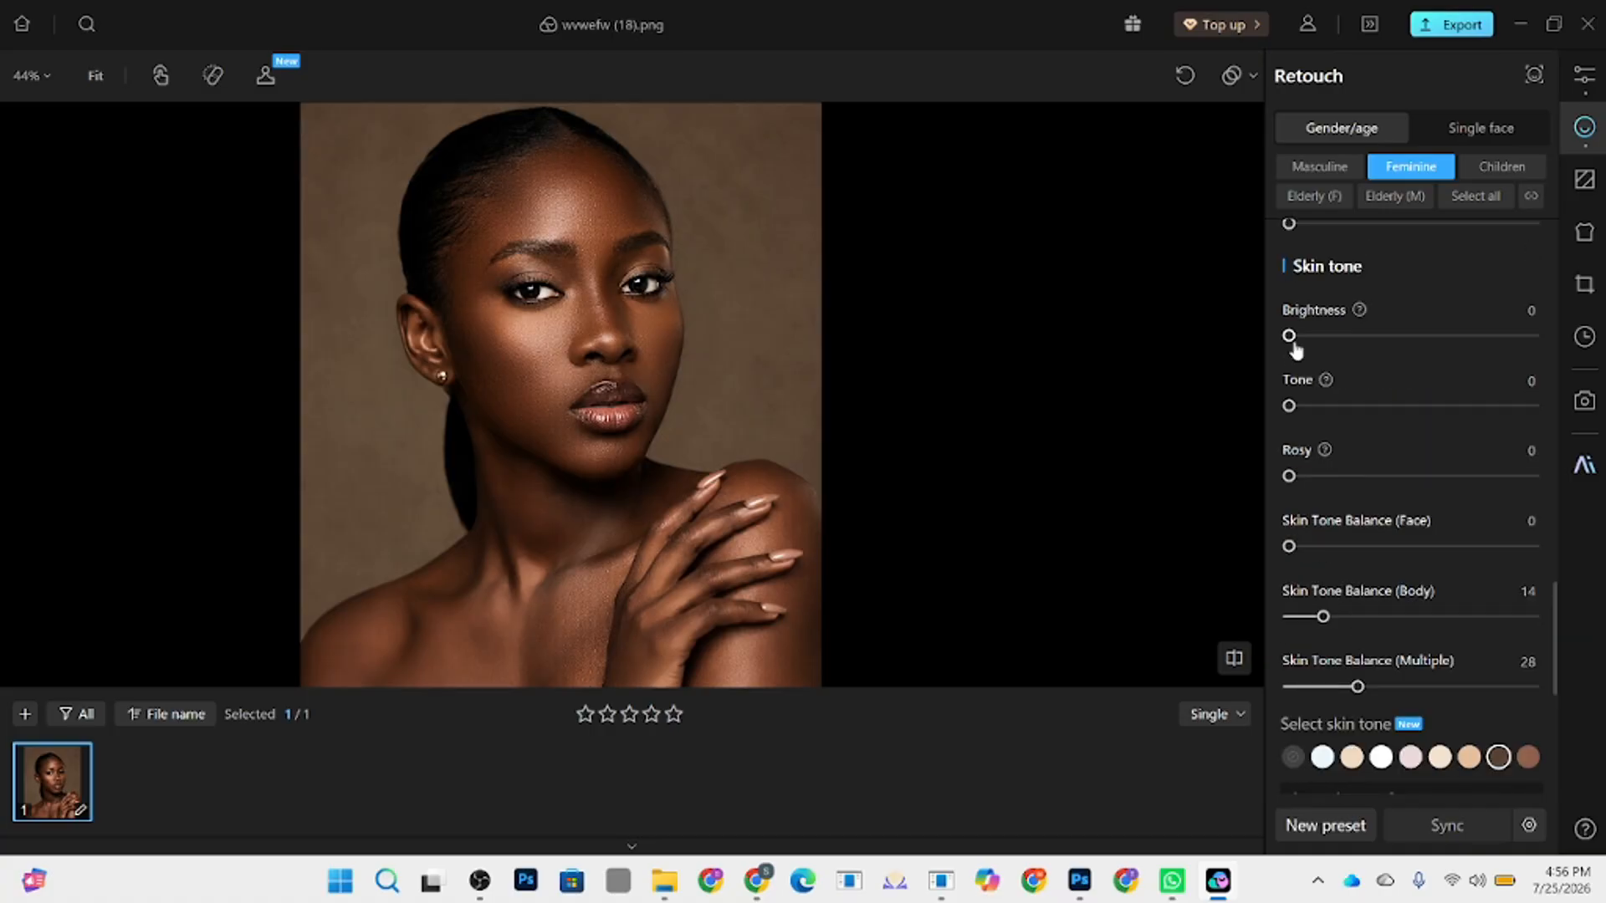
{"action": "left_click", "coordinate": [1301, 336]}
{"action": "left_click", "coordinate": [1306, 407]}
- Set the skin tone's Temperature to -15 and fine-tune the dark brown tone's Intensity to 24
{"action": "scroll", "coordinate": [1527, 634], "scroll_direction": "down", "scroll_amount": 2}
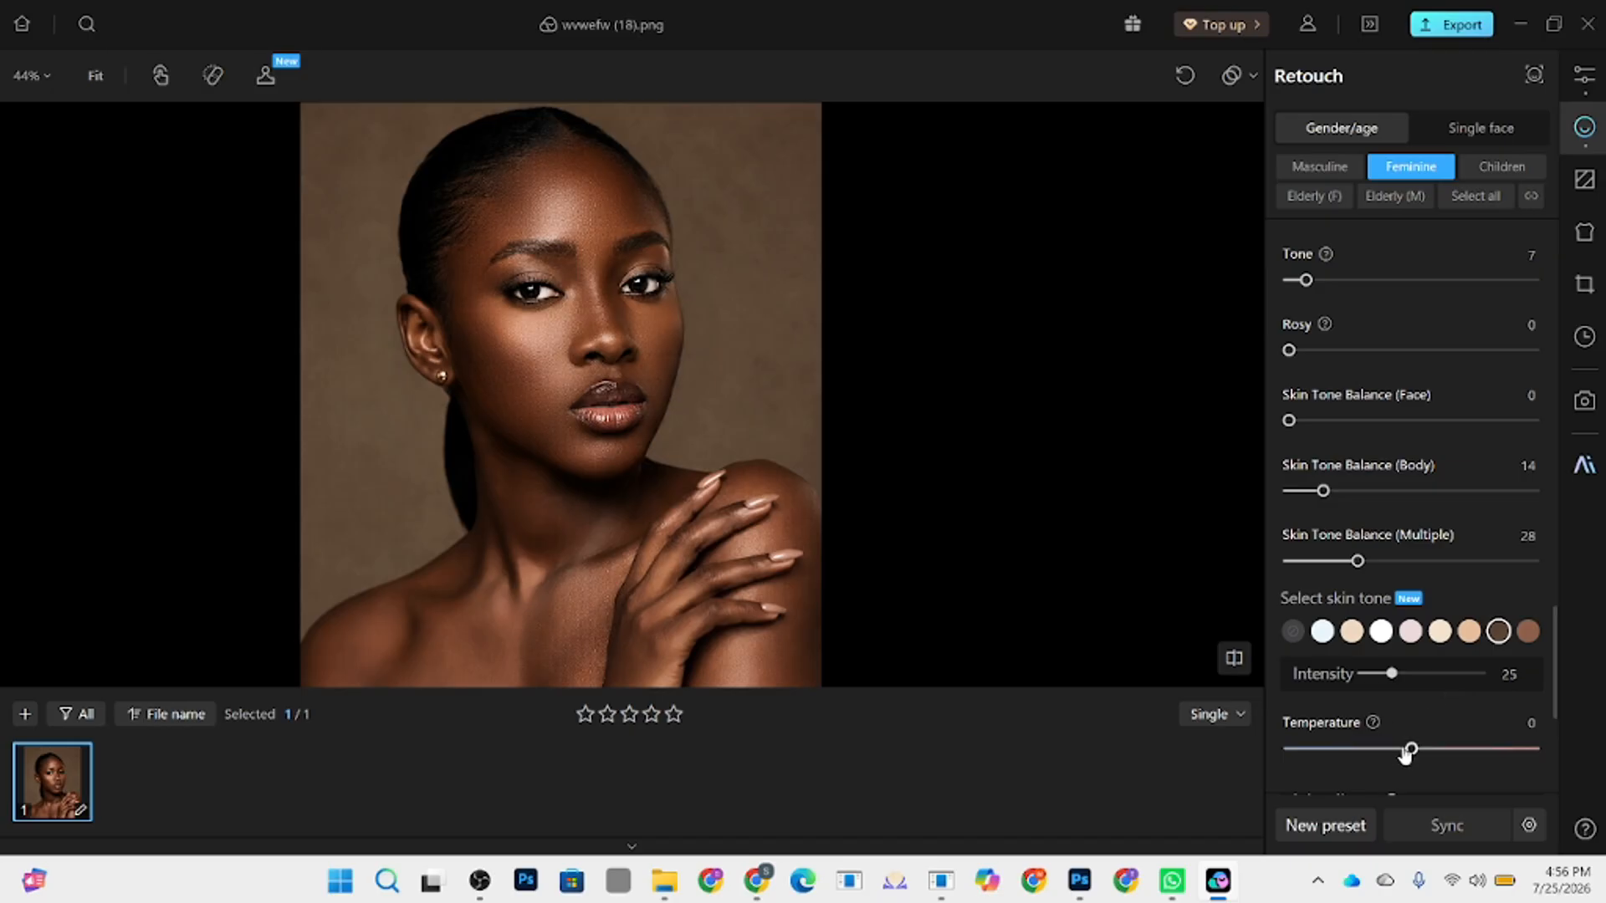
{"action": "left_click_drag", "start_coordinate": [1407, 752], "coordinate": [1394, 751]}
{"action": "left_click", "coordinate": [1391, 674]}
- In the makeup settings, set Enhance Eyebrows to 68, Enhance Eye Makeup to 80, Shadows to 33 and Highlights to 36
{"action": "scroll", "coordinate": [1412, 685], "scroll_direction": "down", "scroll_amount": 5}
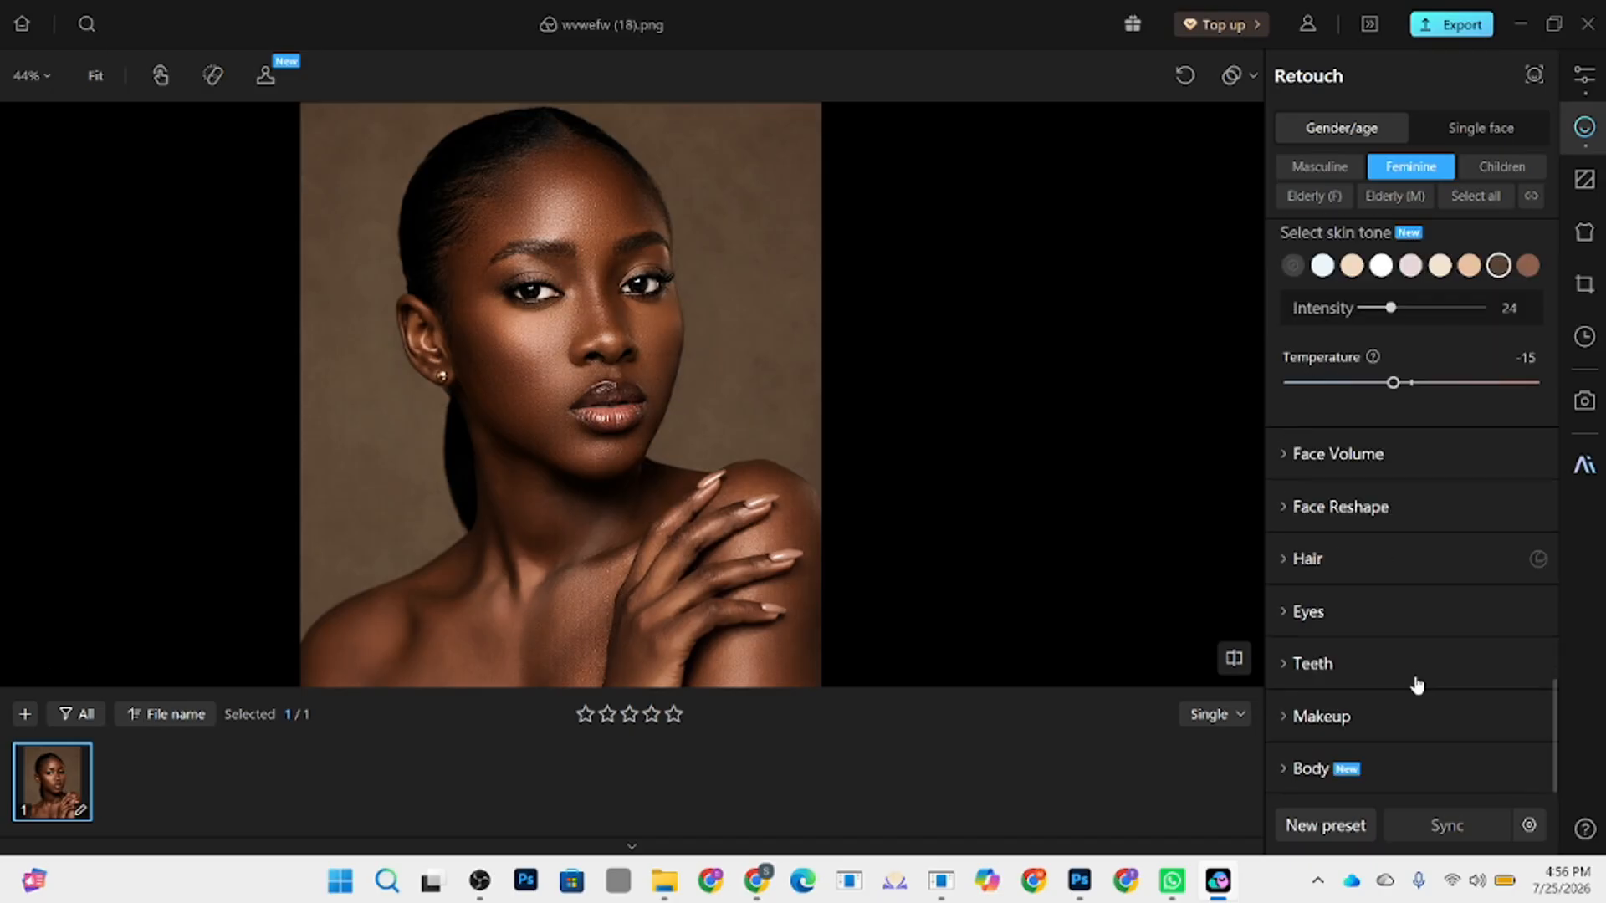
{"action": "left_click", "coordinate": [1342, 720]}
{"action": "scroll", "coordinate": [1389, 681], "scroll_direction": "down", "scroll_amount": 3}
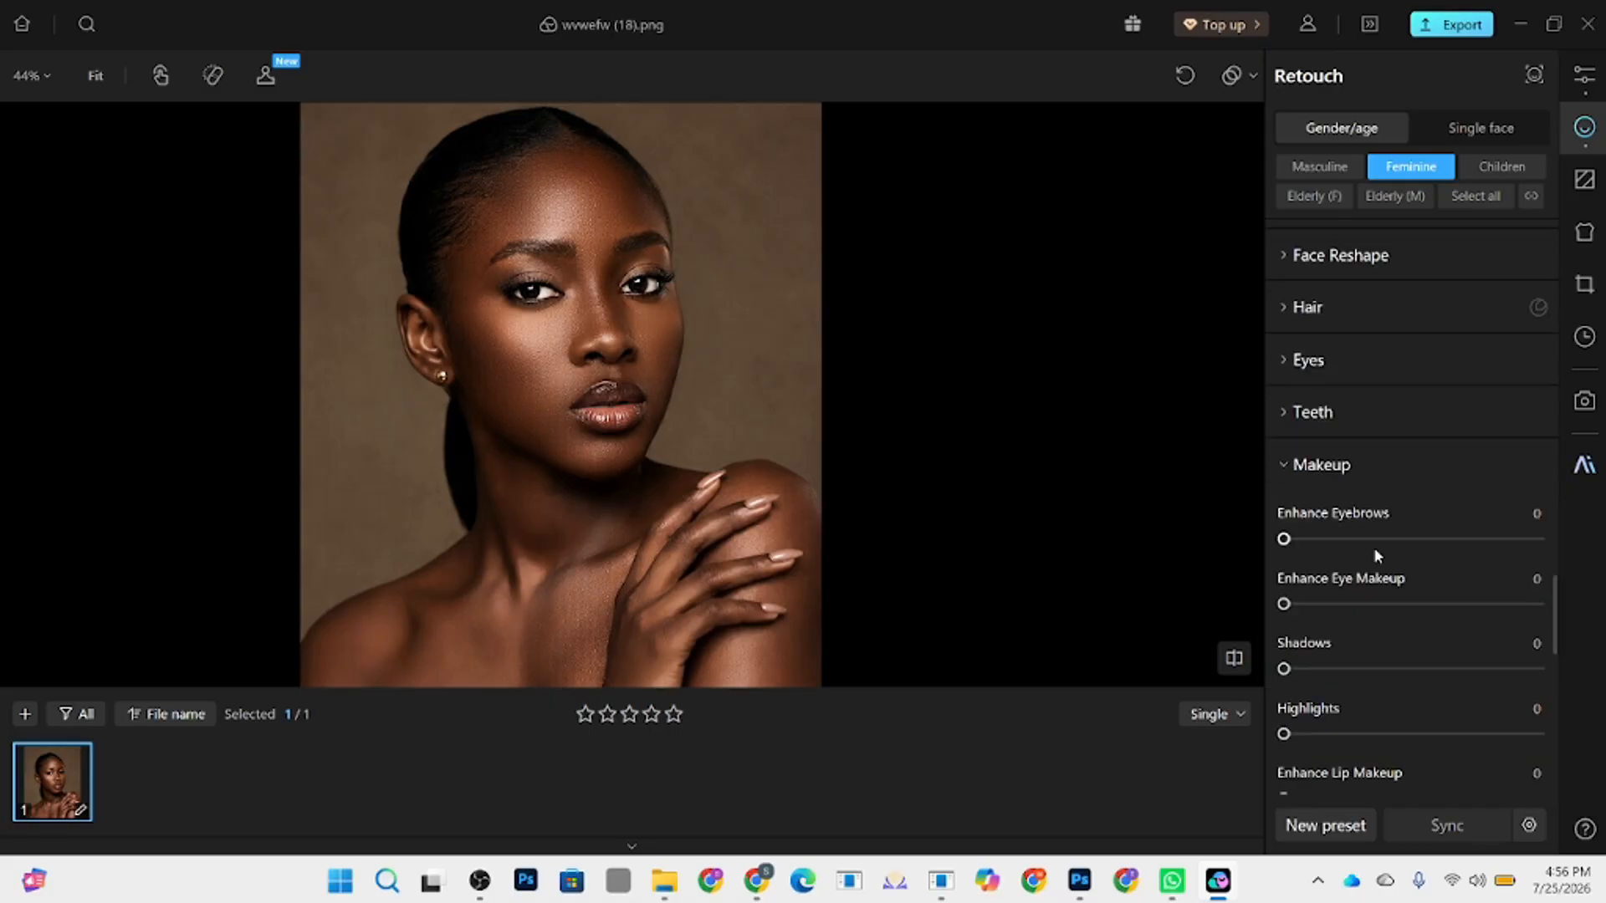
{"action": "left_click_drag", "start_coordinate": [1402, 542], "coordinate": [1458, 539]}
{"action": "left_click_drag", "start_coordinate": [1362, 614], "coordinate": [1488, 604]}
{"action": "mouse_move", "coordinate": [1357, 673]}
{"action": "left_mouse_down"}
{"action": "mouse_move", "coordinate": [1427, 674]}
{"action": "mouse_move", "coordinate": [1368, 671]}
{"action": "left_mouse_up"}
{"action": "left_click_drag", "start_coordinate": [1420, 738], "coordinate": [1375, 735]}
- Set Enhance Lip Makeup to 94 and Enhance Blush to 93
{"action": "scroll", "coordinate": [1423, 660], "scroll_direction": "down", "scroll_amount": 1}
{"action": "left_click", "coordinate": [1523, 735]}
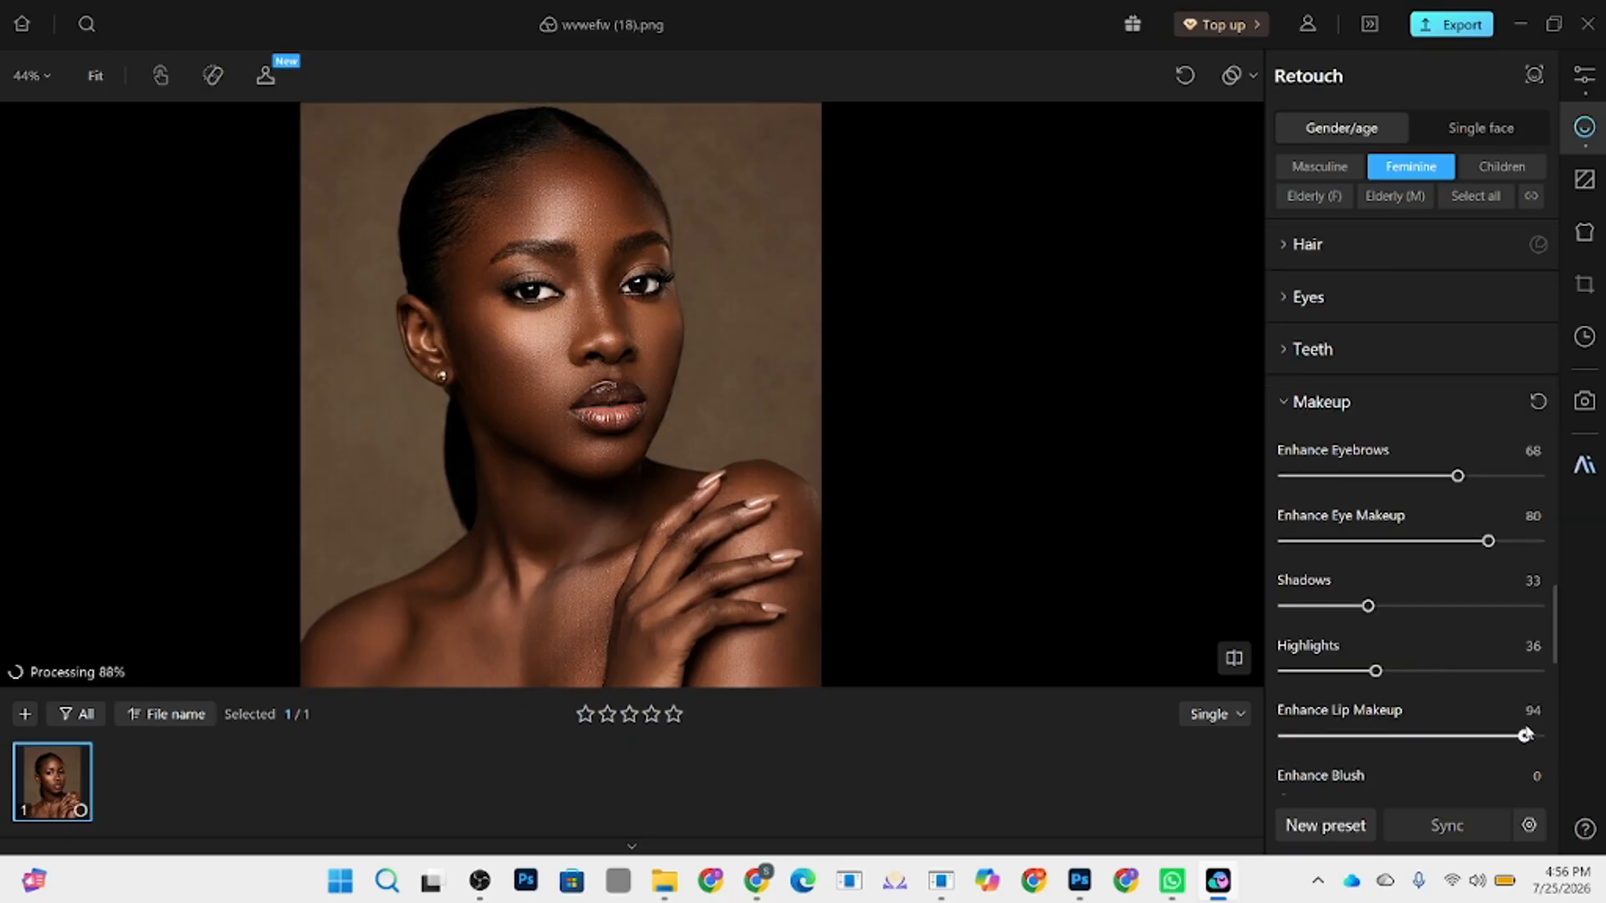
{"action": "scroll", "coordinate": [1436, 726], "scroll_direction": "down", "scroll_amount": 1}
{"action": "left_click", "coordinate": [1523, 737]}
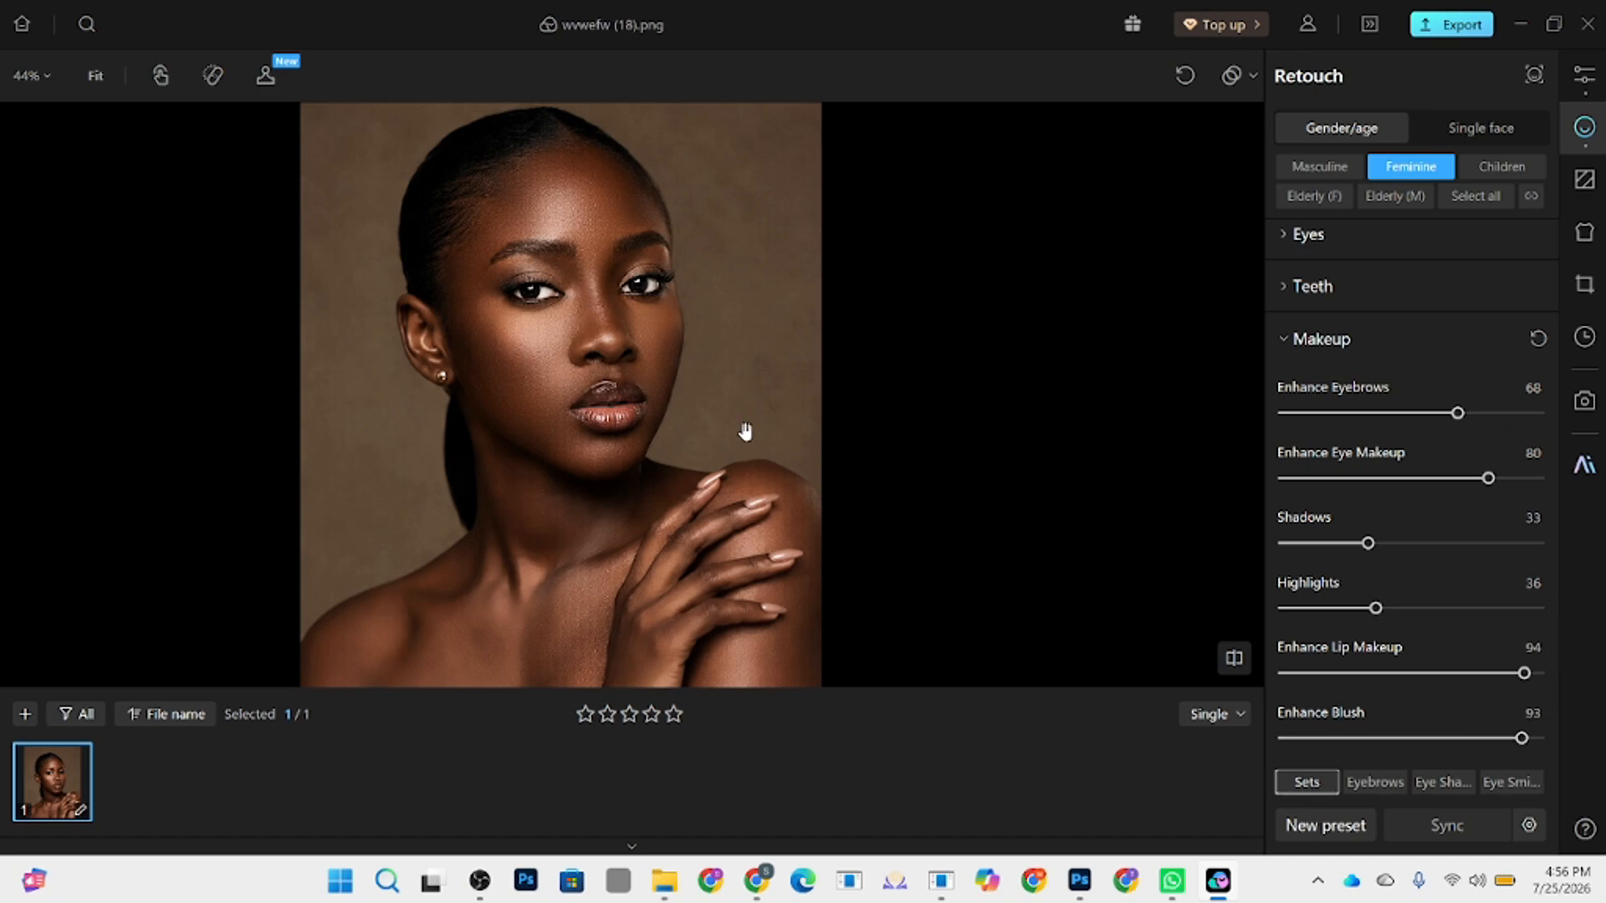
- Inspect the lips up close and set Lip Lines removal to 39 after trying 100
{"action": "scroll", "coordinate": [555, 401], "scroll_direction": "up", "scroll_amount": 3}
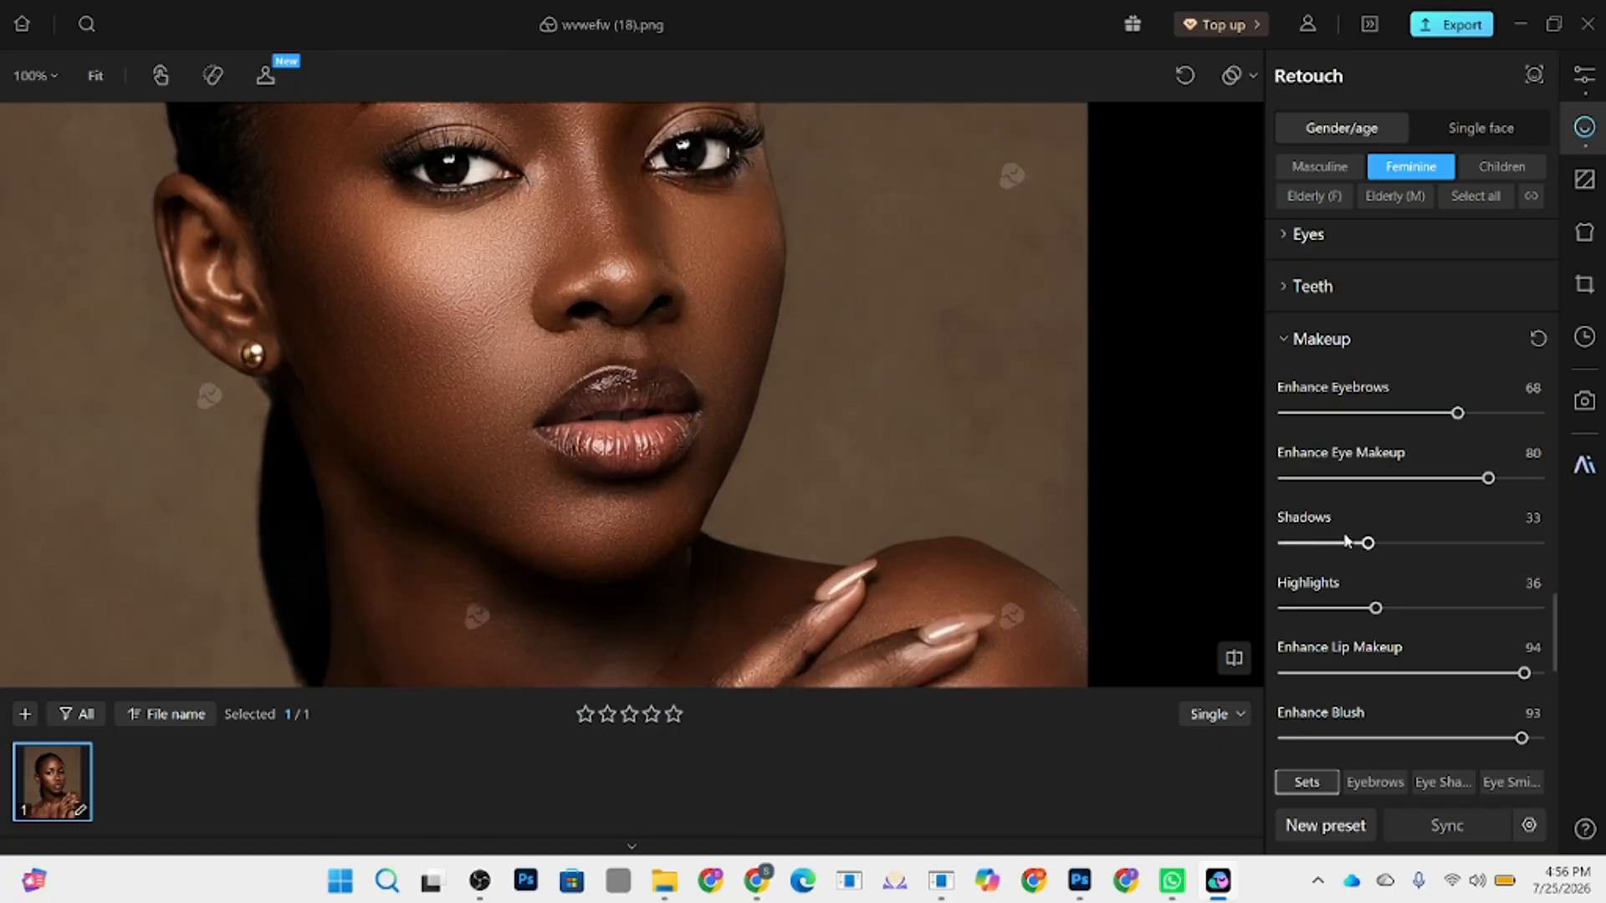
{"action": "scroll", "coordinate": [1393, 516], "scroll_direction": "down", "scroll_amount": 5}
{"action": "scroll", "coordinate": [1372, 494], "scroll_direction": "up", "scroll_amount": 10}
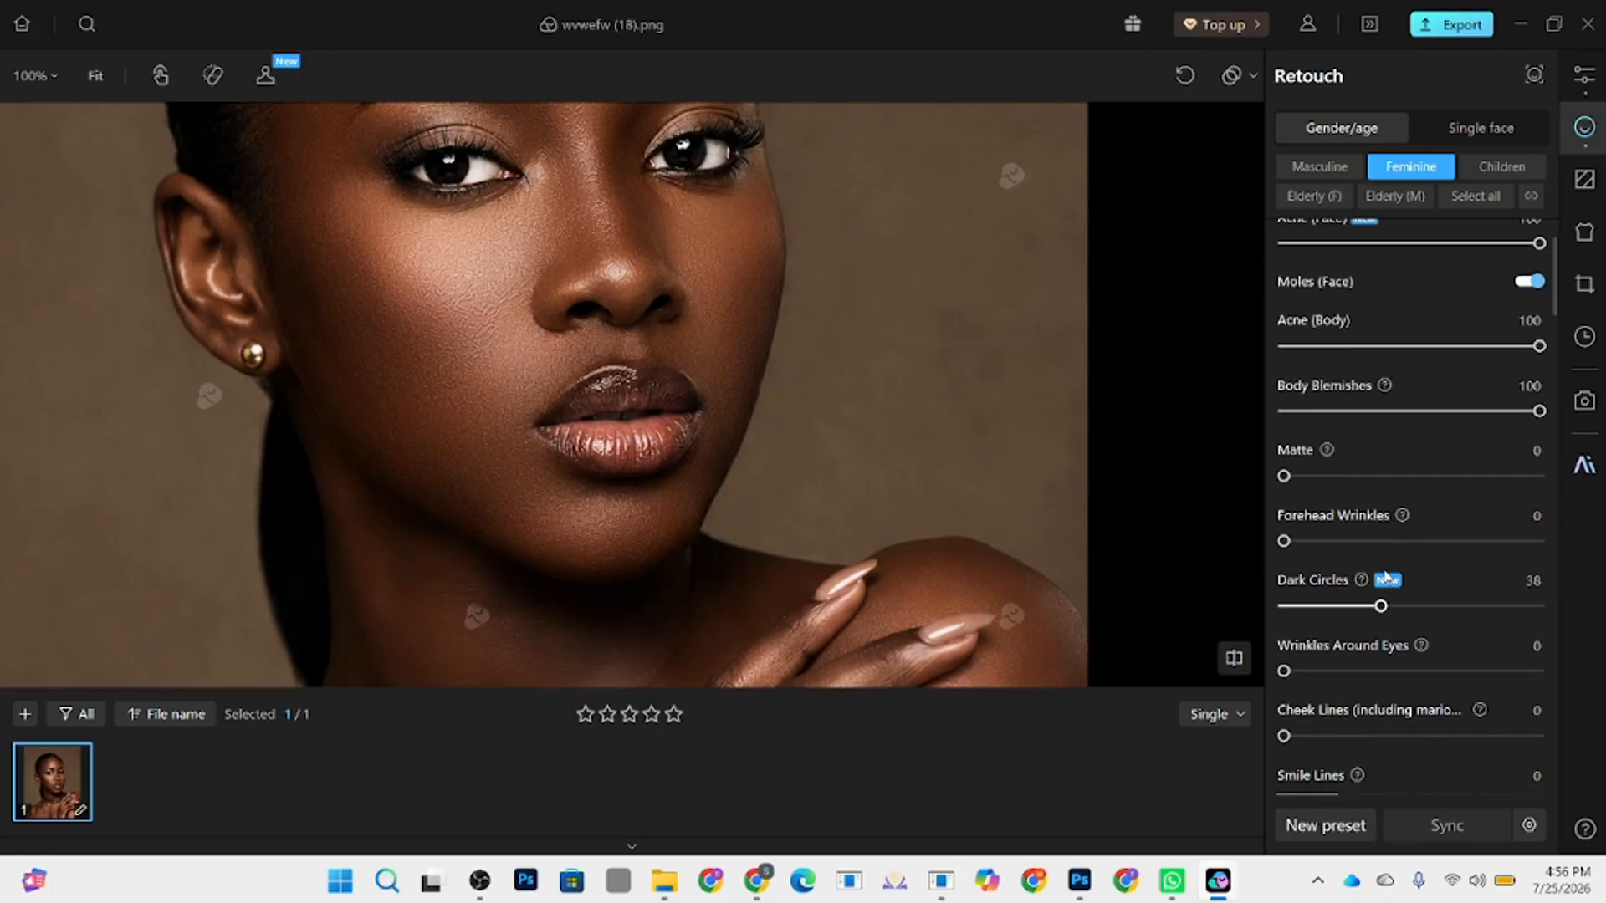
{"action": "scroll", "coordinate": [1338, 519], "scroll_direction": "down", "scroll_amount": 5}
{"action": "left_click_drag", "start_coordinate": [1414, 603], "coordinate": [1602, 598]}
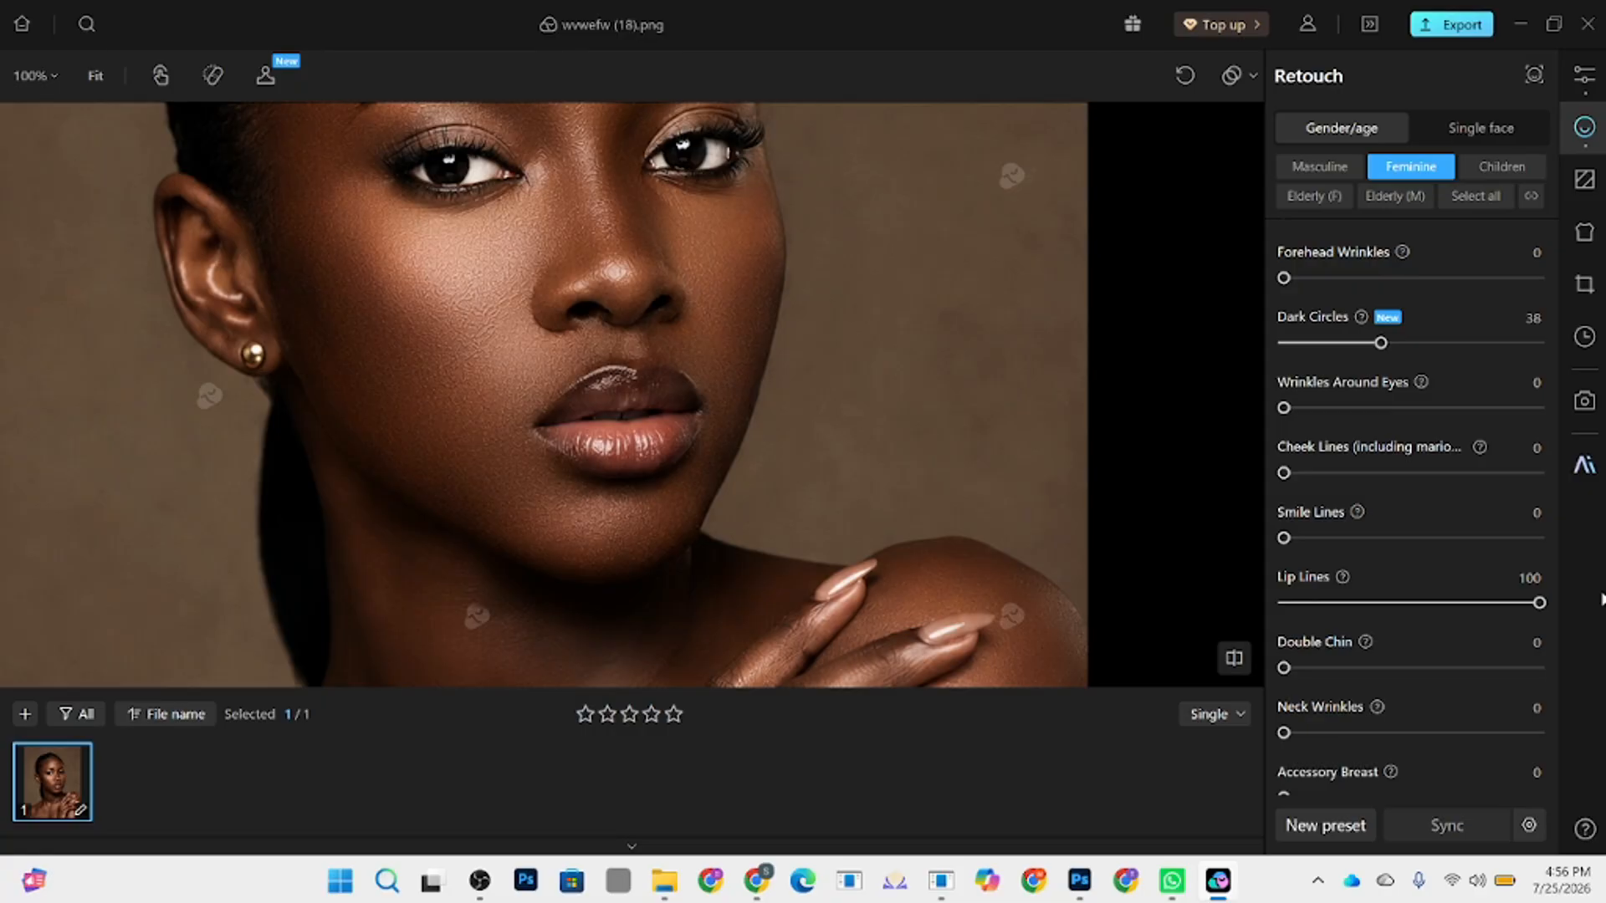
{"action": "left_click_drag", "start_coordinate": [1441, 606], "coordinate": [1383, 603]}
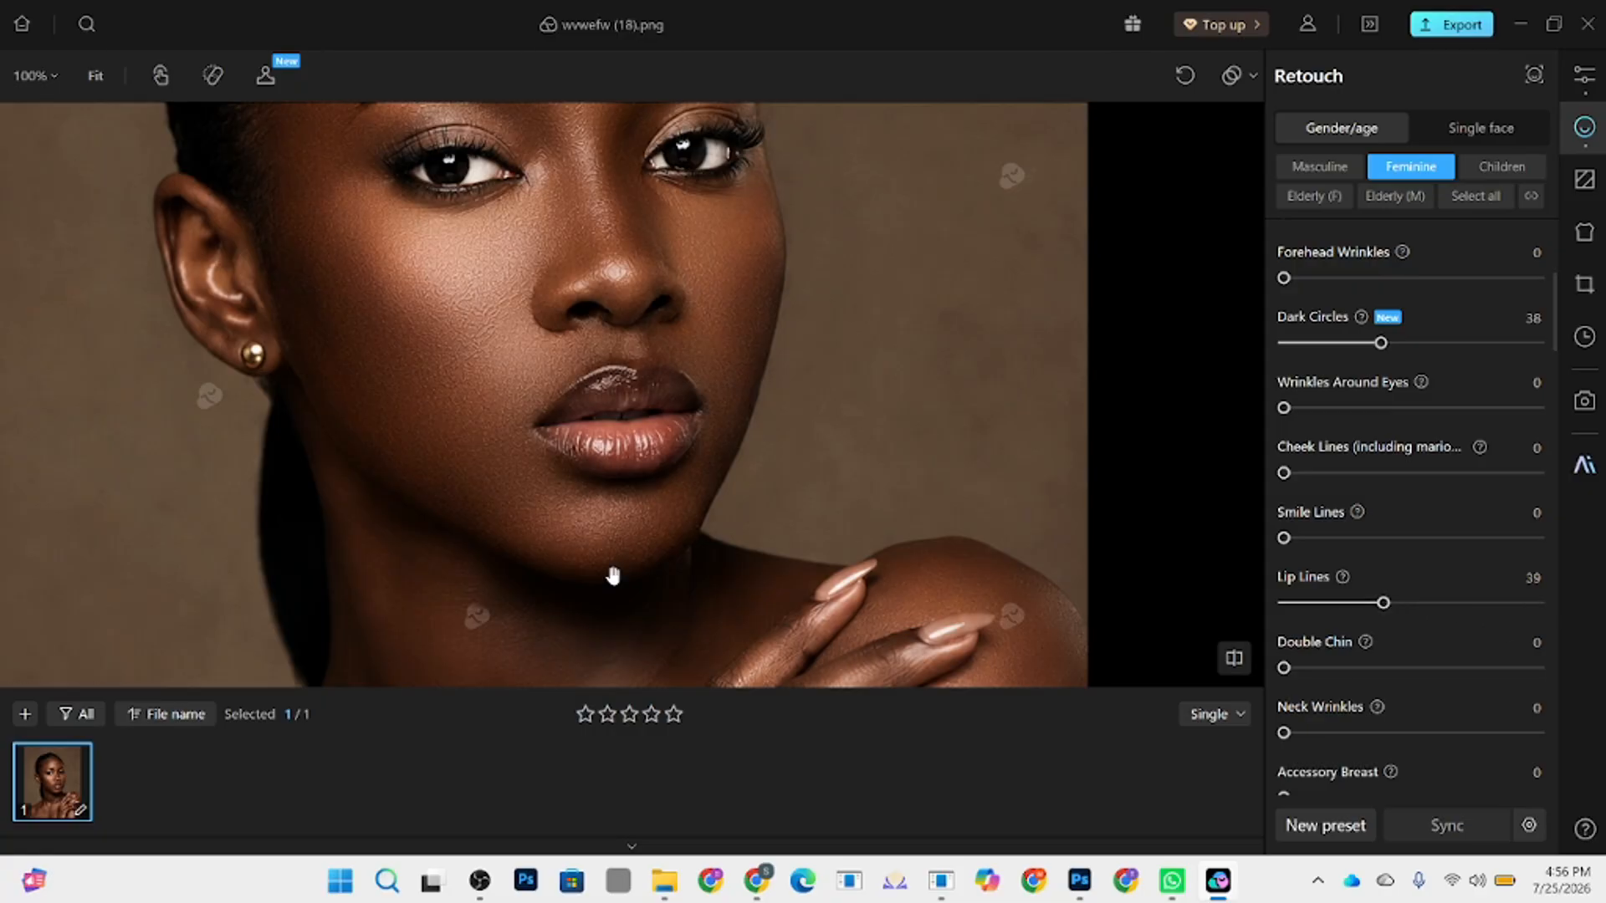
{"action": "scroll", "coordinate": [527, 443], "scroll_direction": "down", "scroll_amount": 5}
{"action": "left_click_drag", "start_coordinate": [537, 478], "coordinate": [579, 487]}
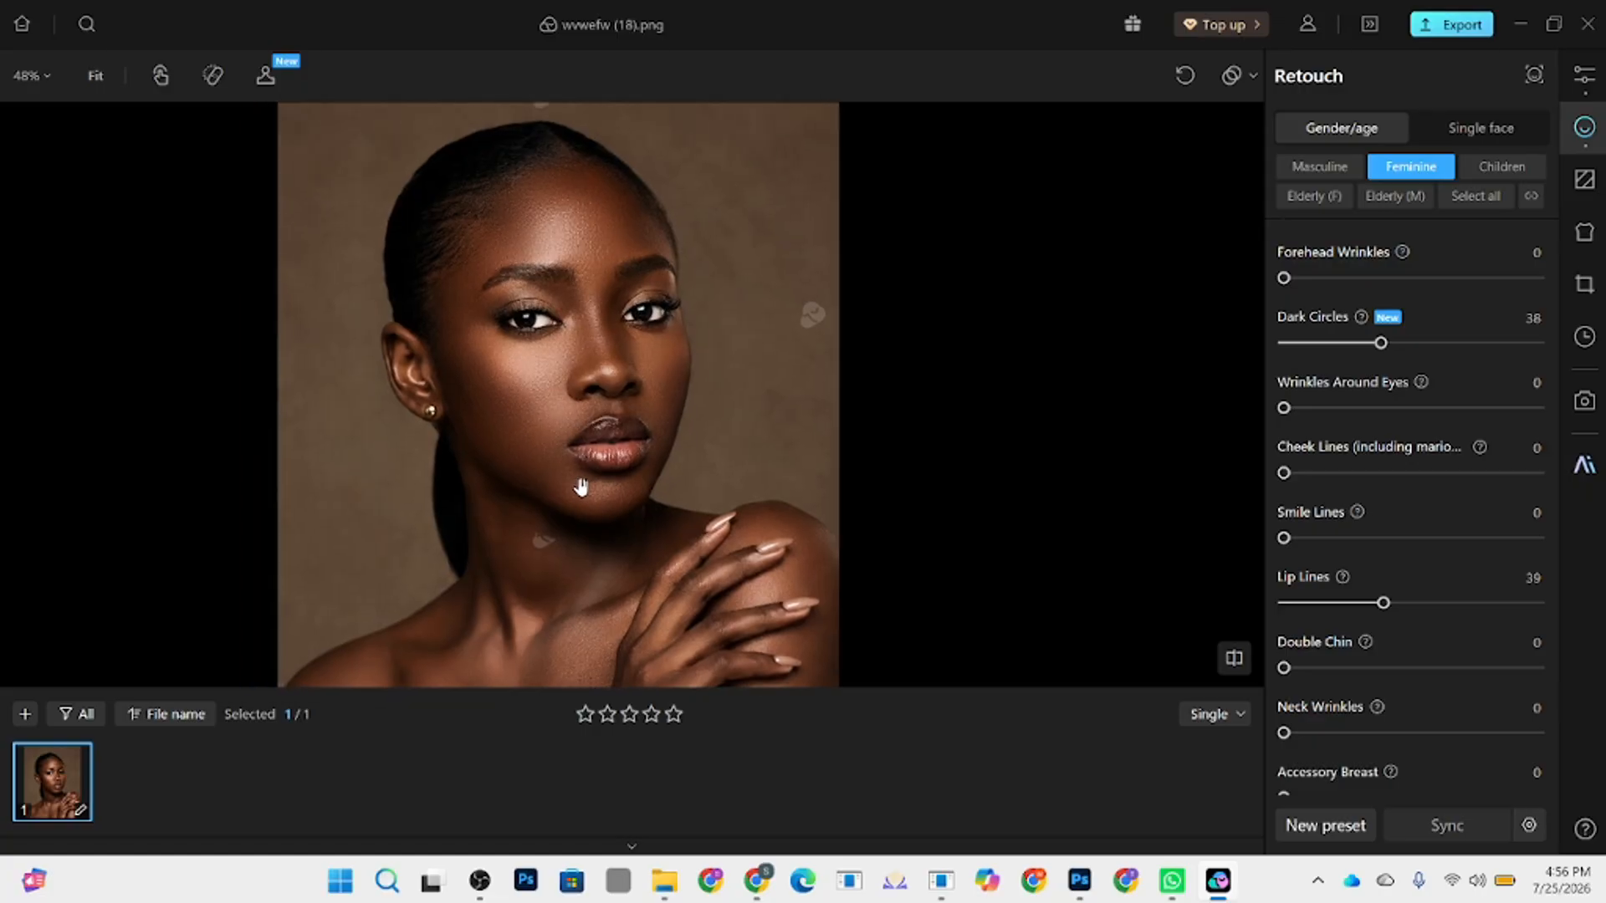
{"action": "scroll", "coordinate": [581, 487], "scroll_direction": "down", "scroll_amount": 1}
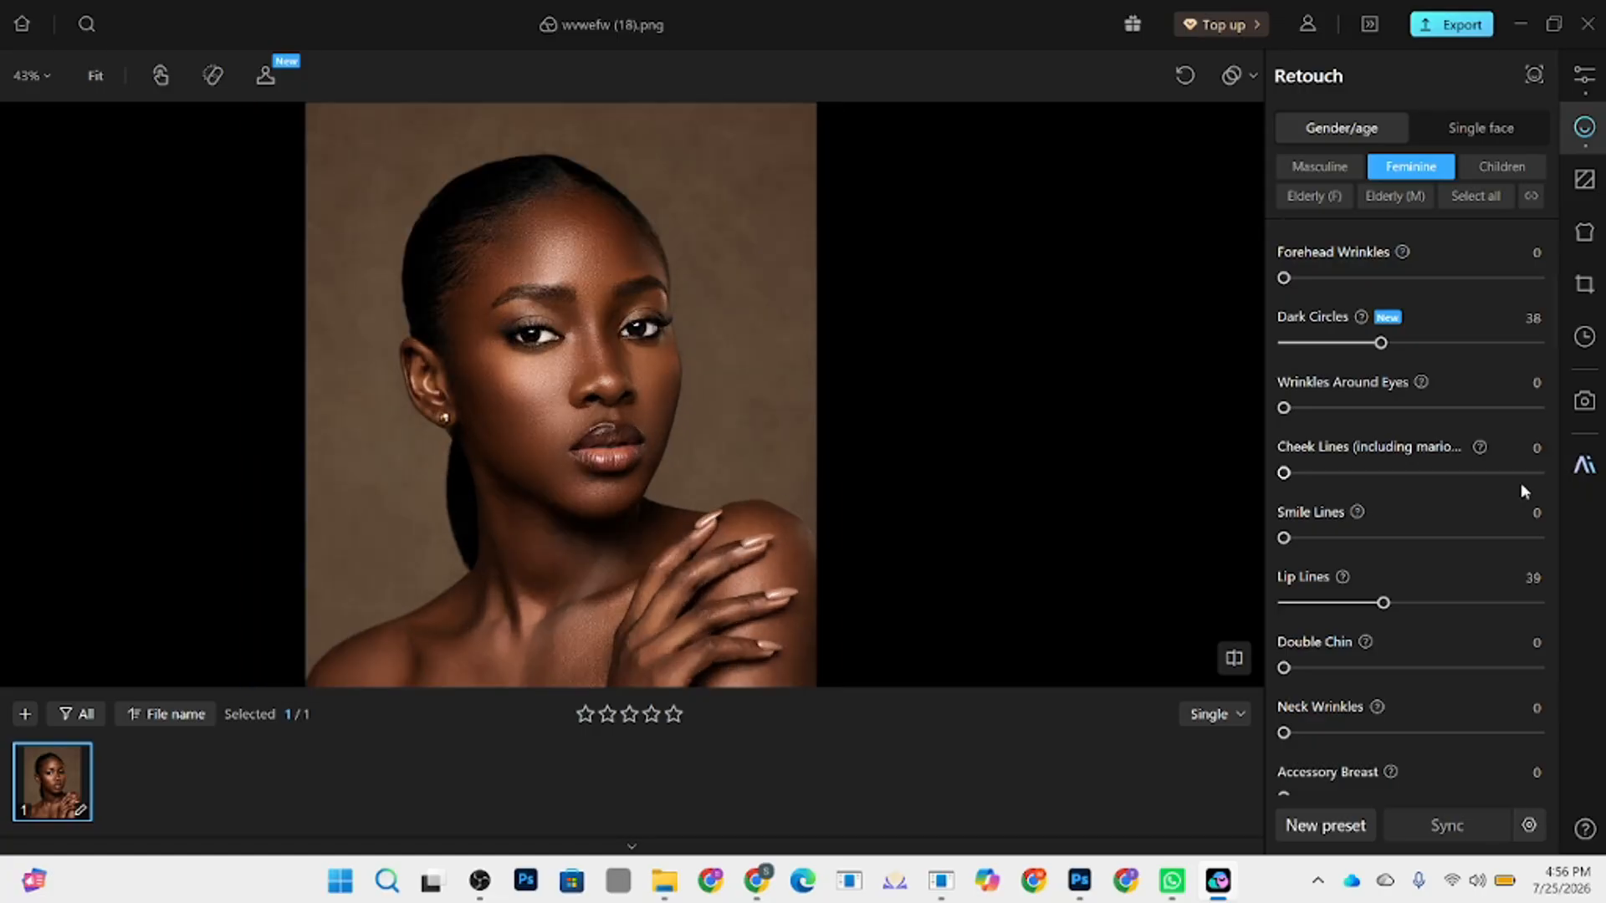
- Compare the original and retouched portraits side by side, examining the face, neck, shoulders and hand up close
{"action": "left_click", "coordinate": [1229, 716]}
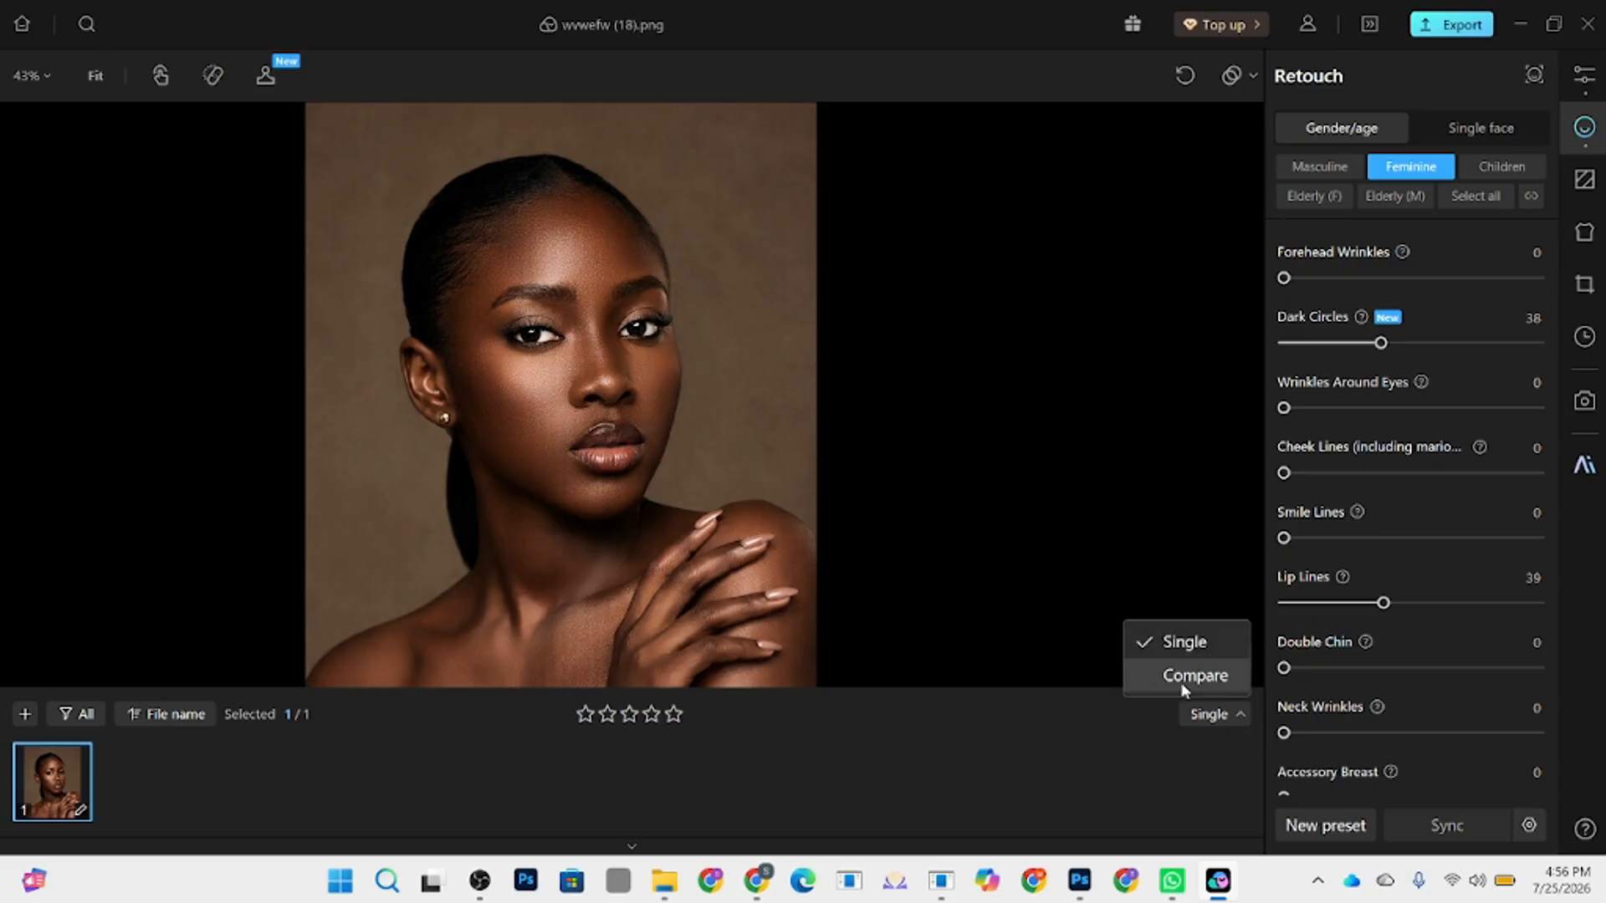
{"action": "left_click", "coordinate": [1188, 676]}
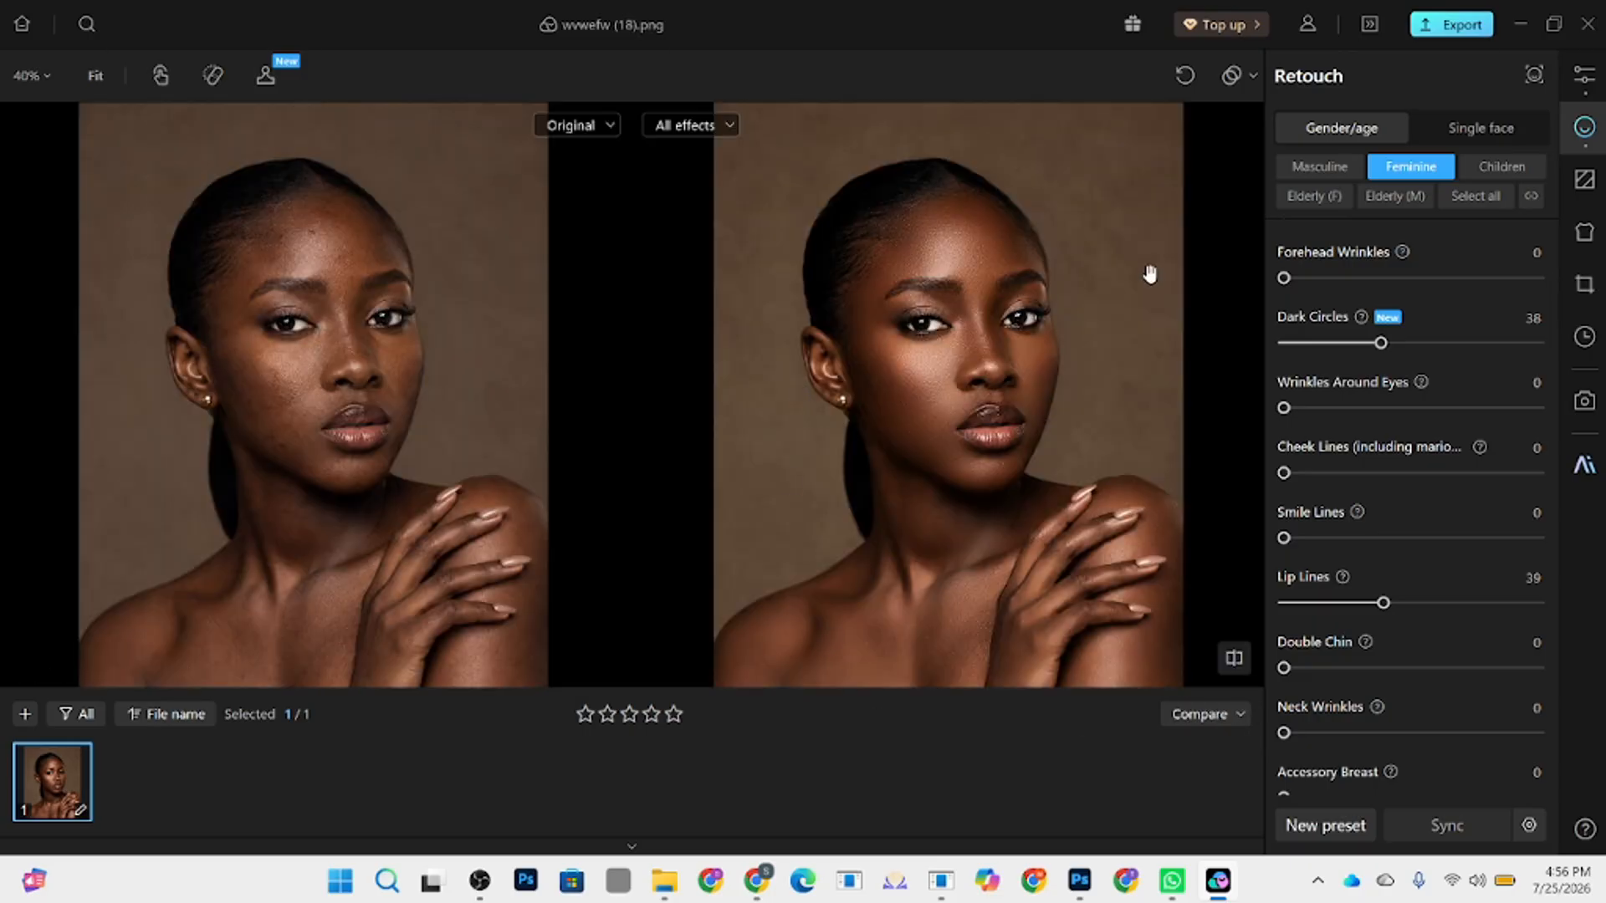
{"action": "scroll", "coordinate": [1147, 272], "scroll_direction": "up", "scroll_amount": 5}
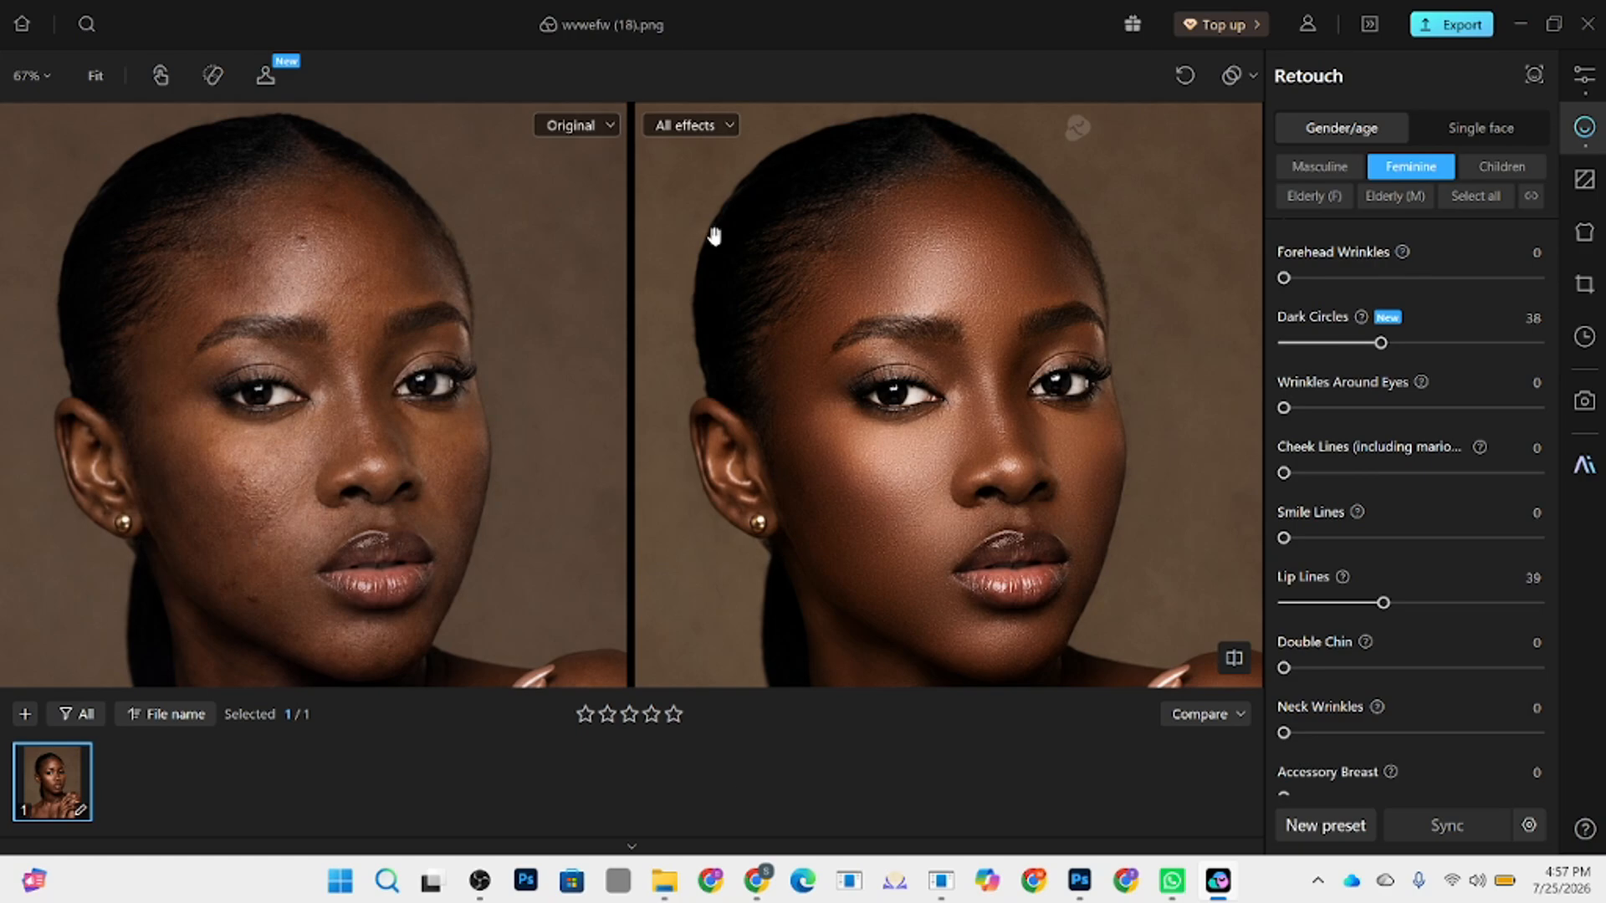
{"action": "left_click_drag", "start_coordinate": [878, 533], "coordinate": [976, 491]}
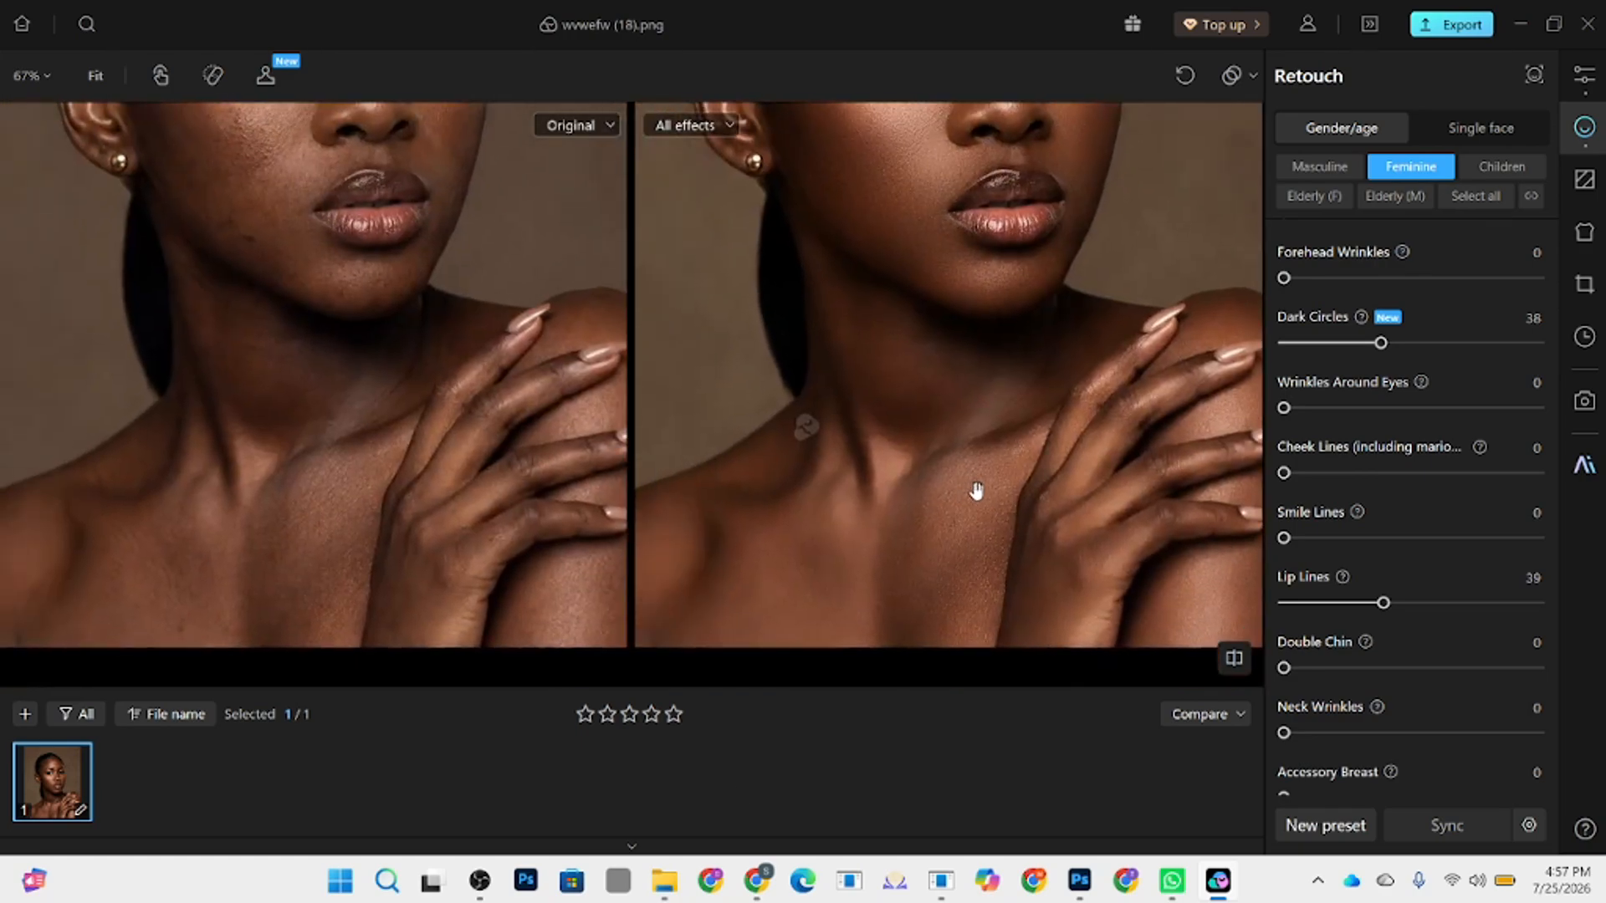
{"action": "left_click_drag", "start_coordinate": [920, 381], "coordinate": [975, 527]}
{"action": "left_click_drag", "start_coordinate": [952, 351], "coordinate": [914, 466]}
{"action": "scroll", "coordinate": [829, 245], "scroll_direction": "down", "scroll_amount": 3}
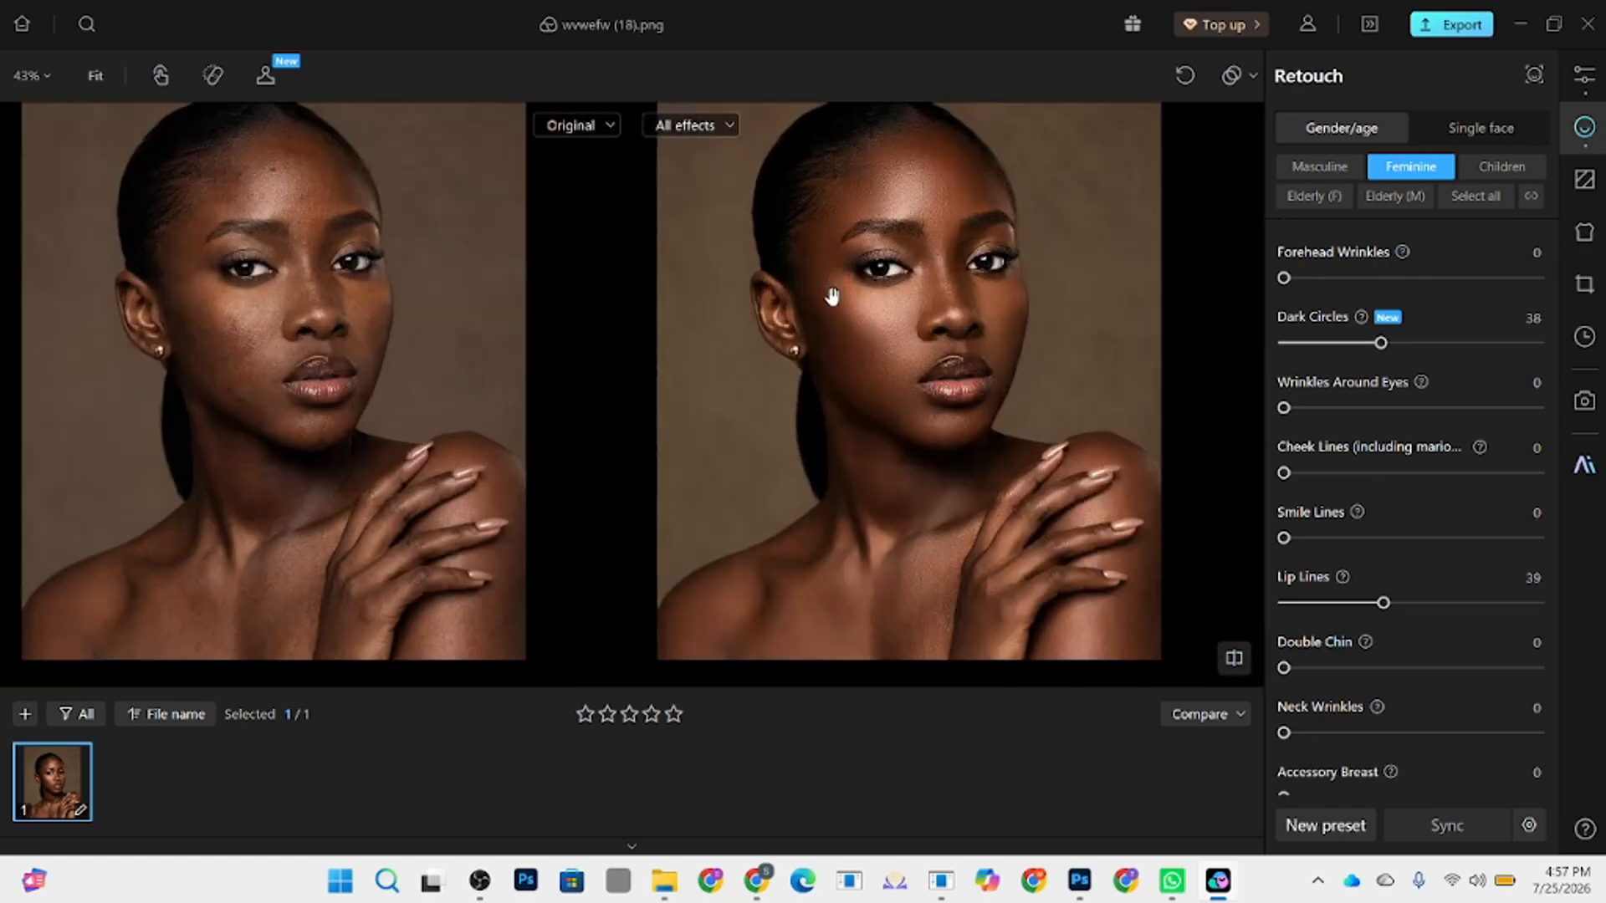
{"action": "scroll", "coordinate": [828, 298], "scroll_direction": "up", "scroll_amount": 1}
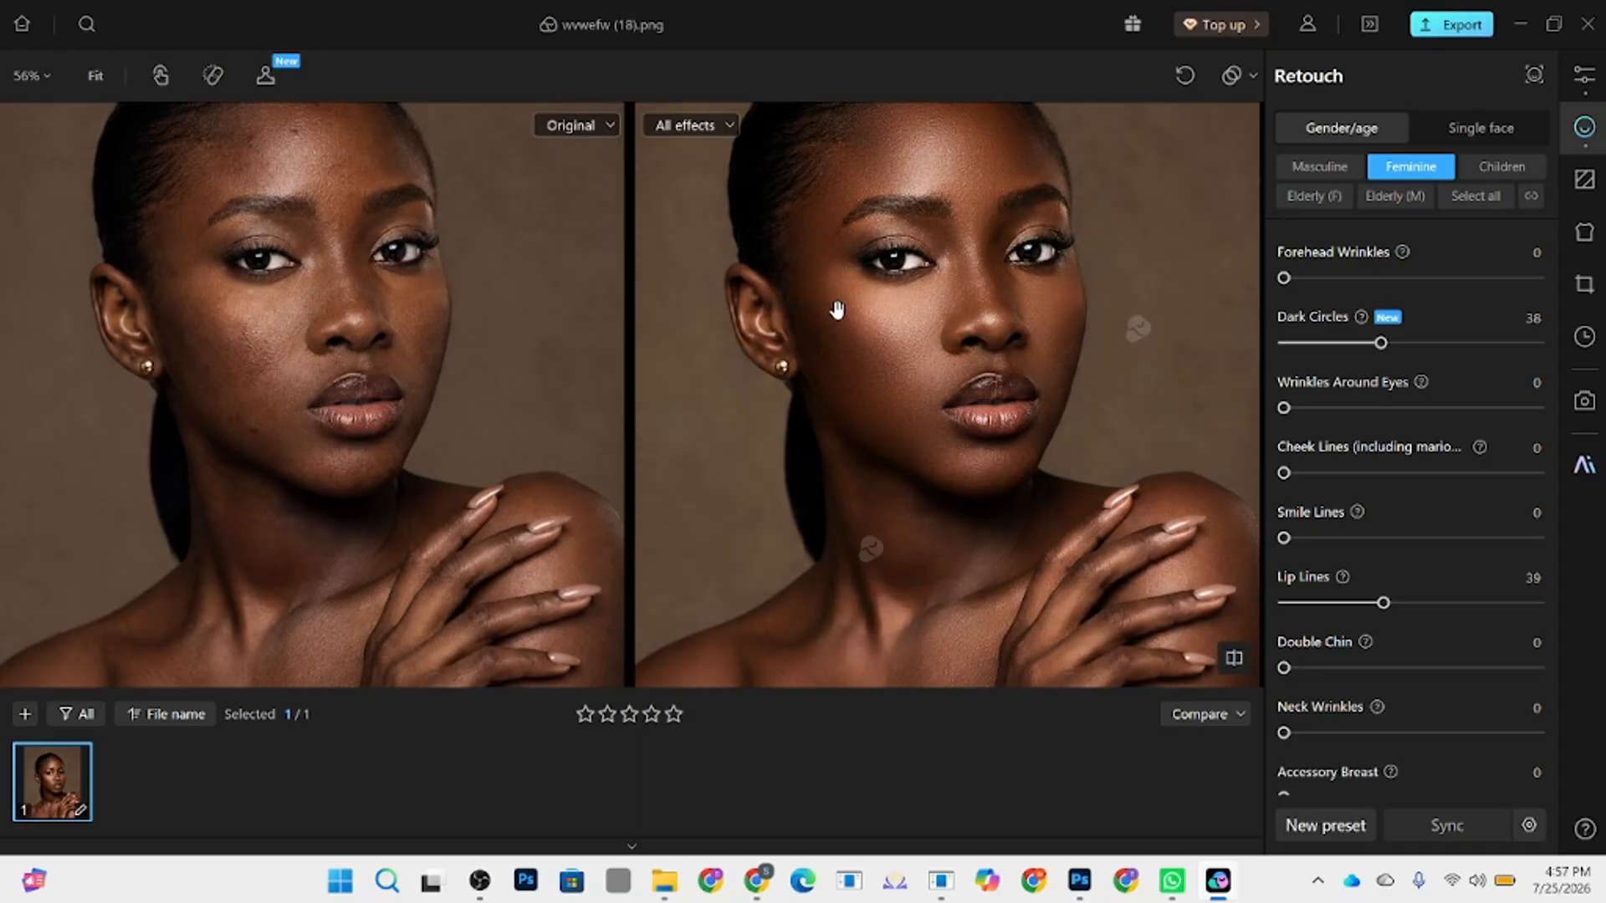